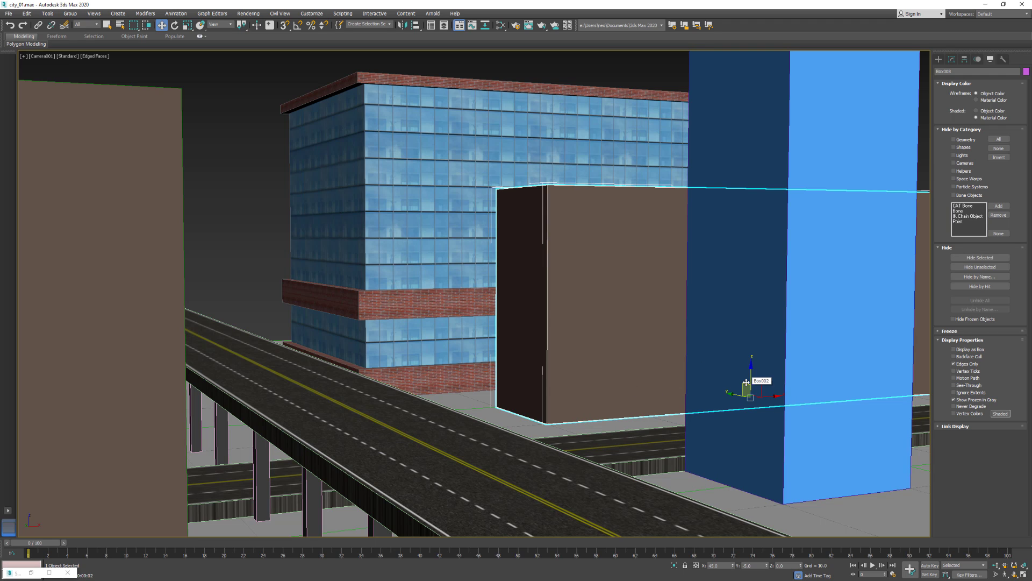
Isolate Box008 with Hide Unselected, centre it in the camera view and show it as wireframe.
left_click(991, 267)
middle_click_drag(767, 318, 595, 336)
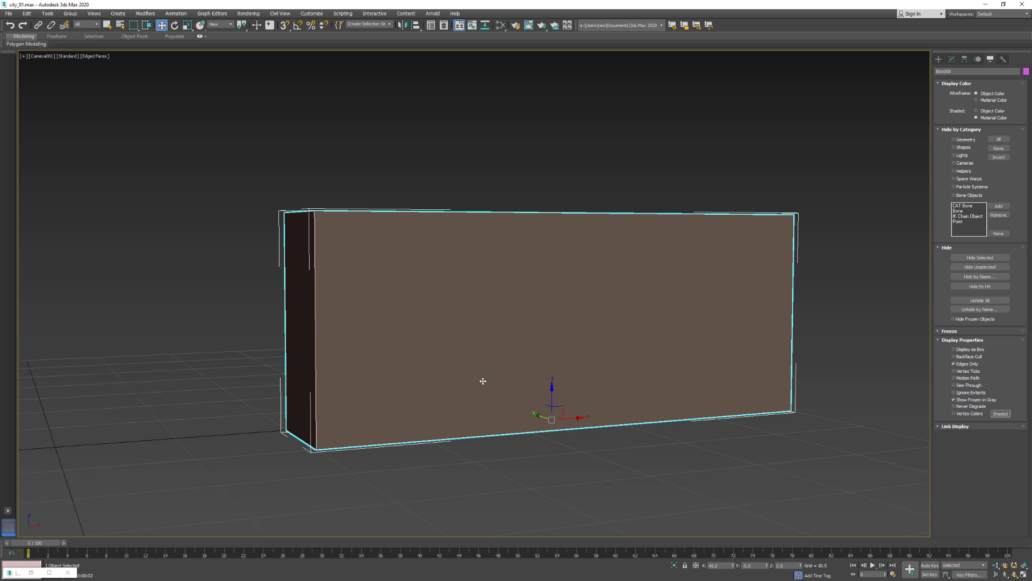
key("F3")
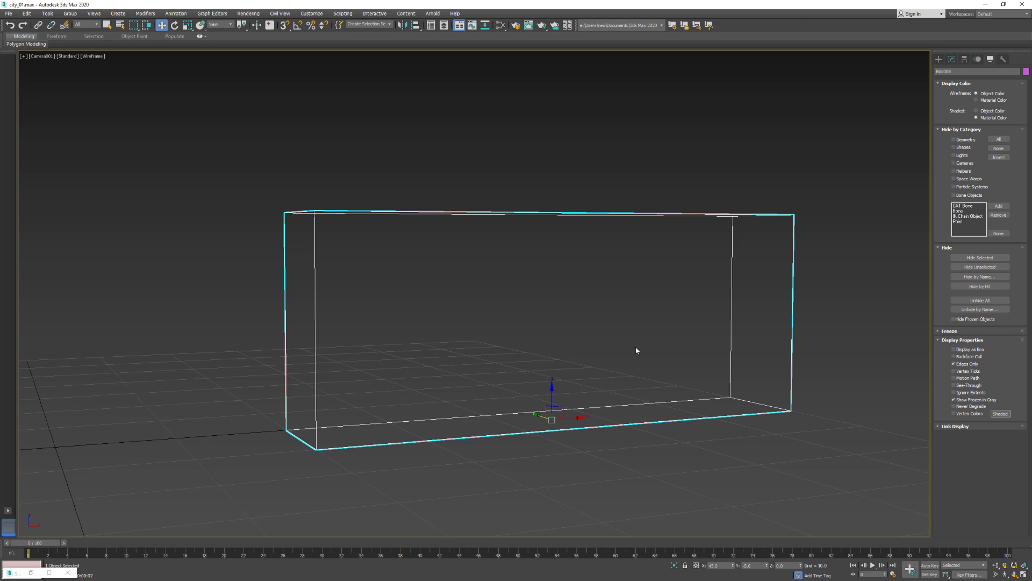
Set Box008 to Width Segs 17, Height Segs 7 and Length Segs 2, in Edged Faces view.
left_click(952, 59)
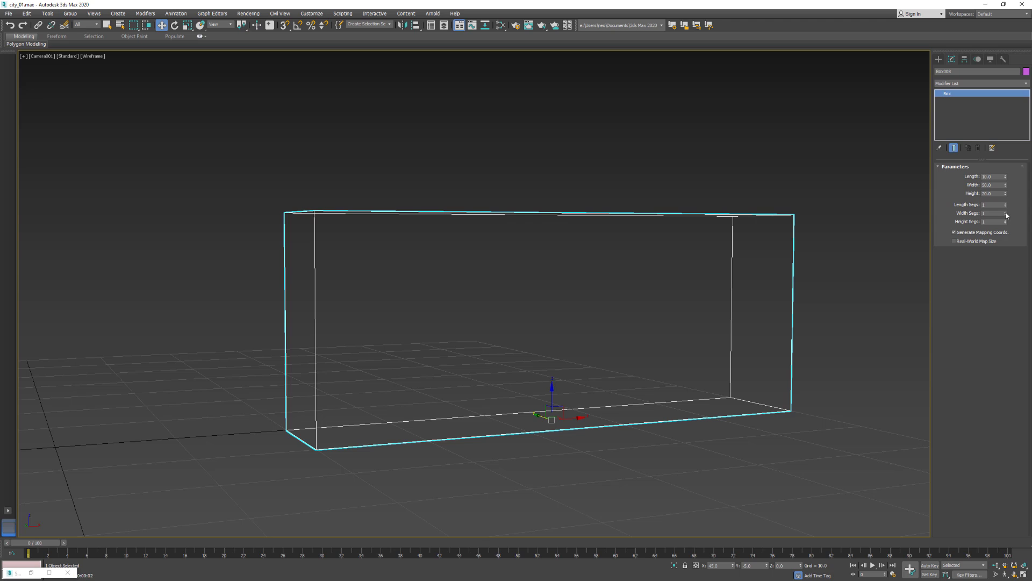
left_click_drag(1007, 214, 1007, 222)
key("F3")
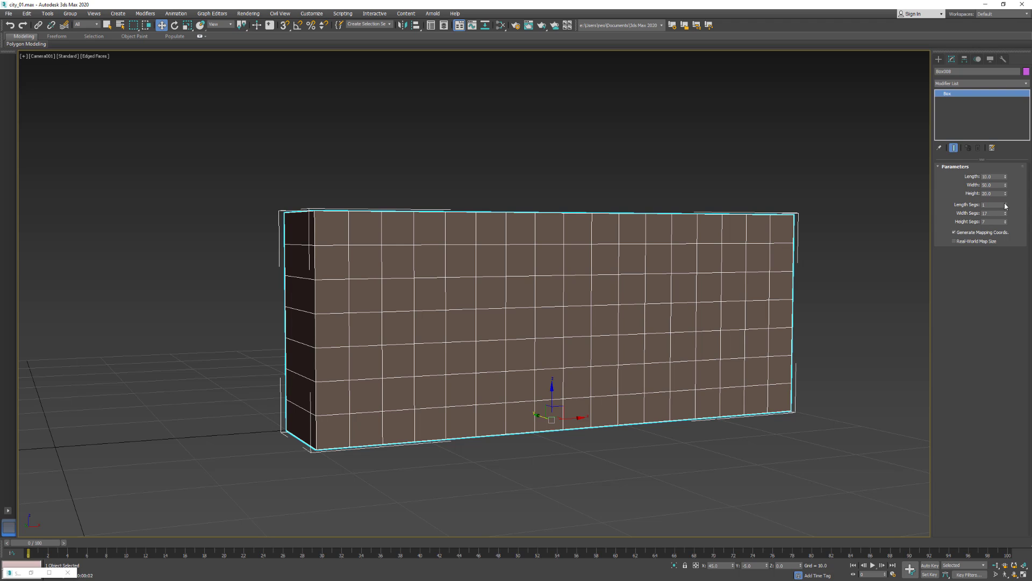
left_click(1007, 204)
middle_click_drag(435, 258, 477, 274)
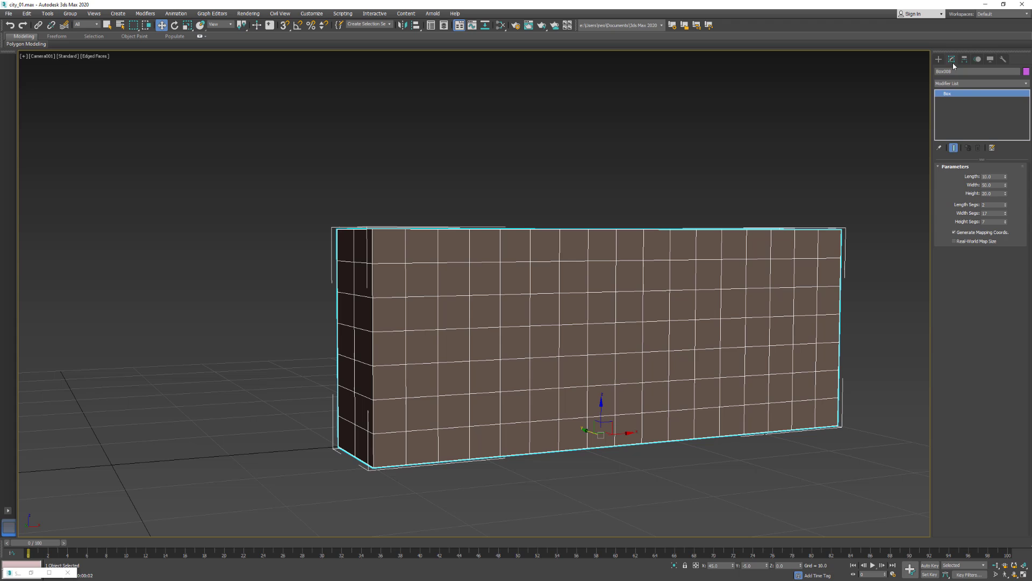
Add an Edit Poly modifier to the box and test-move a block of vertices, then undo.
left_click(969, 85)
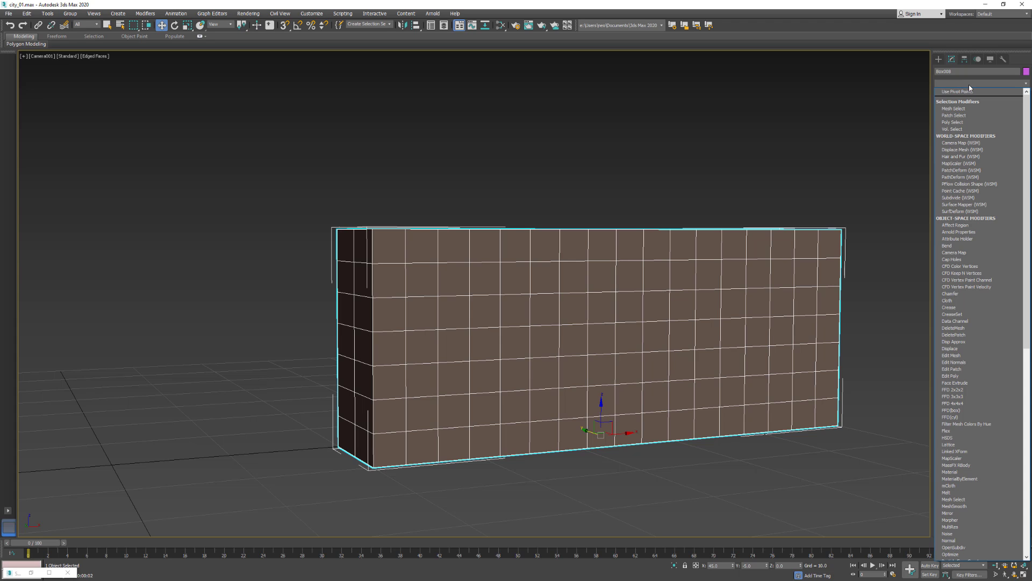
left_click(966, 376)
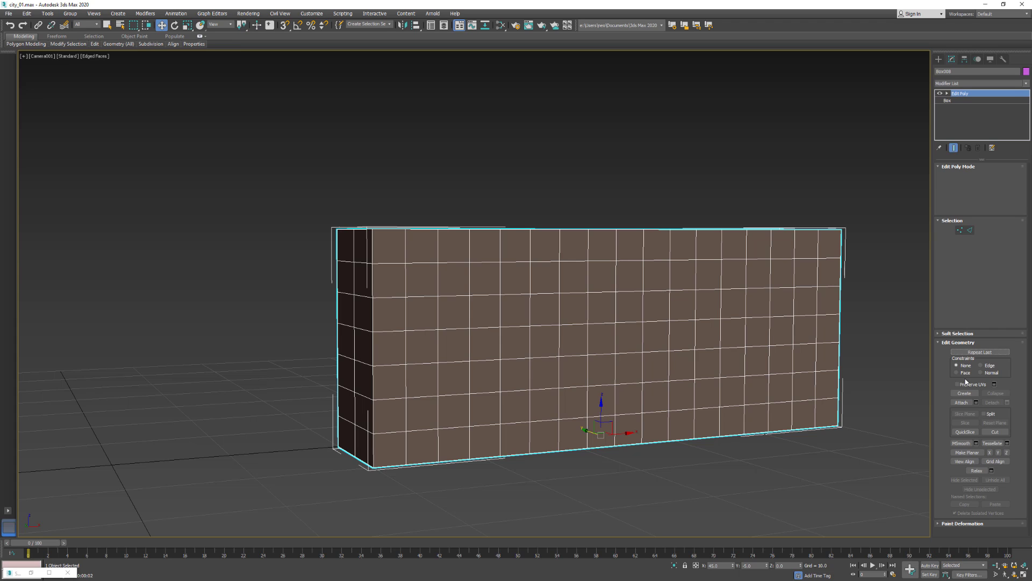
left_click(960, 229)
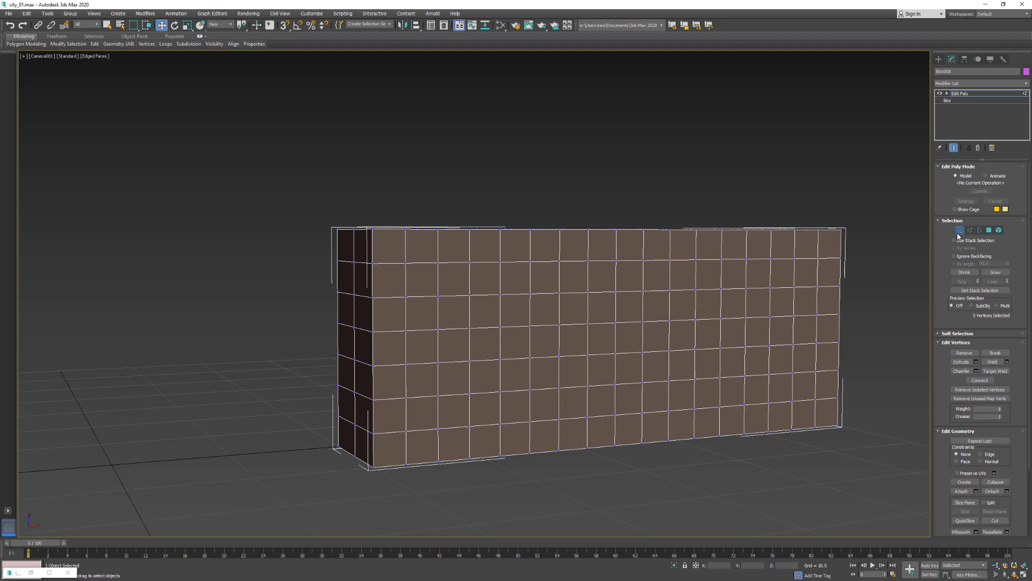
left_click_drag(690, 162, 544, 338)
left_click_drag(699, 301, 702, 233)
key("ctrl+z")
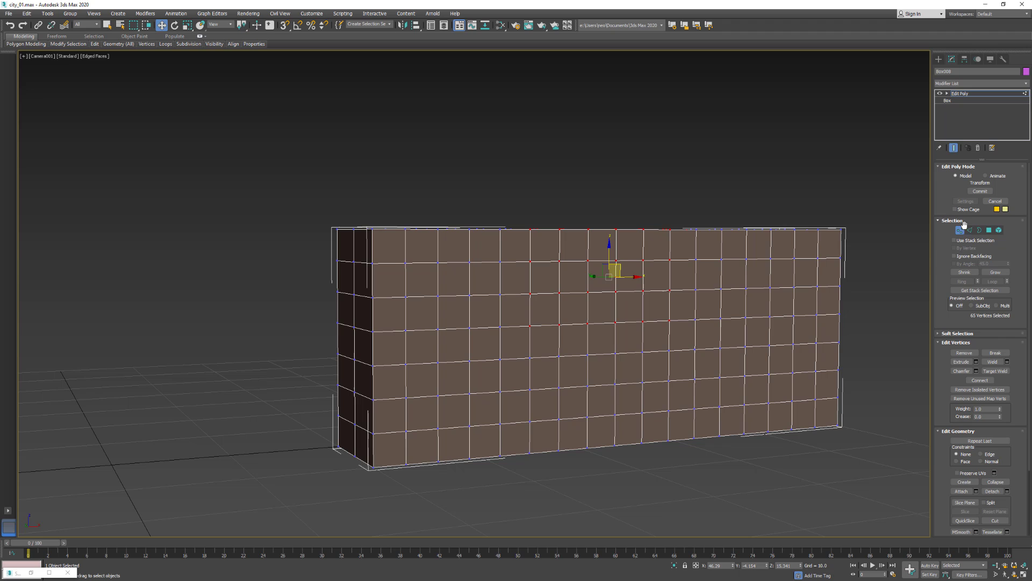
Test-move the wall's top edge, undo it, and switch to Polygon sub-object mode.
left_click(969, 229)
left_click(672, 230)
left_click_drag(675, 237, 702, 203)
key("ctrl+z")
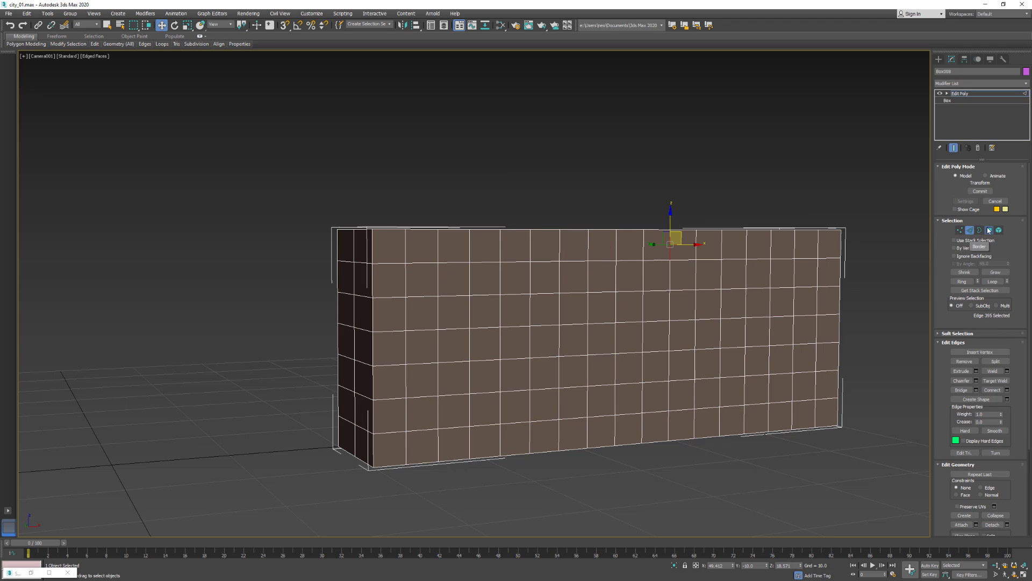
left_click(989, 229)
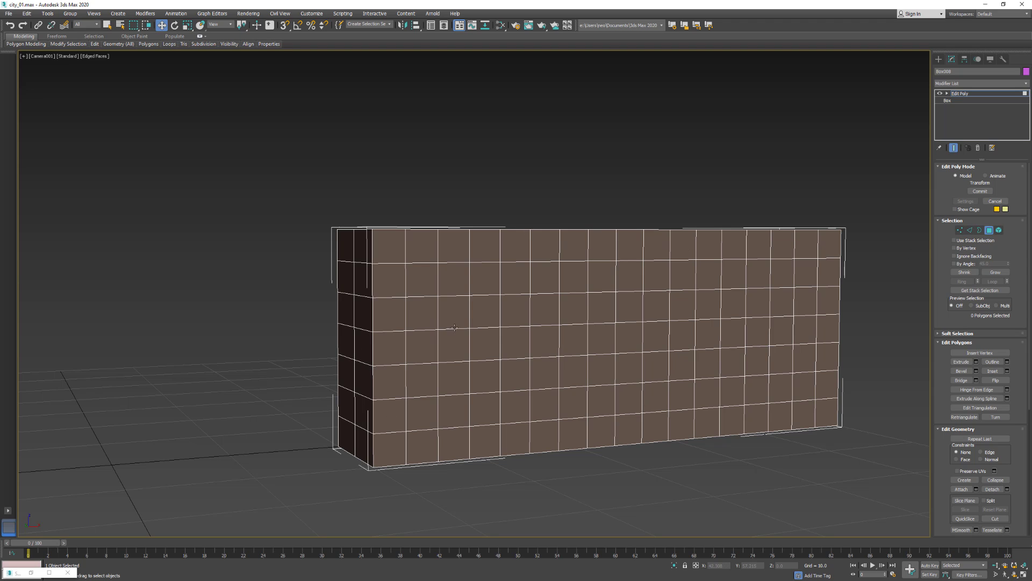
Delete the eight top-row wall polygons to cut the first row of windows.
left_click(414, 280)
key("Delete")
left_click(484, 279)
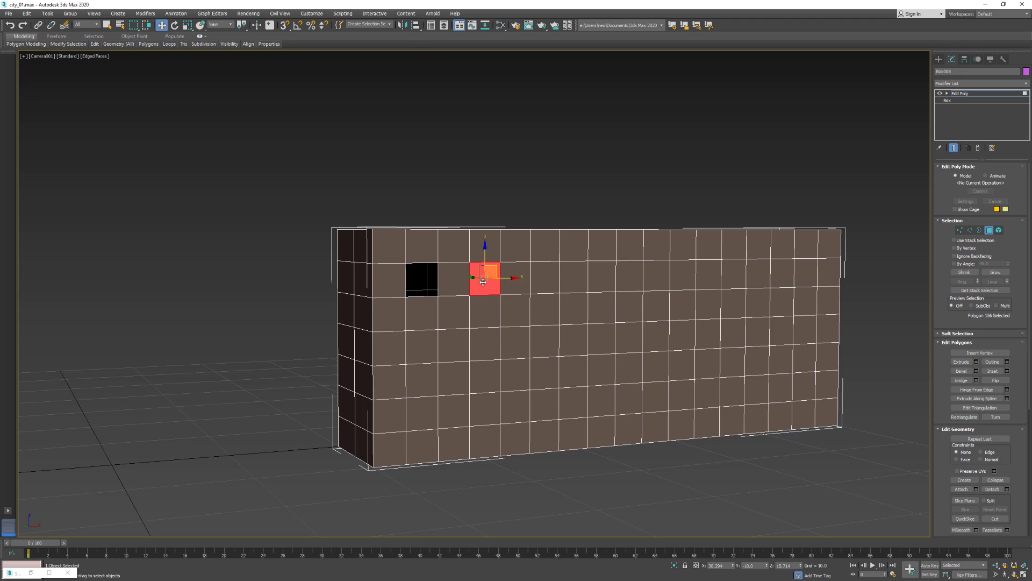
key("Delete")
left_click(546, 277)
key("Delete")
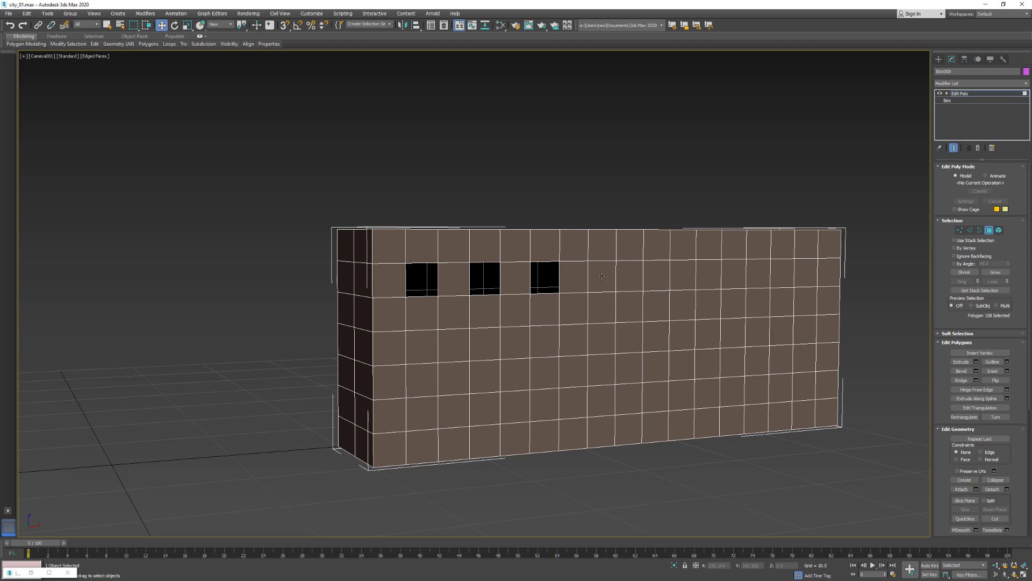
left_click(602, 276)
key("Delete")
left_click(656, 276)
key("Delete")
left_click(708, 278)
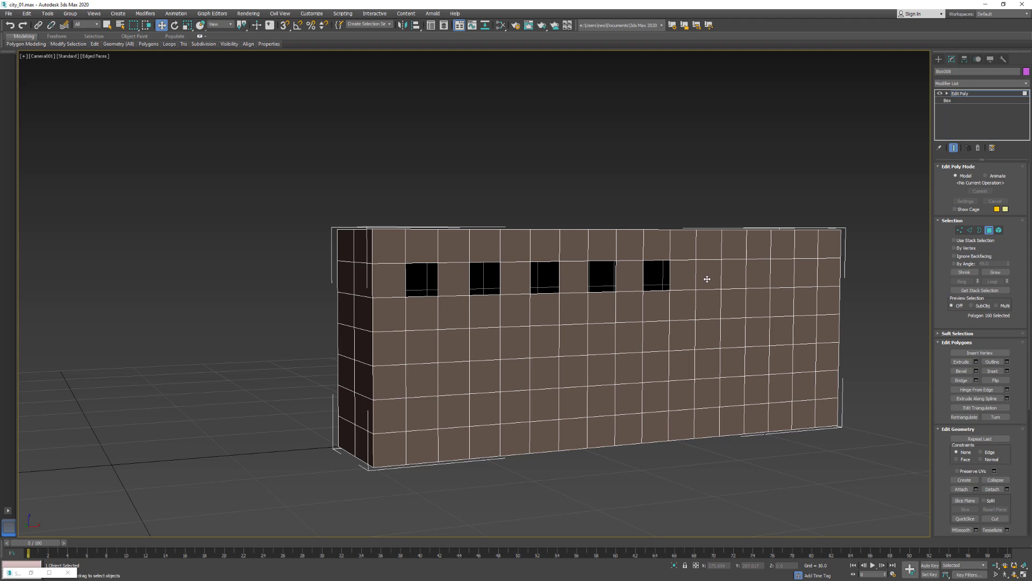
key("Delete")
left_click(757, 280)
key("Delete")
left_click(807, 279)
key("Delete")
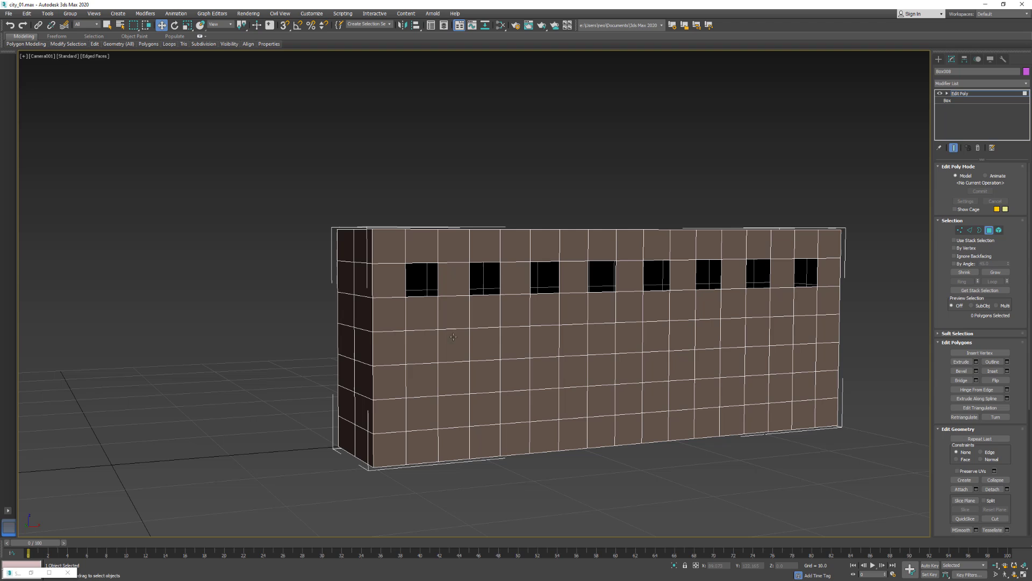
Cut window openings in the left four columns of the second and bottom rows.
left_click(433, 346)
key("Delete")
left_click(425, 409)
key("Delete")
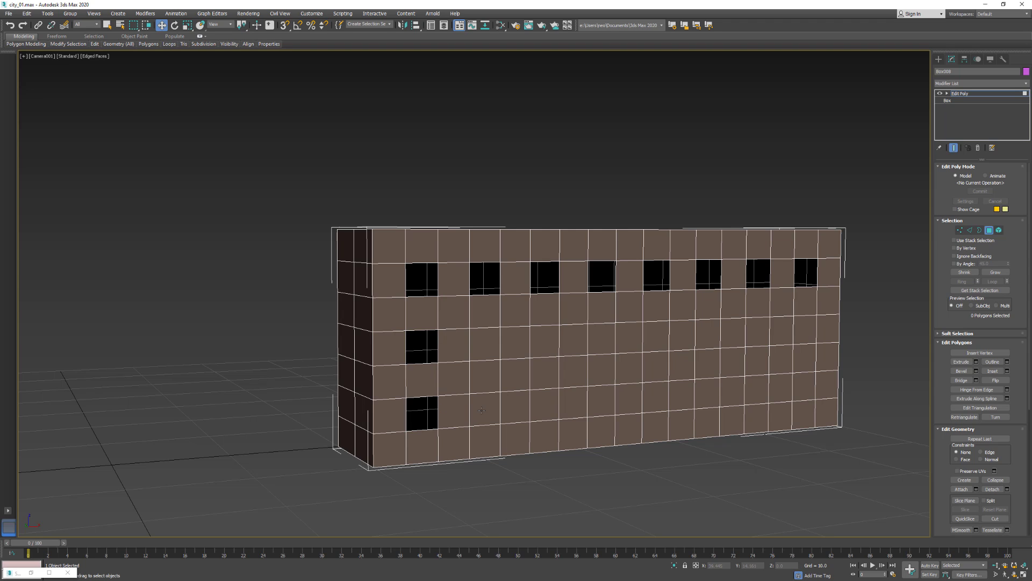
left_click(484, 409)
key("Delete")
left_click(484, 343)
key("Delete")
left_click(534, 343)
key("Delete")
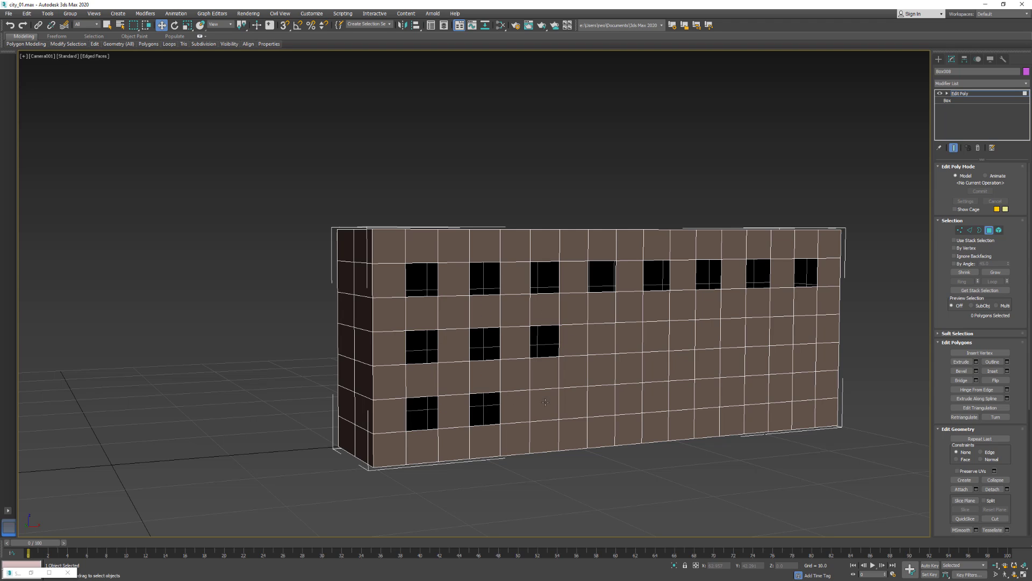
left_click(544, 404)
key("Delete")
left_click(602, 400)
key("Delete")
left_click(600, 330)
key("Delete")
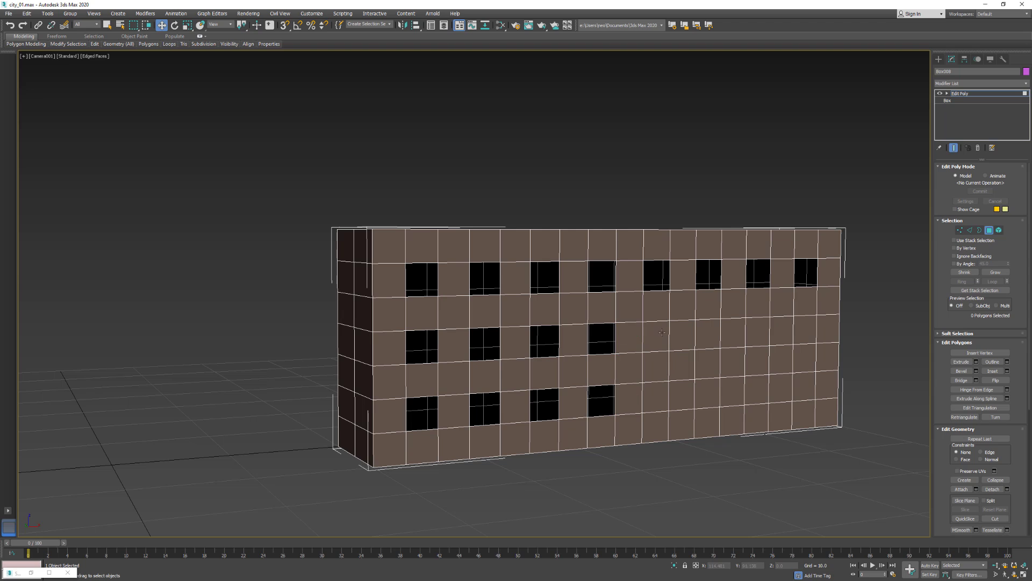
Cut the remaining four columns of windows in the second and bottom rows.
left_click(656, 331)
key("Delete")
left_click(657, 396)
key("Delete")
left_click(704, 391)
key("Delete")
left_click(707, 333)
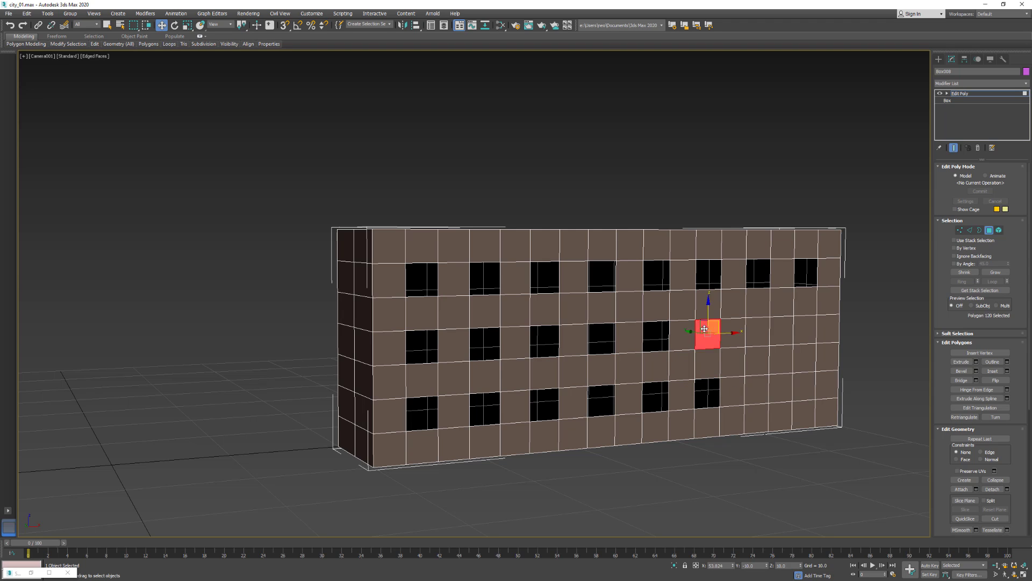
key("Delete")
left_click(757, 330)
key("Delete")
left_click(756, 386)
key("Delete")
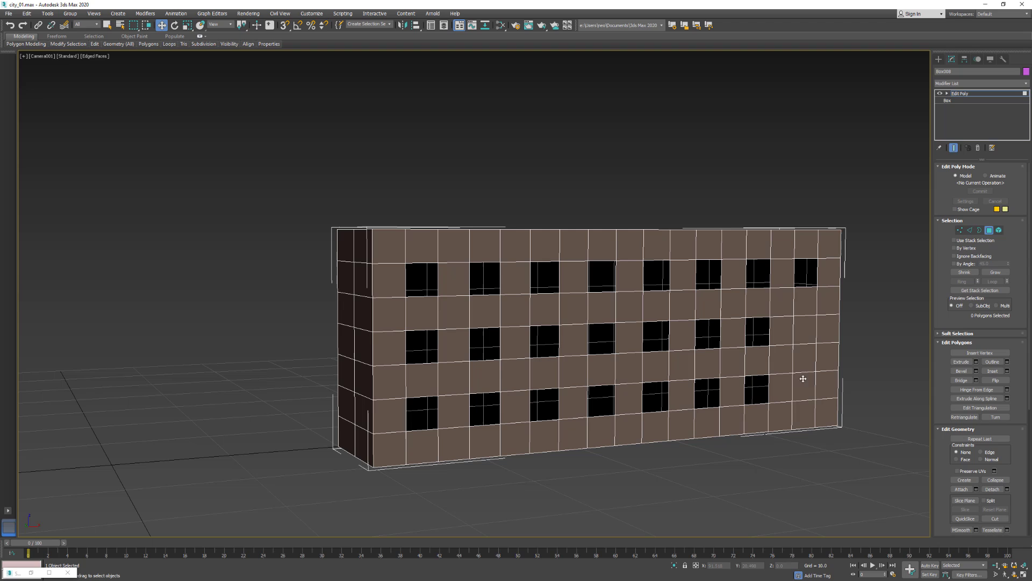
left_click(804, 386)
key("Delete")
left_click(805, 329)
key("Delete")
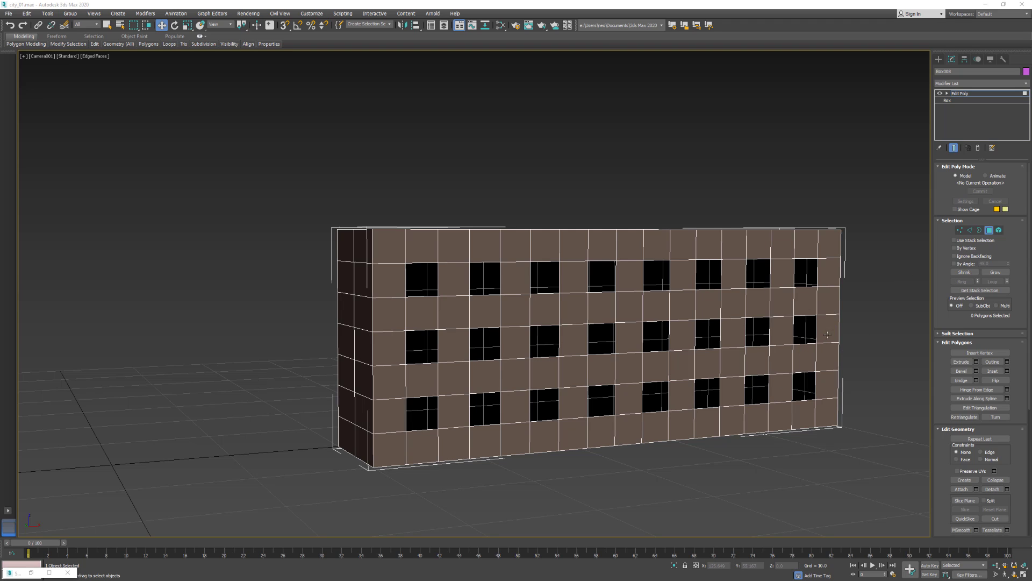
In Border mode, select the first five top-row window borders and drag to extrude faces from them.
left_click(970, 230)
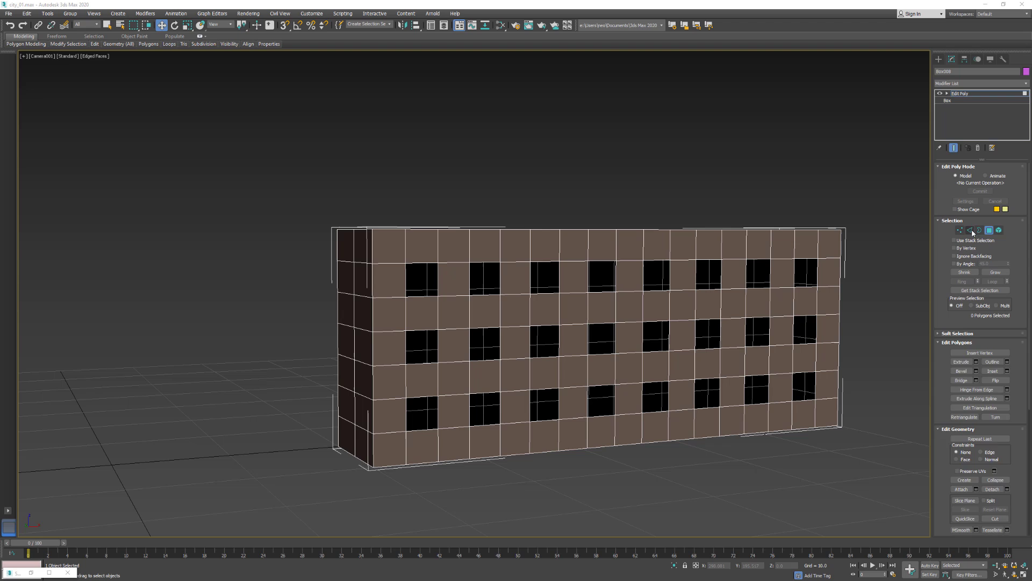
left_click(414, 263)
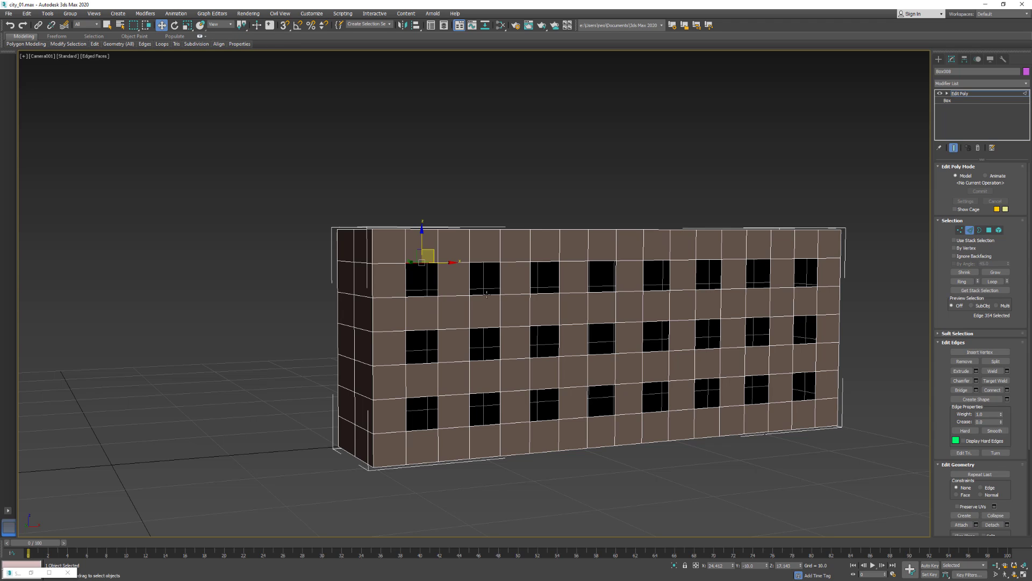
left_click(979, 231)
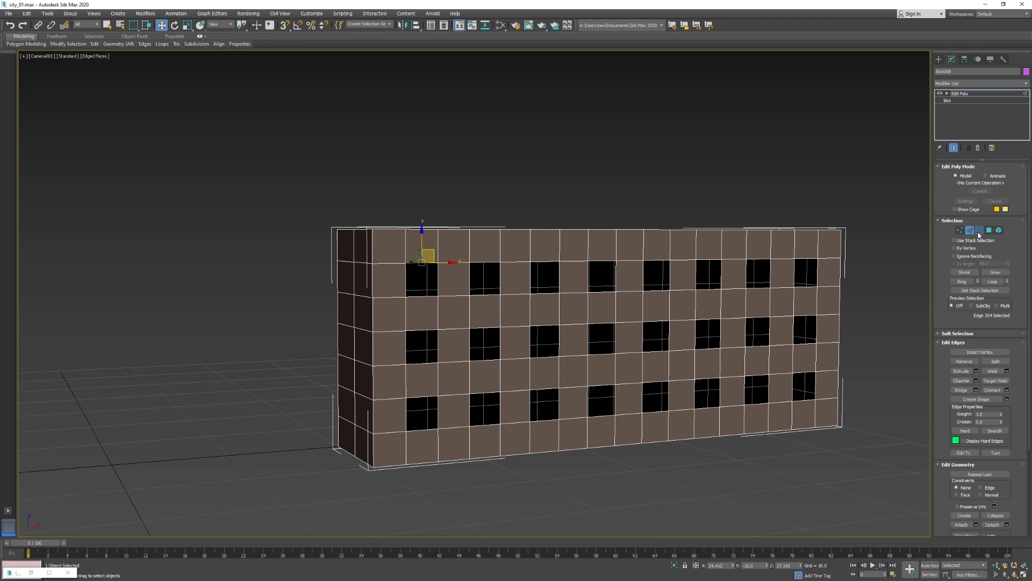
left_click(437, 278)
left_click(500, 278)
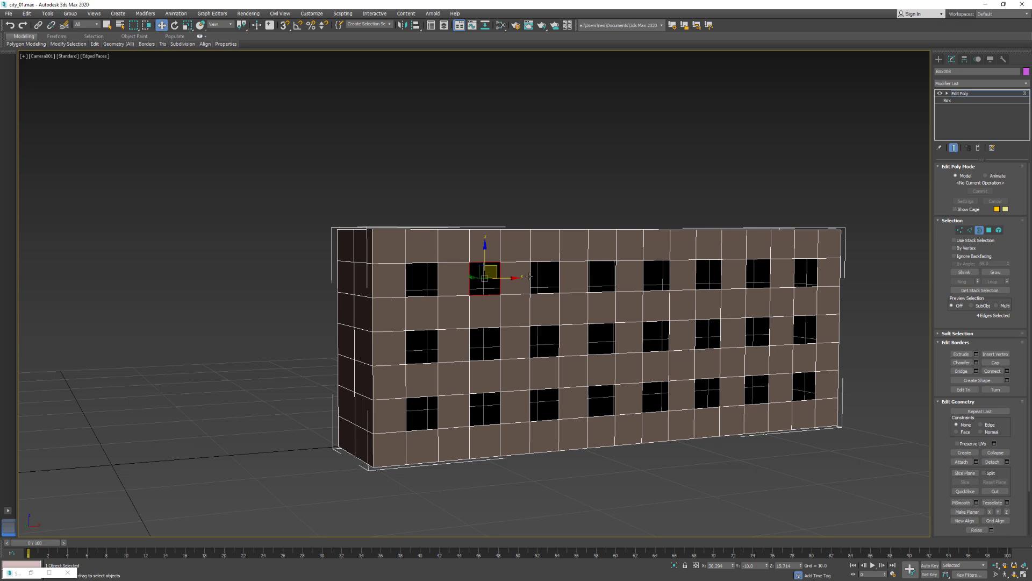
left_click(559, 277)
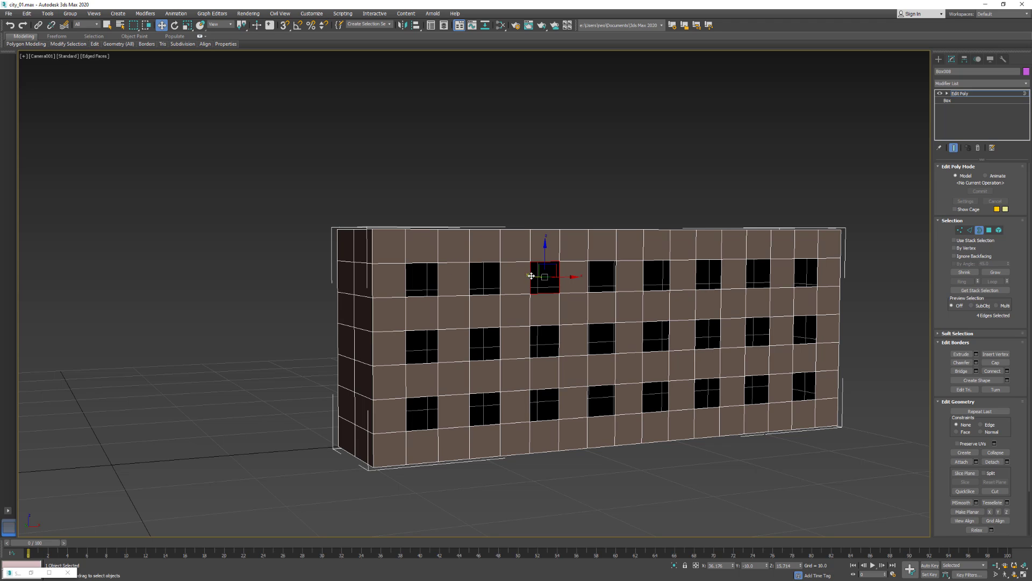
left_click(587, 282, "ctrl")
left_click(644, 280, "ctrl")
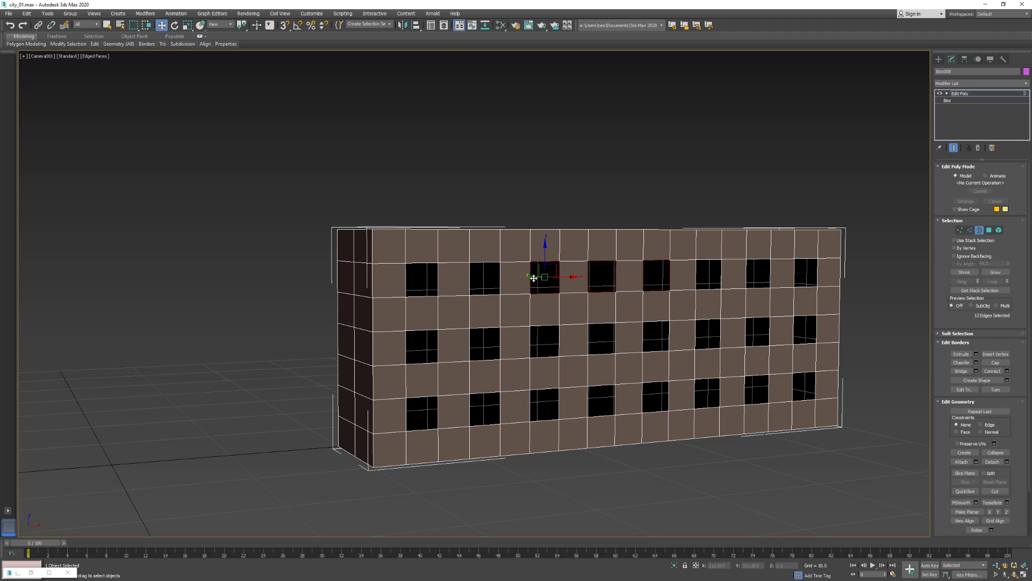
left_click_drag(538, 279, 528, 299, "shift")
Add the remaining top-row window borders to the selection.
left_click(795, 273, "ctrl")
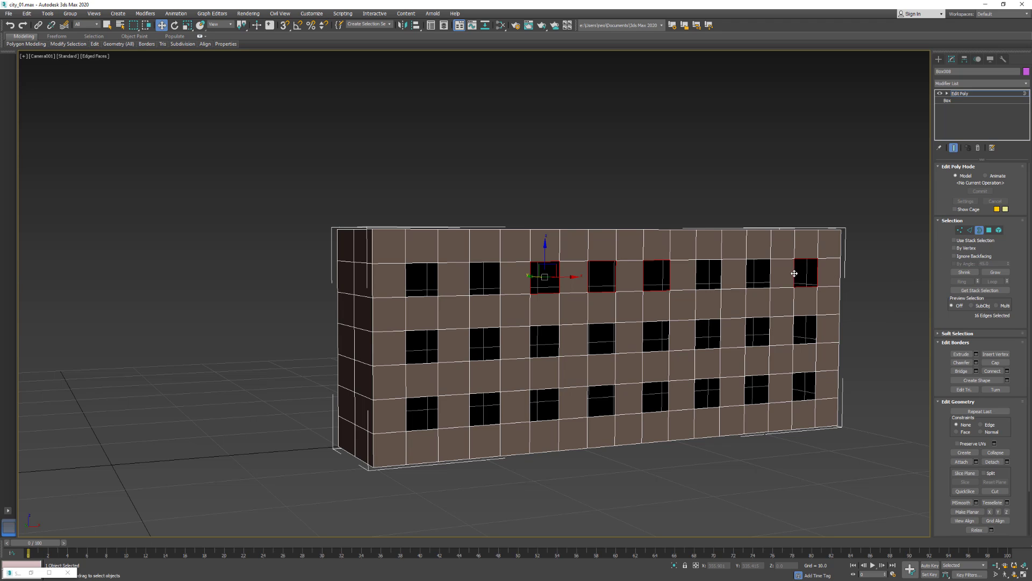
left_click(749, 289, "ctrl")
left_click(719, 290, "ctrl")
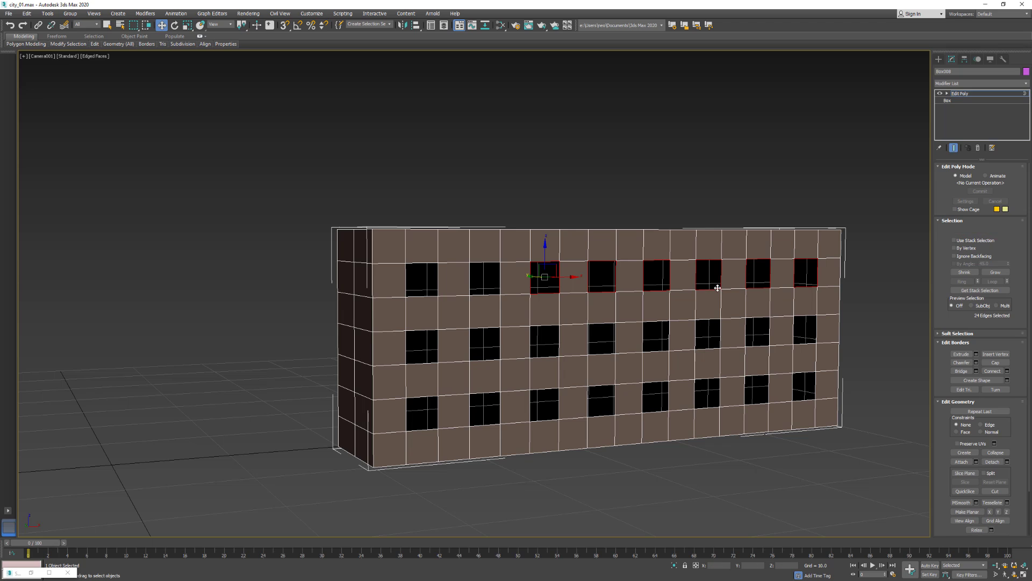
left_click(492, 295, "ctrl")
left_click(436, 297, "ctrl")
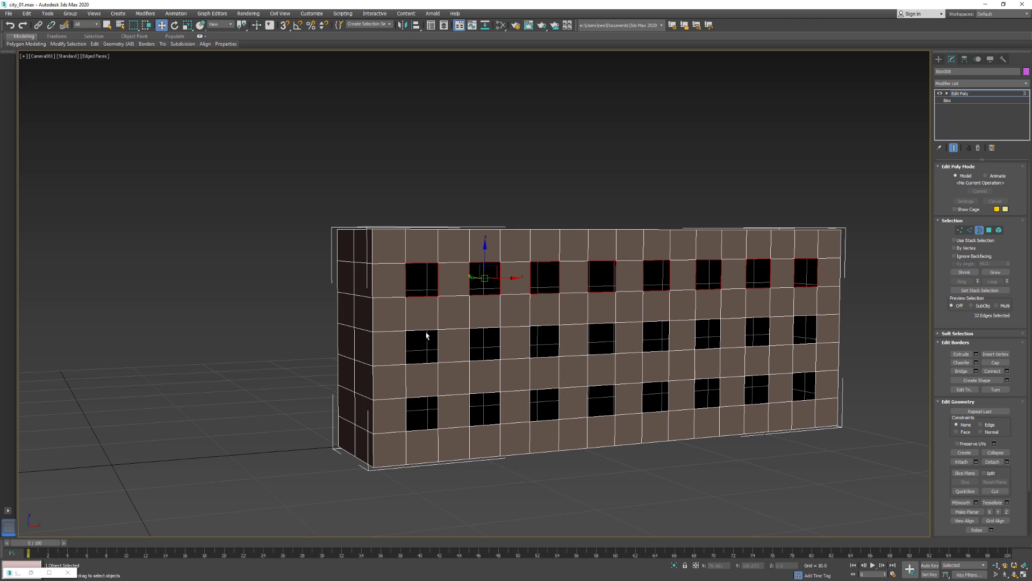
Add all eight second-row window borders to the selection.
left_click(426, 333, "ctrl")
left_click(481, 328, "ctrl")
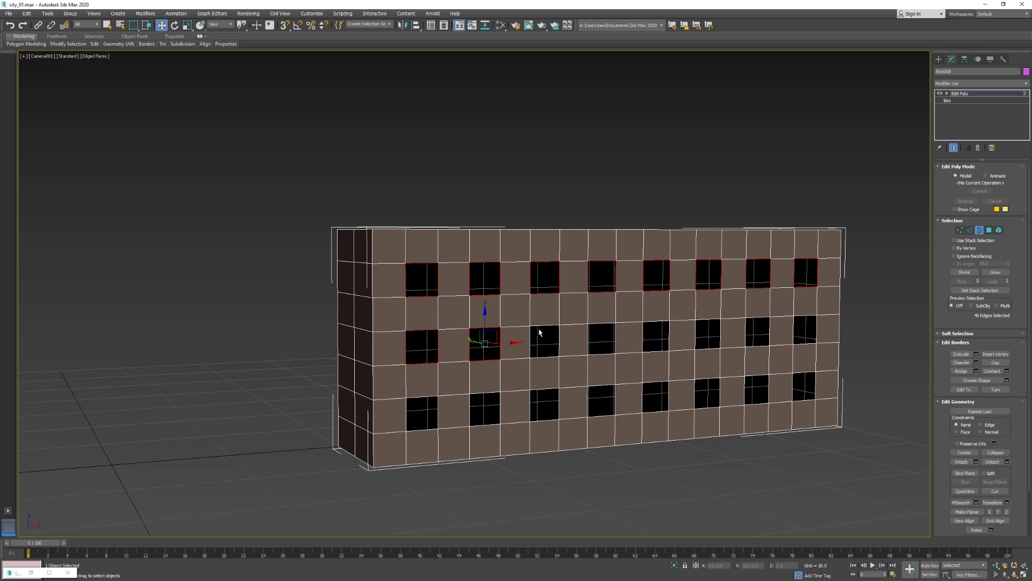
left_click(540, 326, "ctrl")
left_click(595, 323, "ctrl")
left_click(652, 321, "ctrl")
left_click(711, 319, "ctrl")
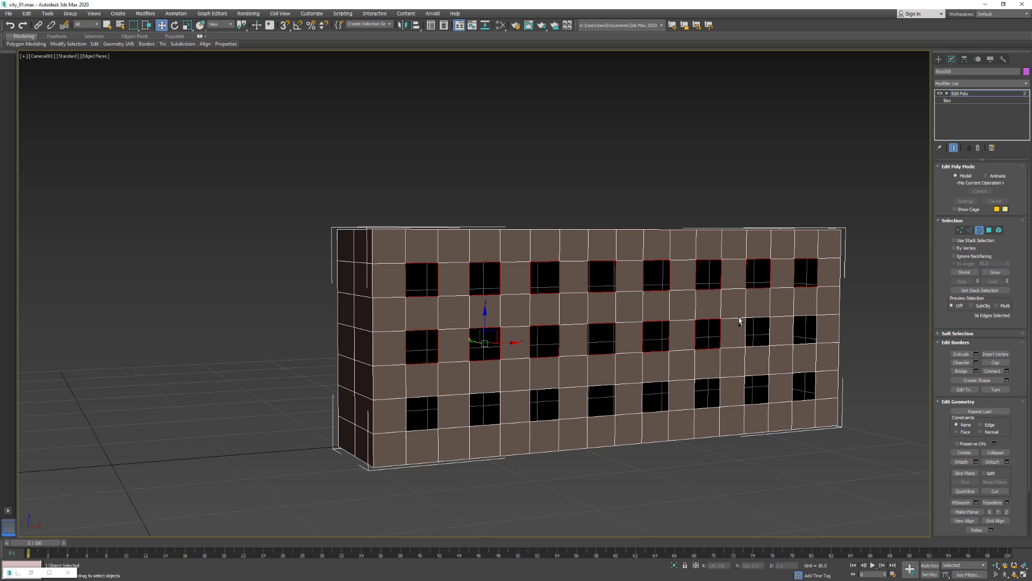
left_click(755, 319, "ctrl")
left_click(801, 317, "ctrl")
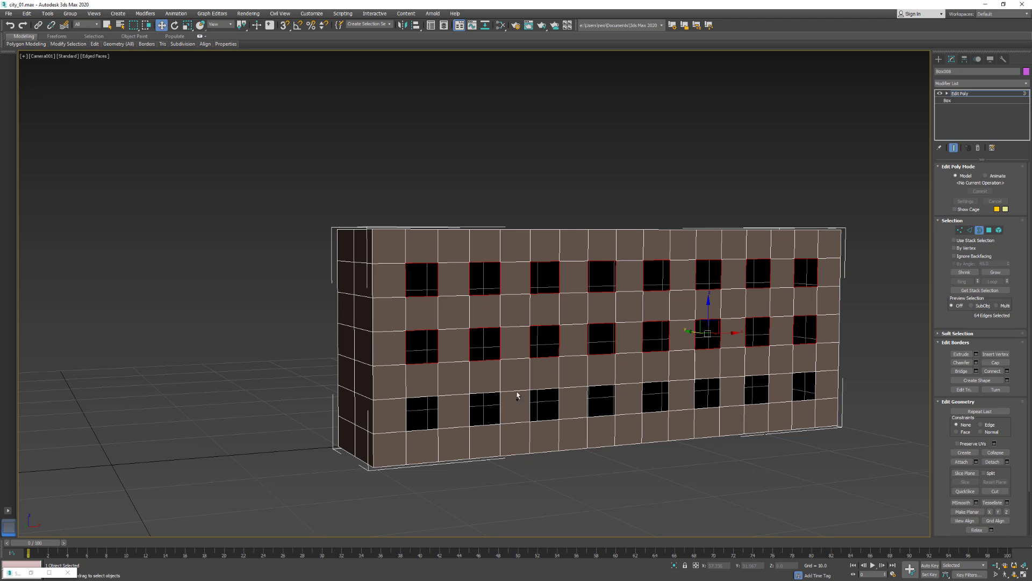
Add all eight bottom-row window borders, completing the 24-window selection.
left_click(422, 397, "ctrl")
left_click(487, 396, "ctrl")
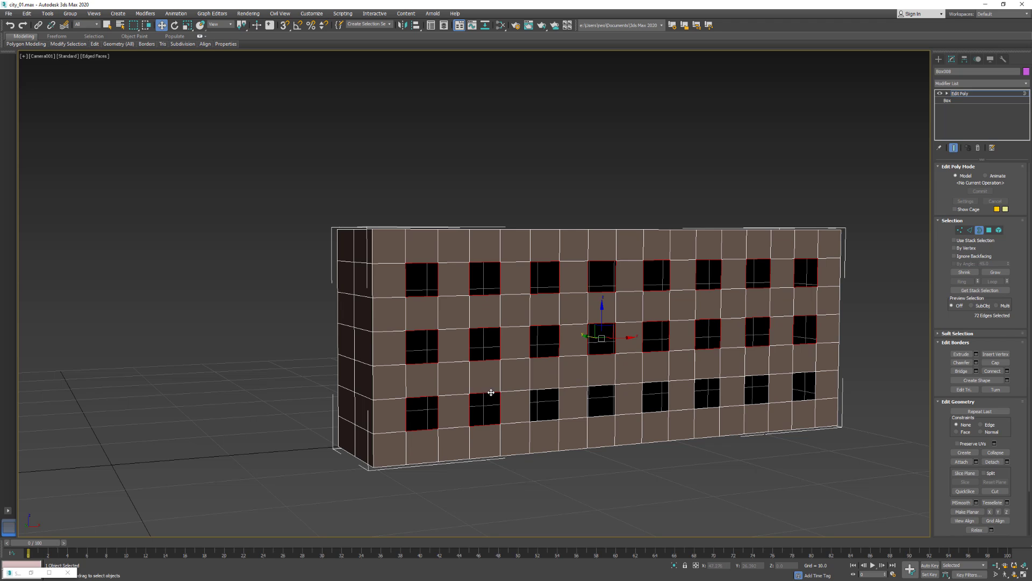
left_click(543, 394, "ctrl")
left_click(598, 386, "ctrl")
left_click(651, 382, "ctrl")
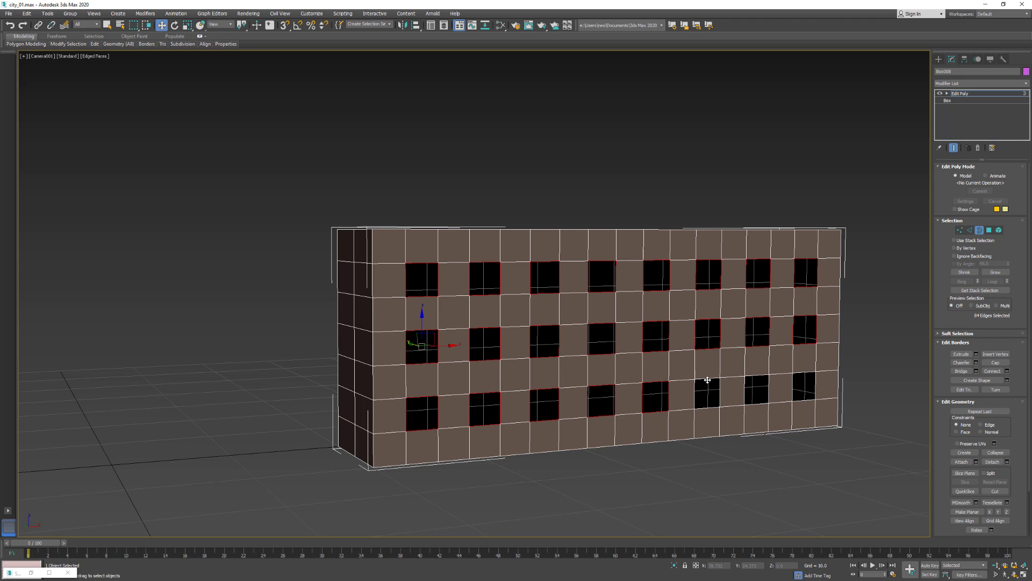
left_click(708, 380, "ctrl")
left_click(757, 377, "ctrl")
left_click(803, 371, "ctrl")
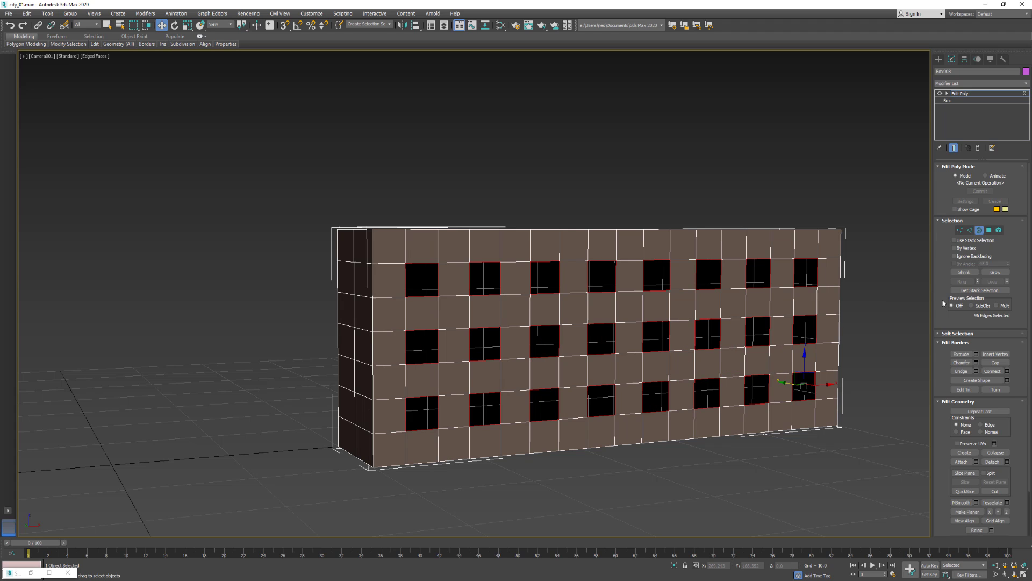
Extrude the 24 window borders with a small negative Height so they recess into the wall.
left_click(976, 354)
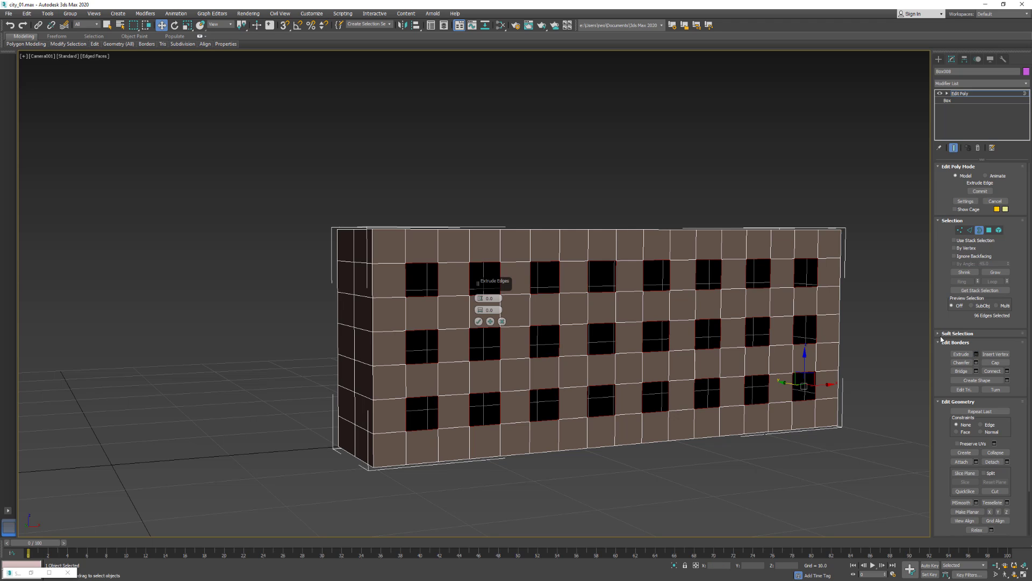
left_click_drag(491, 283, 591, 169)
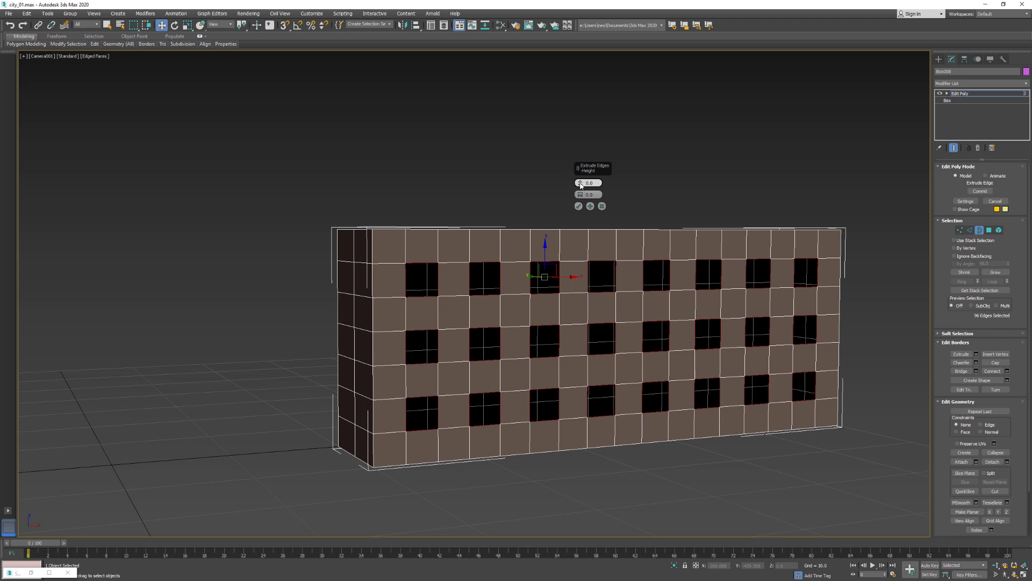
left_click_drag(581, 185, 581, 190)
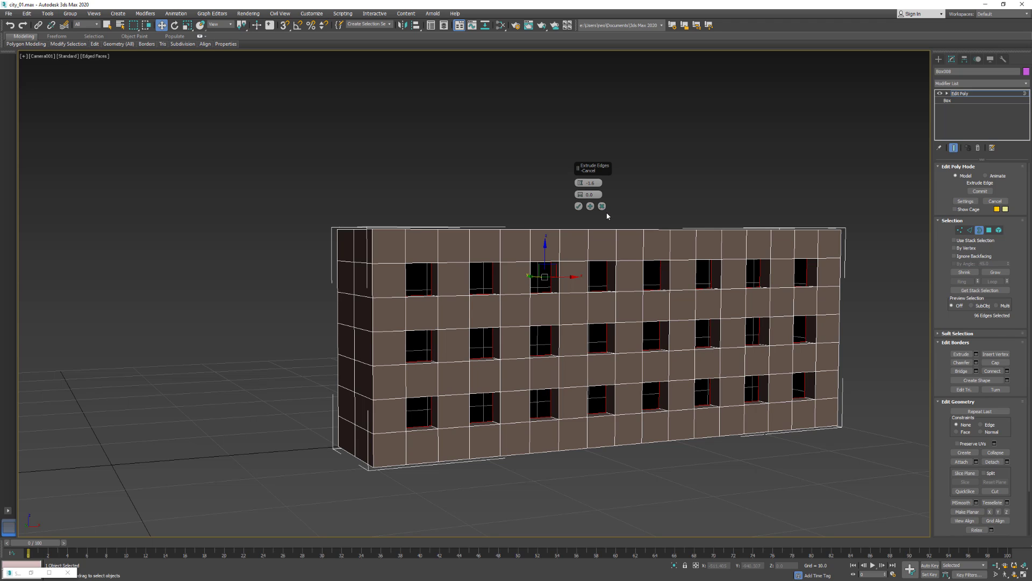
left_click(578, 207)
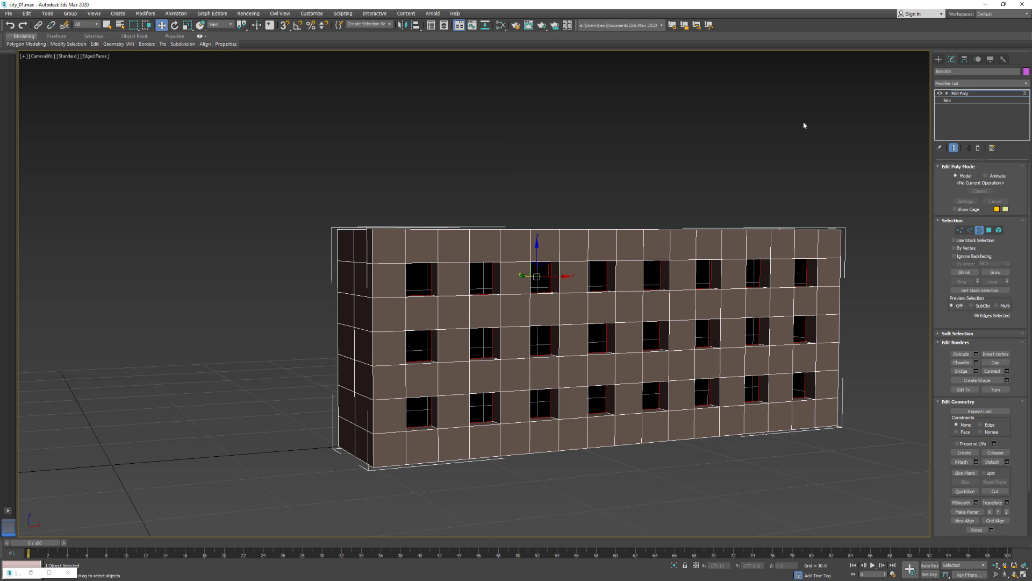
Unhide all scene objects and pan the Camera001 view across the city.
left_click(991, 59)
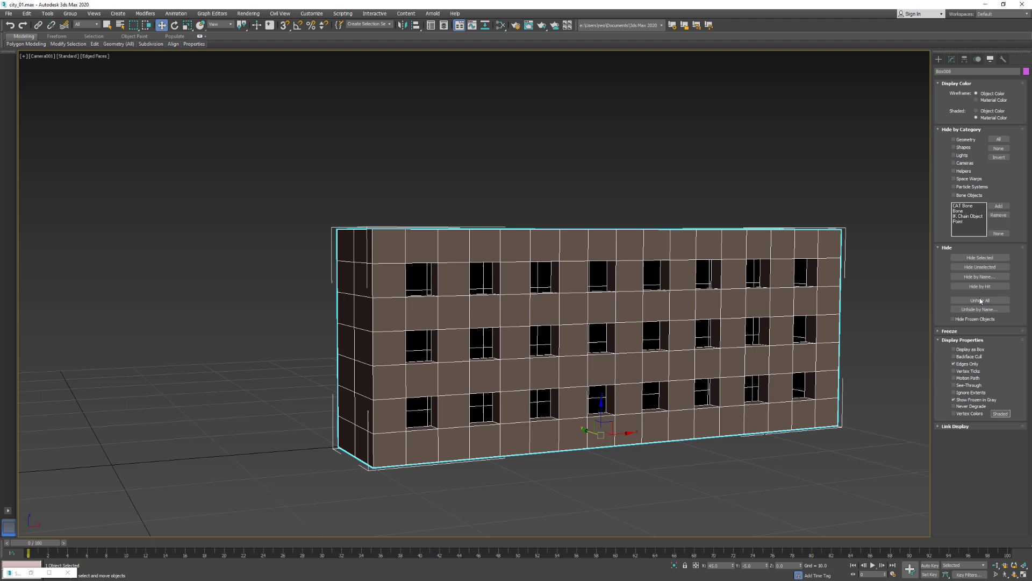
left_click(979, 300)
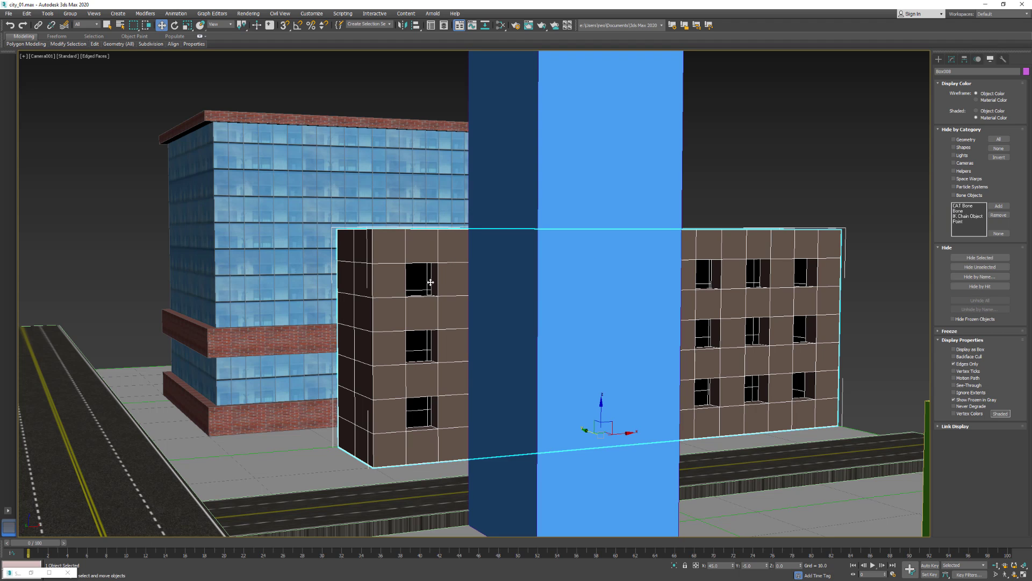
middle_click_drag(388, 303, 489, 268)
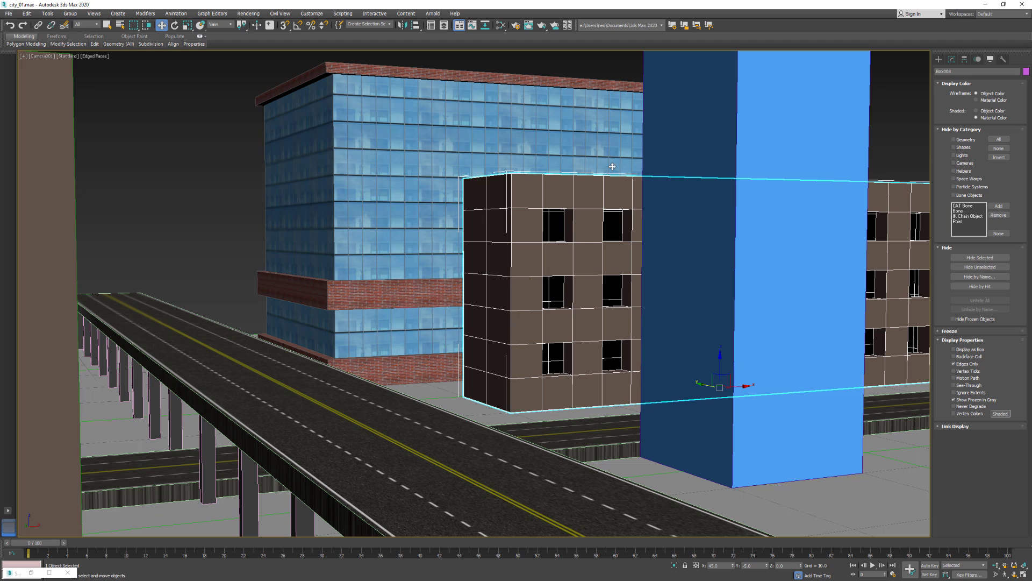
Render the camera view with Arnold in the Rendered Frame Window, then close it.
left_click(528, 26)
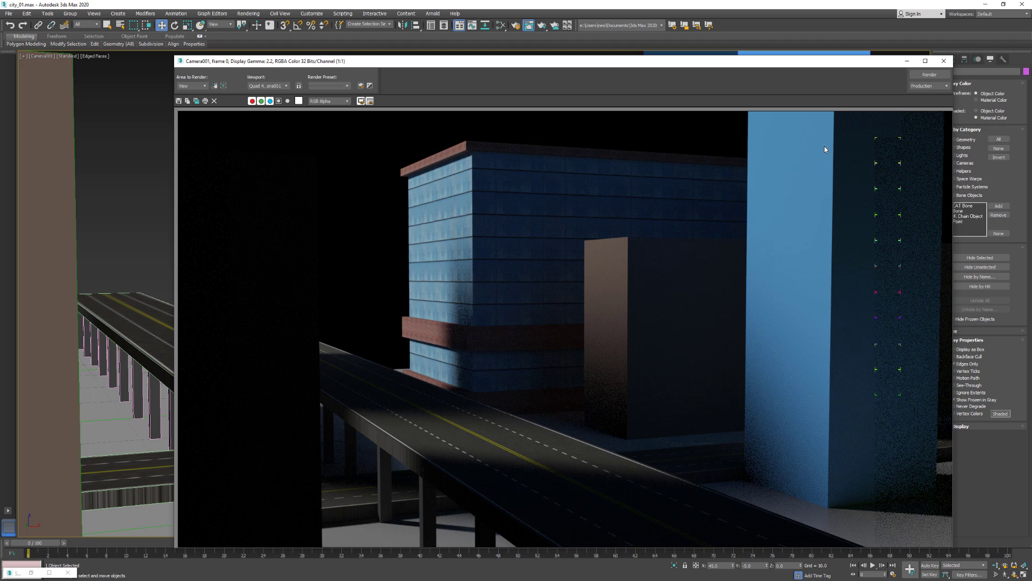
left_click(930, 74)
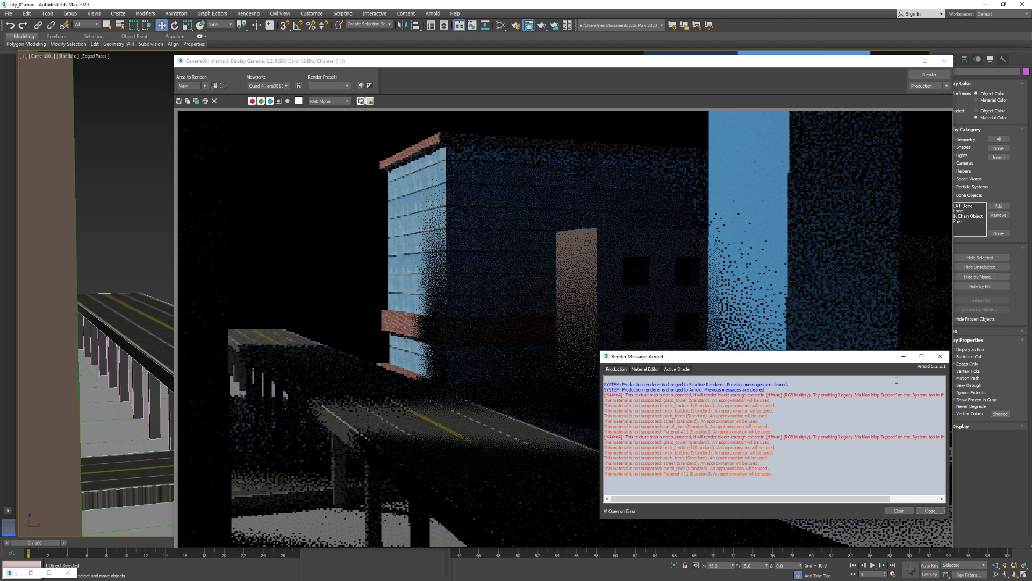
left_click(901, 357)
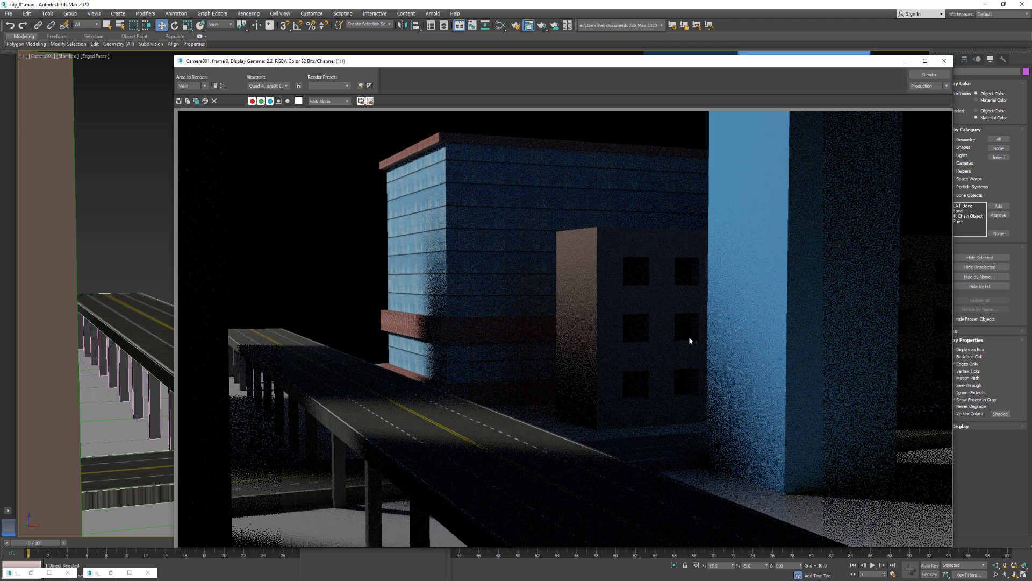
left_click(946, 63)
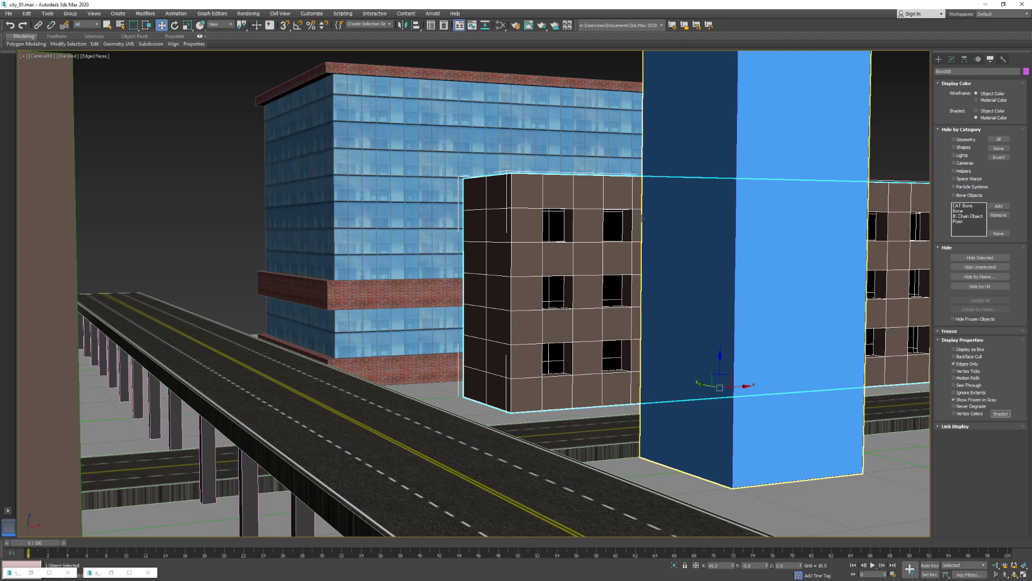
Move ArnoldLight001 to the block's lower right in Top view, then re-render Camera001.
key("t")
scroll(487, 262, "down", 5)
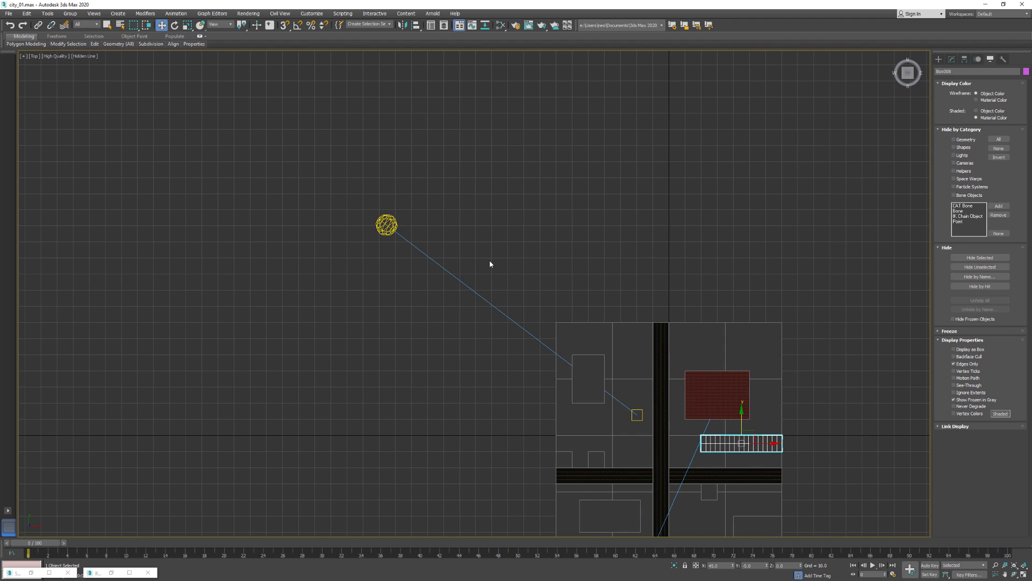
left_click(423, 240)
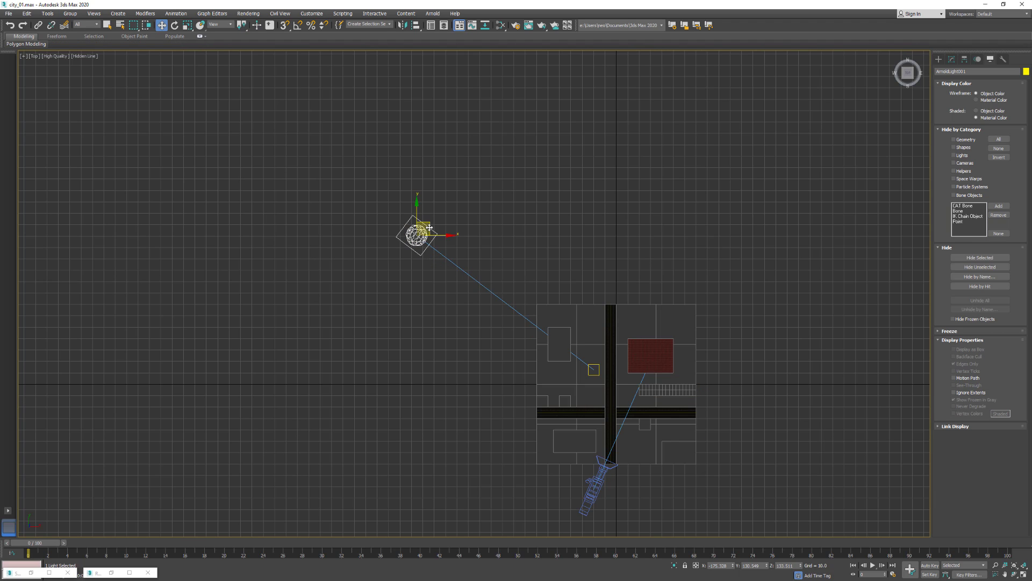
left_click_drag(424, 239, 794, 500)
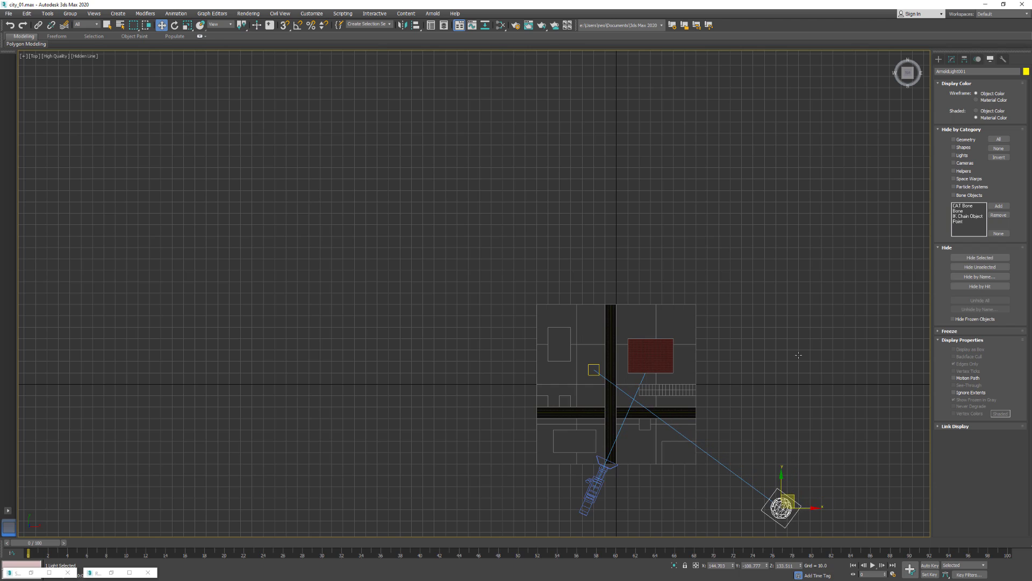
key("c")
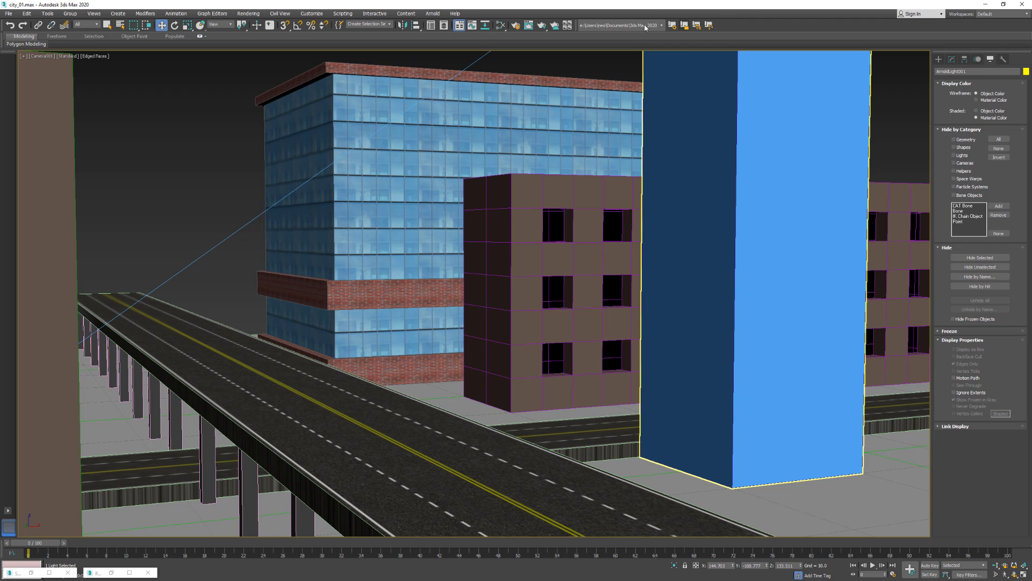
left_click(541, 27)
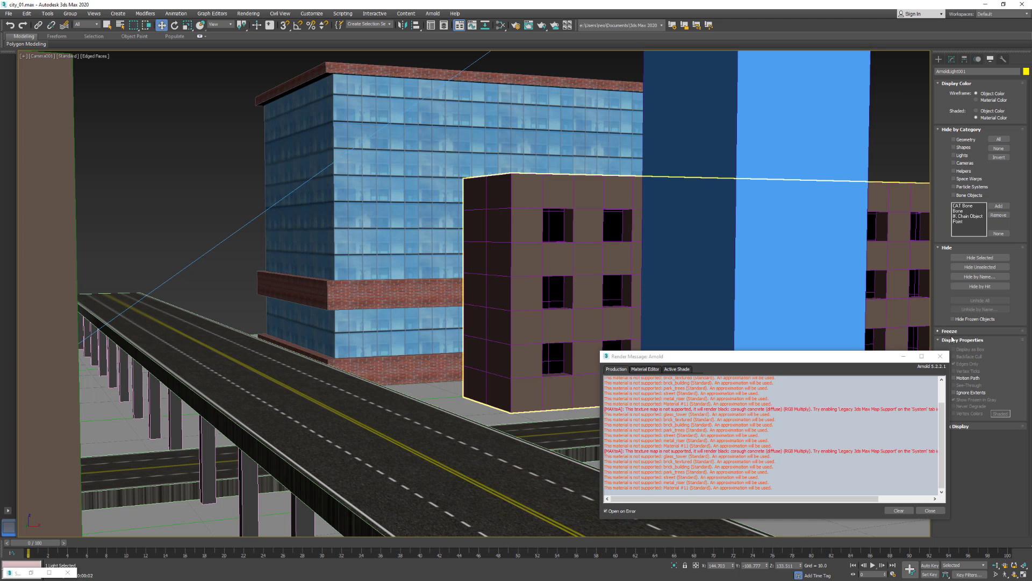
Isolate Box008 again with Hide Unselected and orbit the perspective view to its back.
left_click(940, 356)
left_click(620, 279)
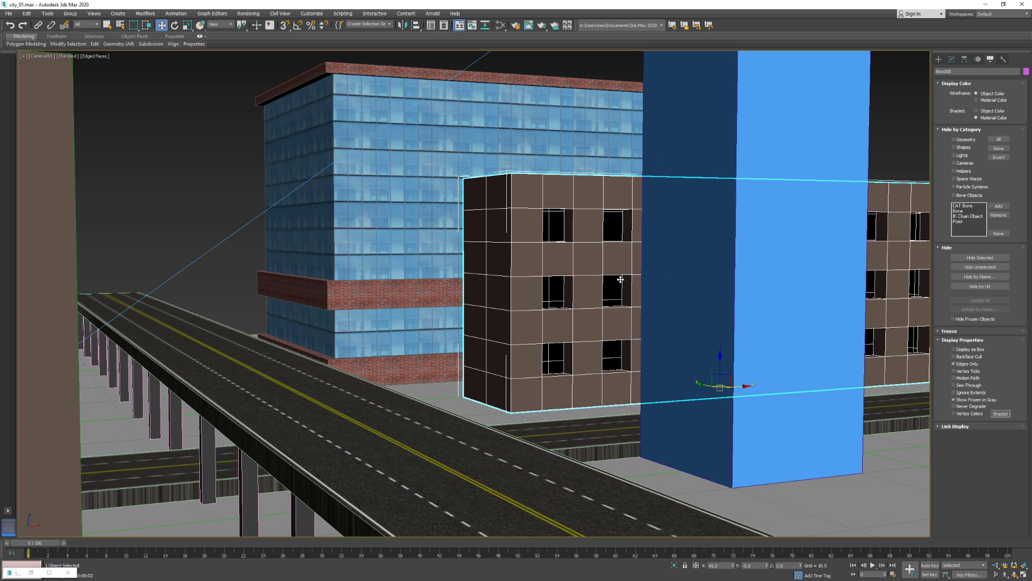
left_click(987, 268)
key("p")
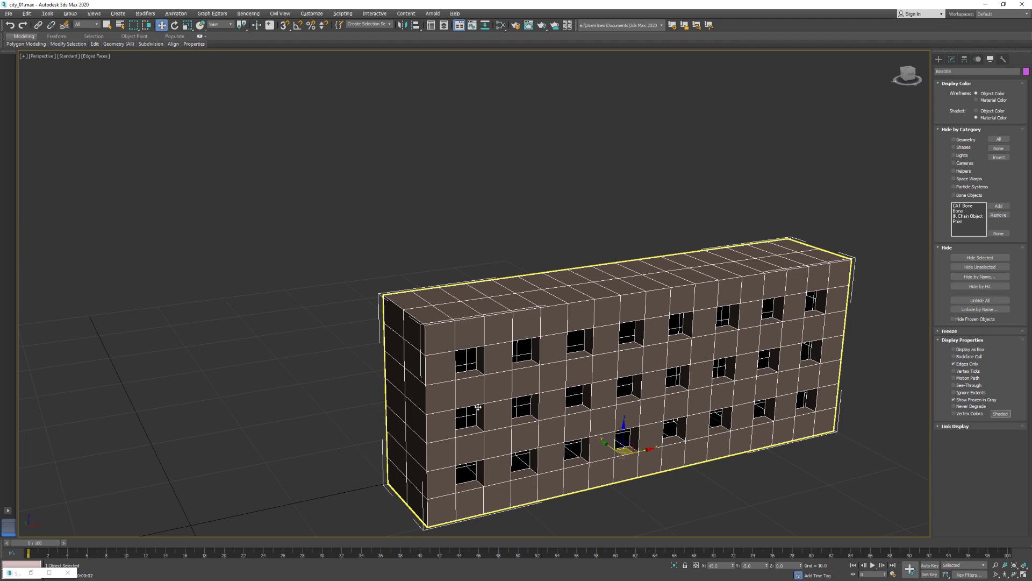
middle_click_drag(478, 407, 543, 395, "alt")
Open Box008's base Box level in the Modify panel, dismissing the topology warning.
left_click(952, 60)
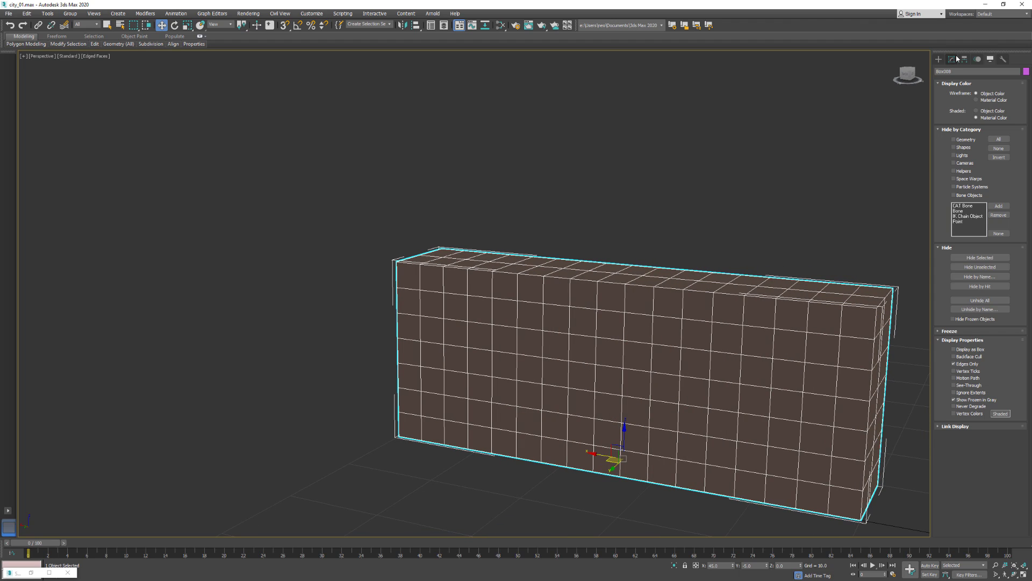
left_click(960, 100)
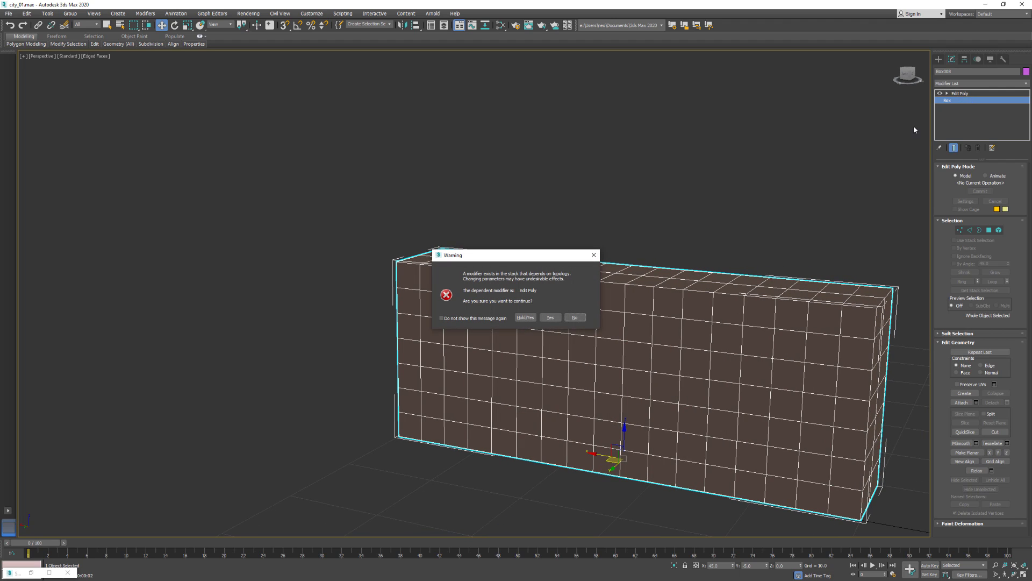
key("Escape")
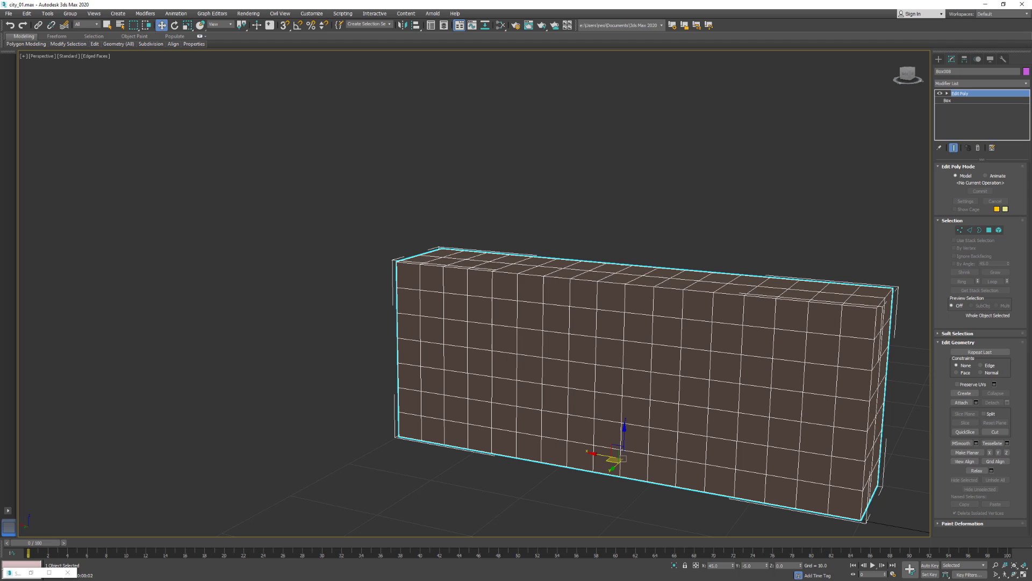
At Polygon level, delete the eight top-row window faces plus three faces in the row below.
left_click(989, 229)
left_click(443, 303)
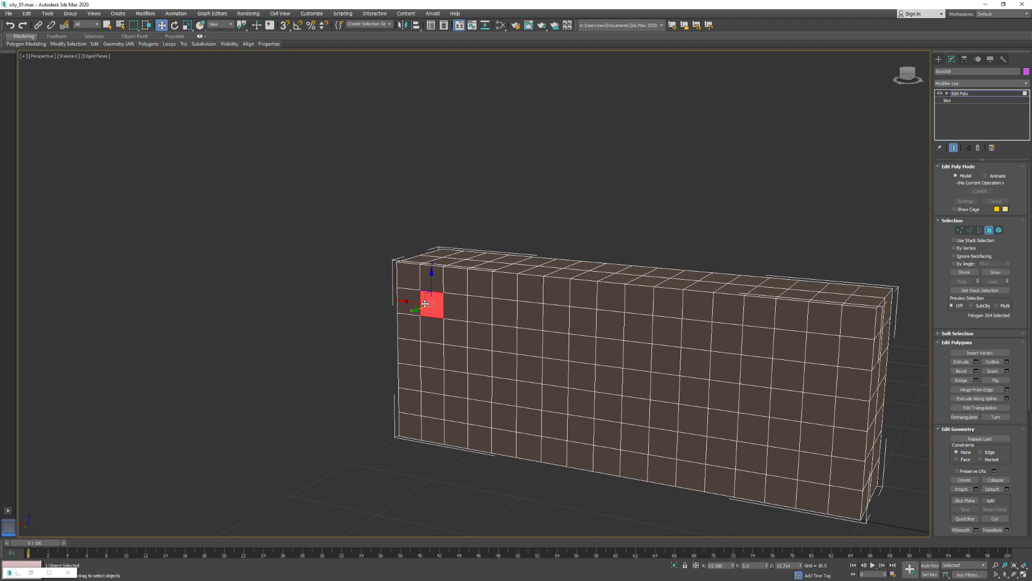
left_click(481, 310, "ctrl")
left_click(530, 316, "ctrl")
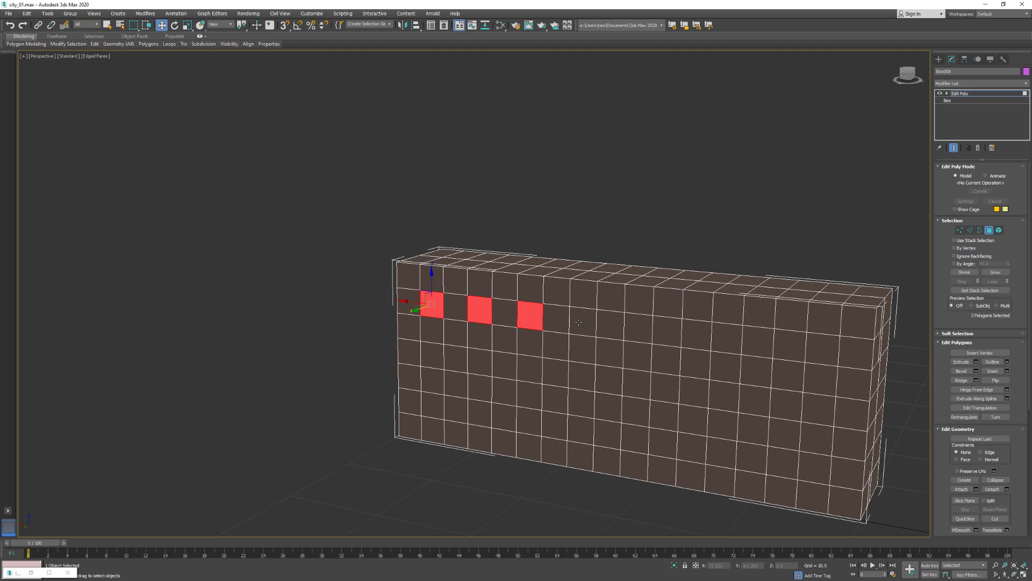
left_click(586, 323, "ctrl")
left_click(639, 328, "ctrl")
left_click(697, 335, "ctrl")
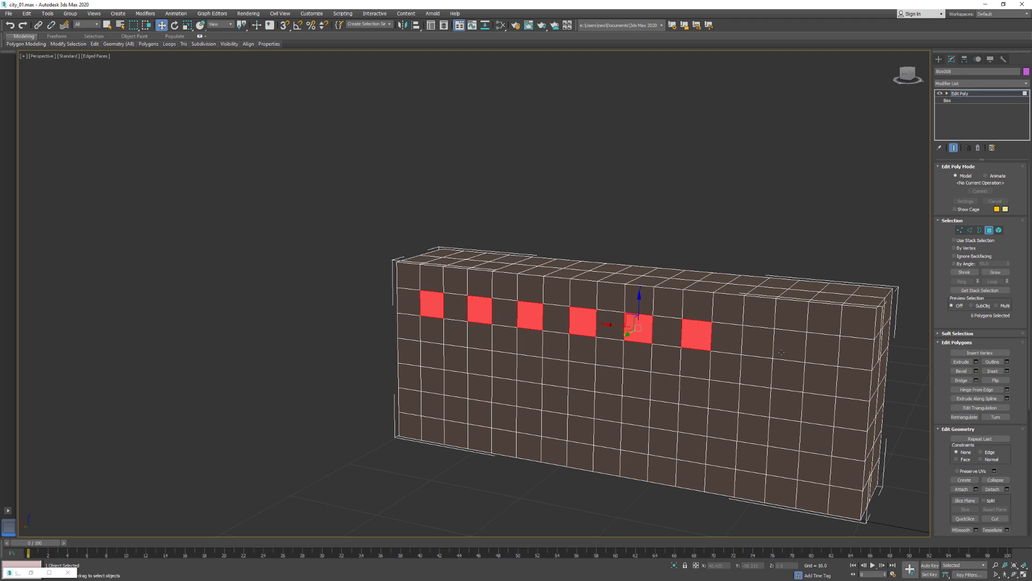
left_click(757, 343, "ctrl")
left_click(818, 349, "ctrl")
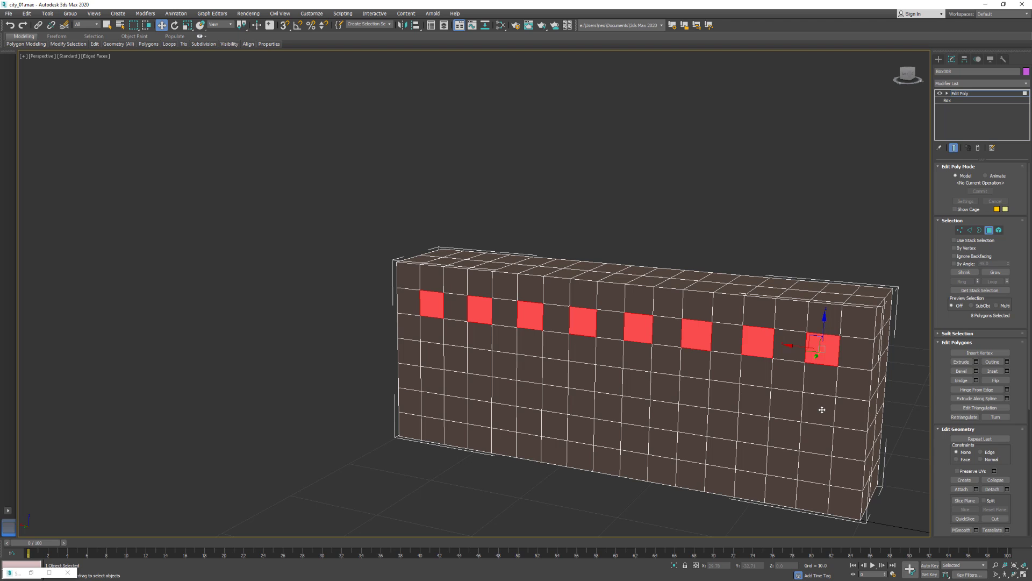
left_click(819, 408, "ctrl")
left_click(755, 399, "ctrl")
left_click(695, 399, "ctrl")
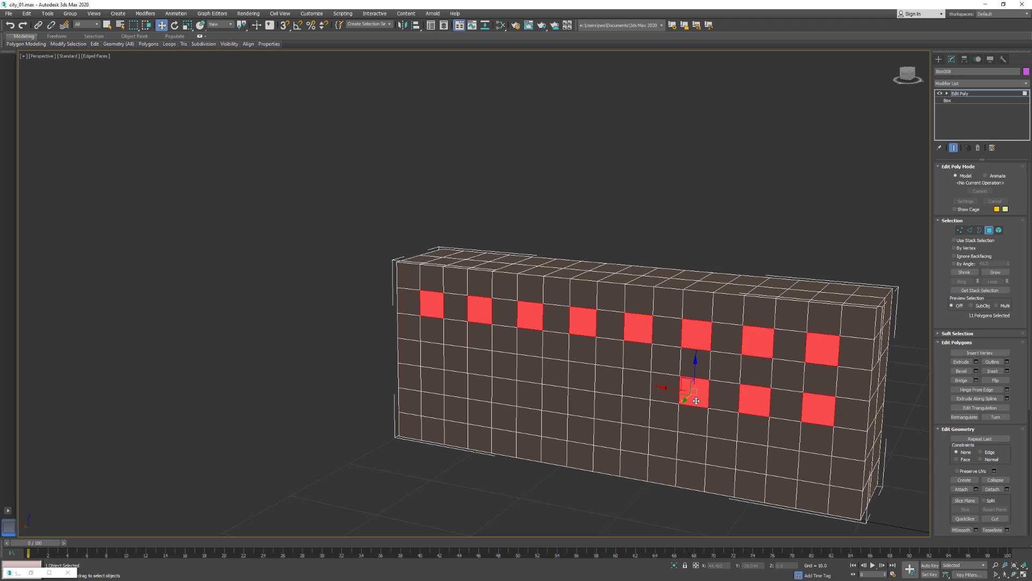
key("Delete")
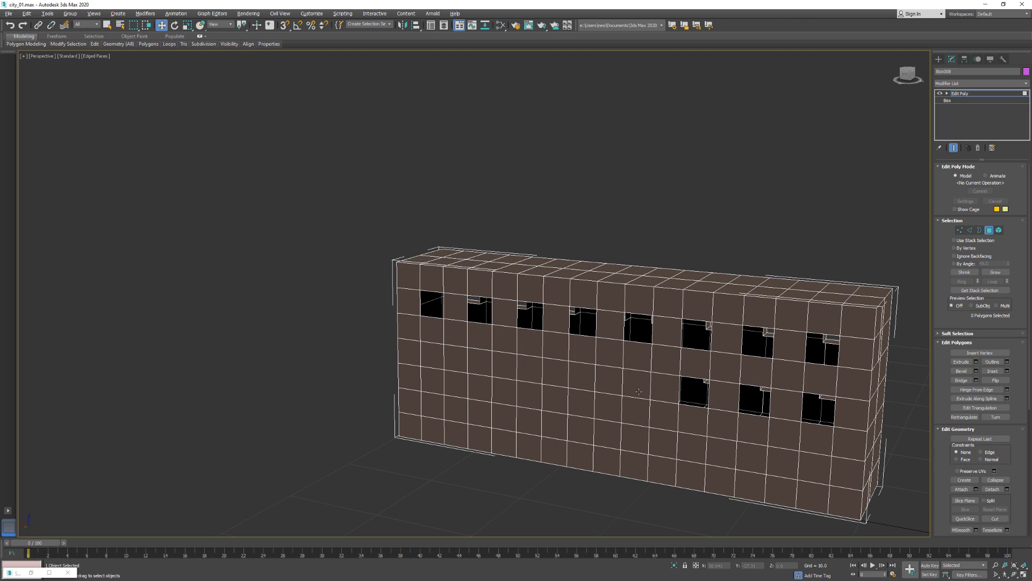
Delete the remaining middle- and bottom-row window faces to complete three rows of eight.
middle_click_drag(638, 392, 634, 382, "alt")
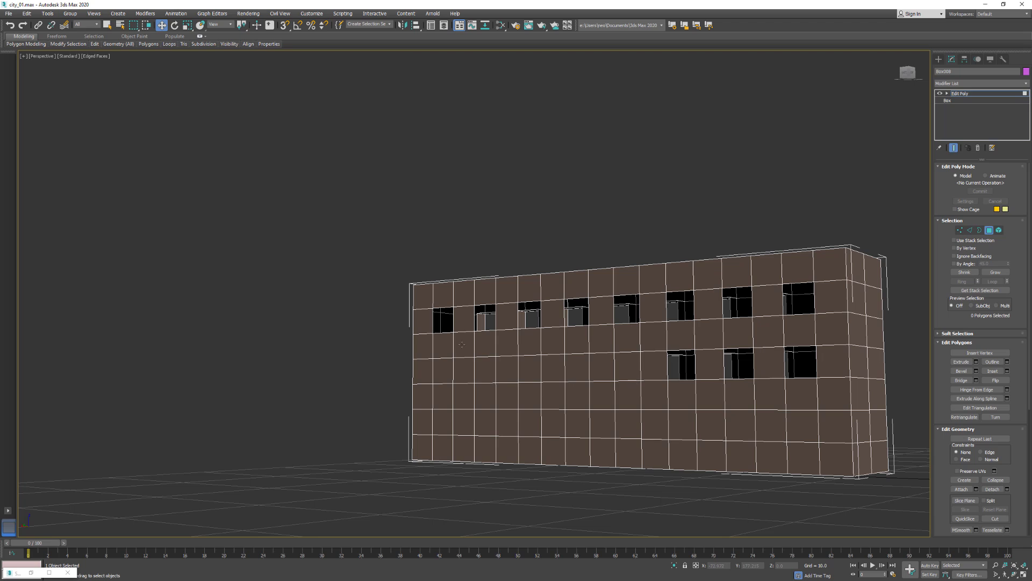
left_click(443, 372)
left_click(442, 422, "ctrl")
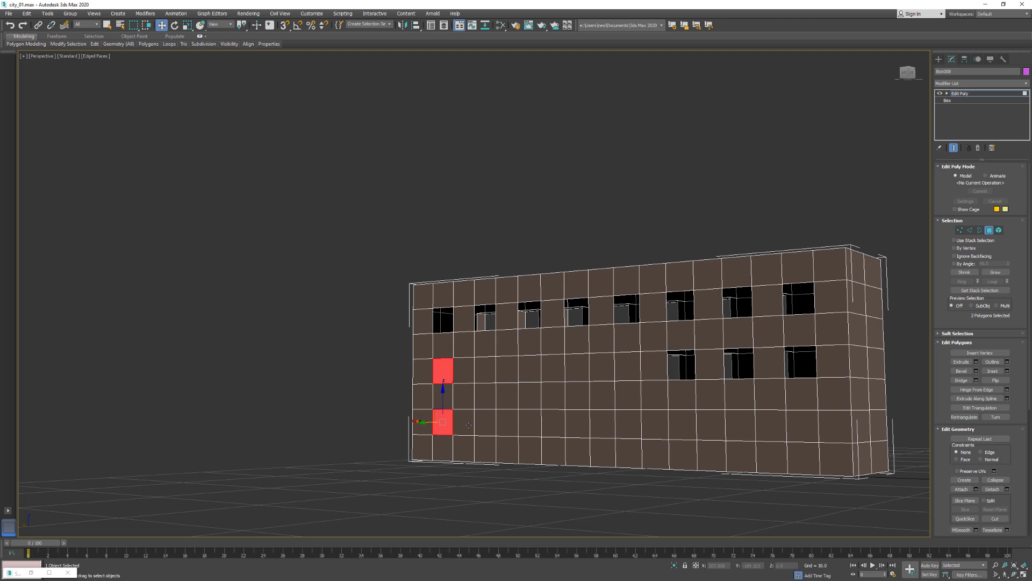
left_click(485, 422, "ctrl")
left_click(484, 372, "ctrl")
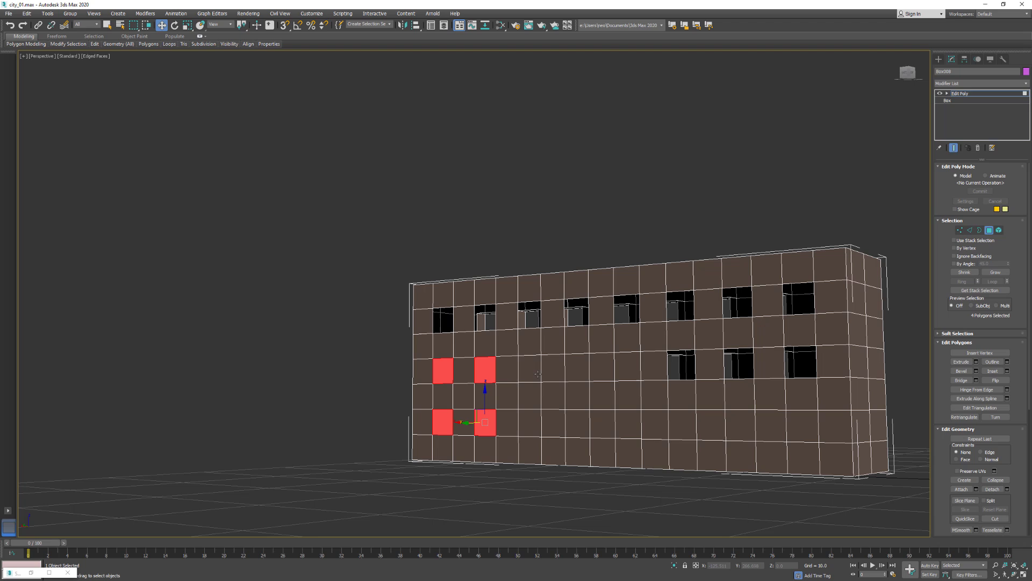
left_click(529, 369, "ctrl")
left_click(530, 423, "ctrl")
left_click(577, 422, "ctrl")
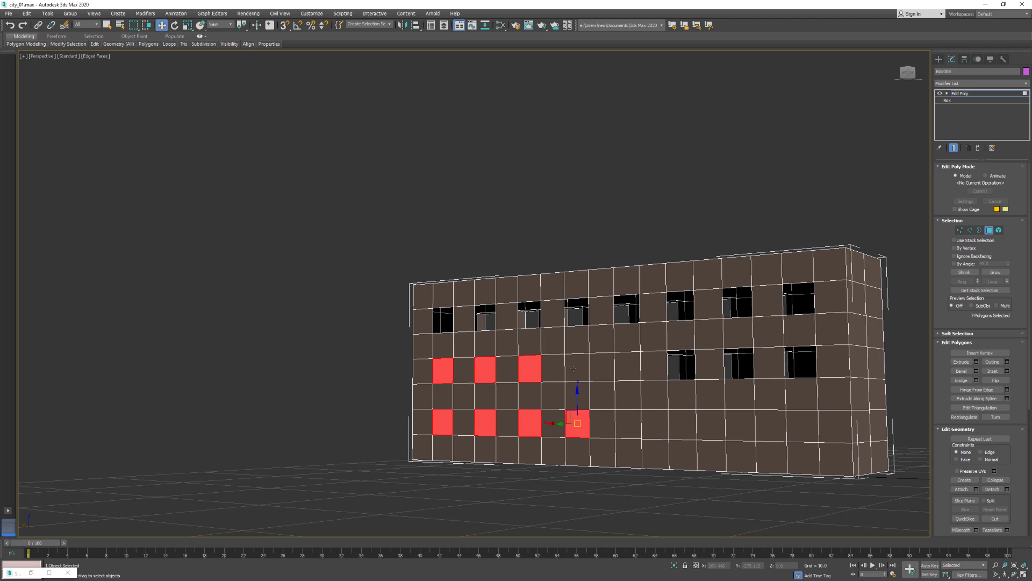
left_click(577, 367, "ctrl")
left_click(627, 366, "ctrl")
left_click(629, 424, "ctrl")
left_click(682, 424, "ctrl")
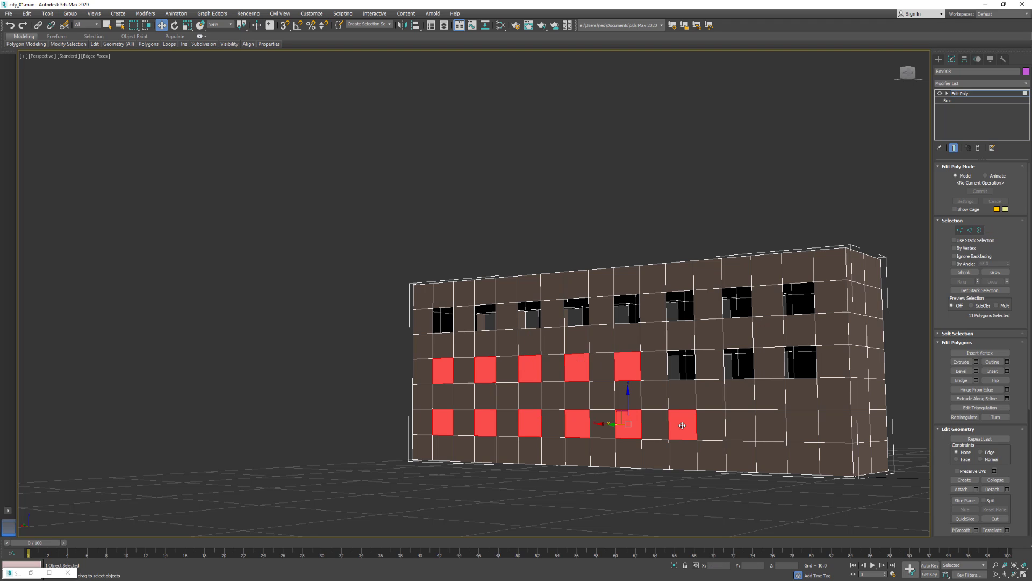
left_click(740, 425, "ctrl")
left_click(806, 435, "ctrl")
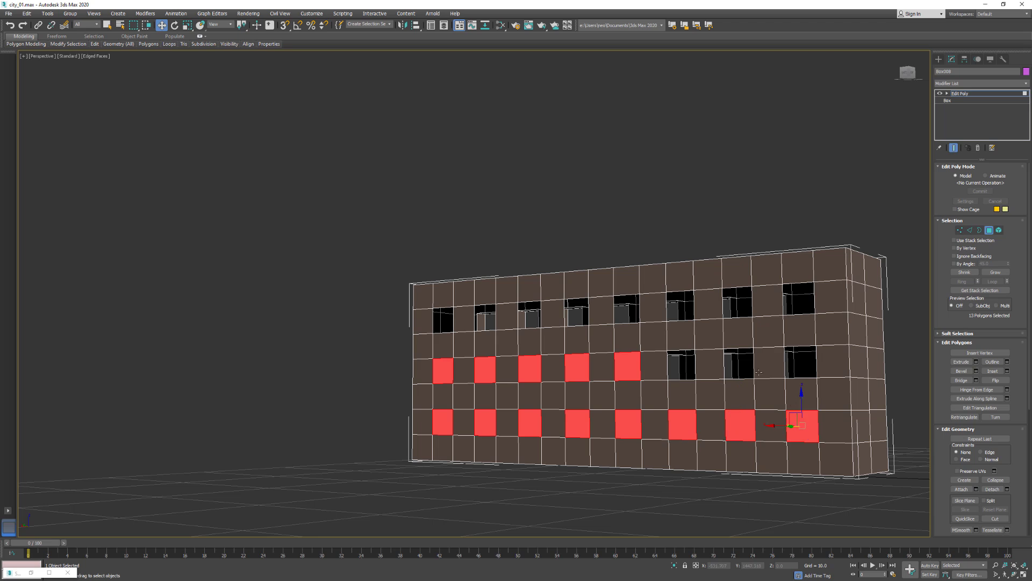
key("Delete")
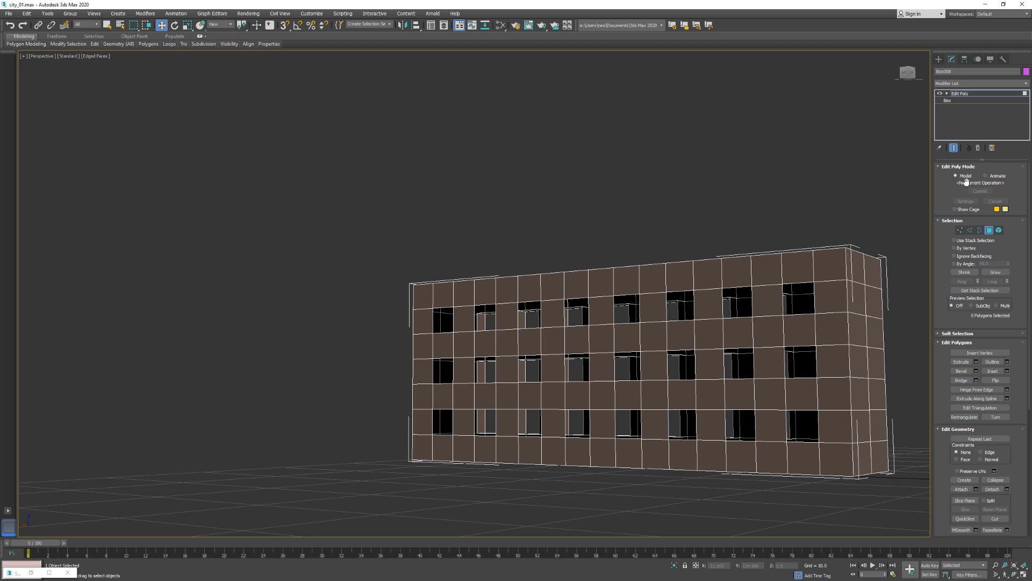
At Border level with By Vertex, select the top-row window-hole borders.
left_click(980, 230)
key("ctrl+a")
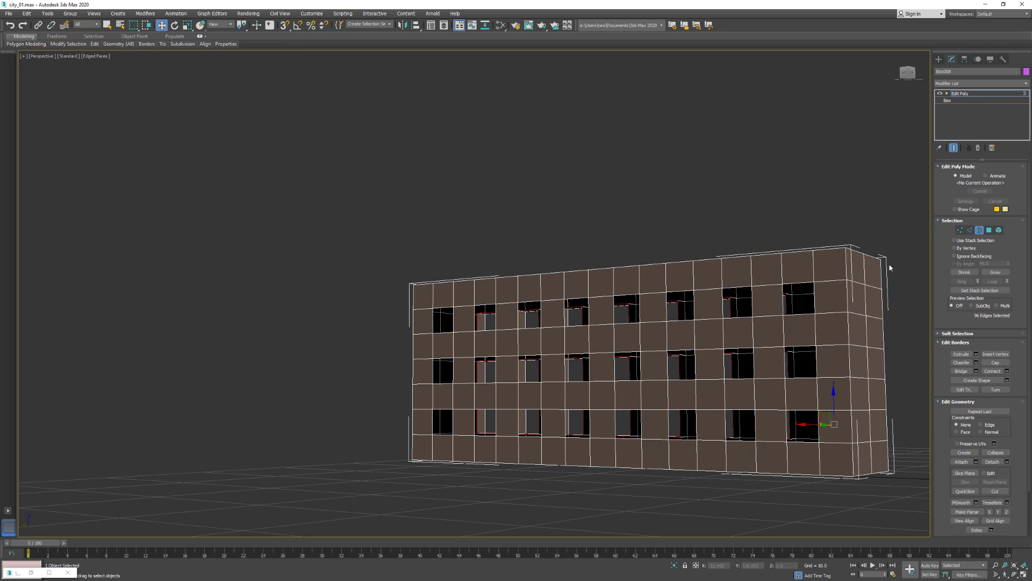
left_click(822, 302)
left_click(954, 247)
left_click(782, 314)
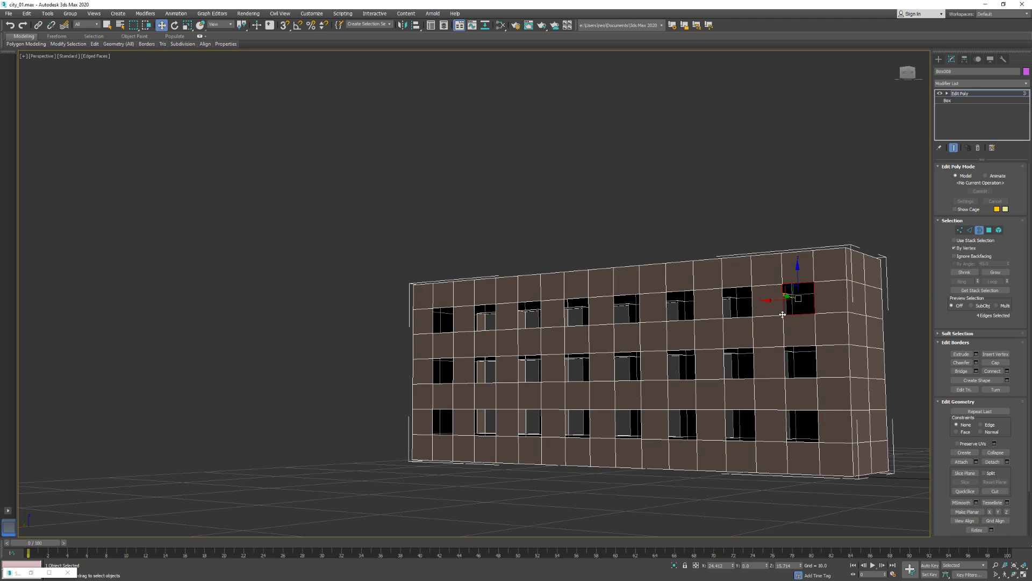
left_click(722, 318, "ctrl")
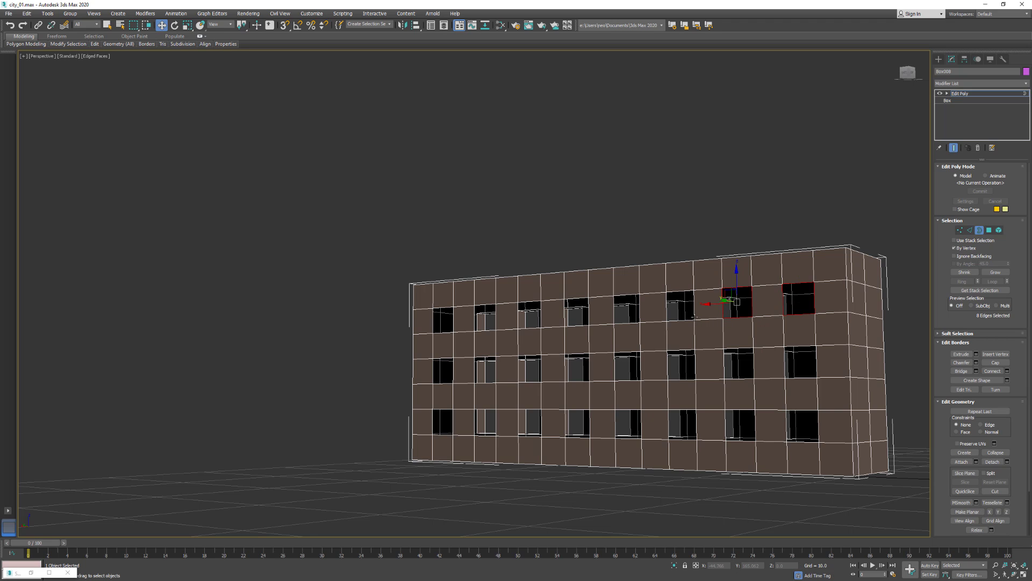
left_click(696, 317, "ctrl")
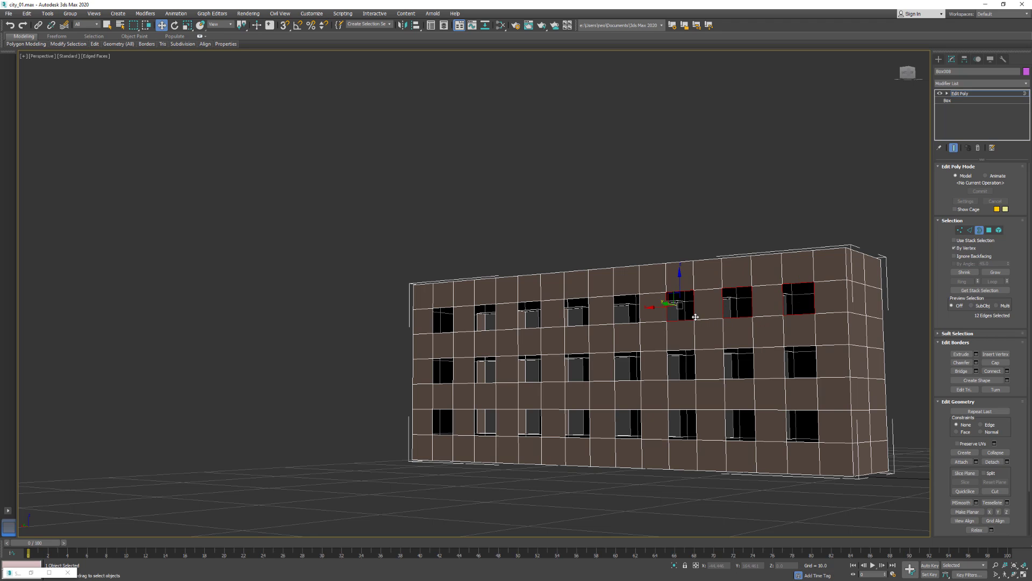
left_click(587, 327, "ctrl")
left_click(542, 326, "ctrl")
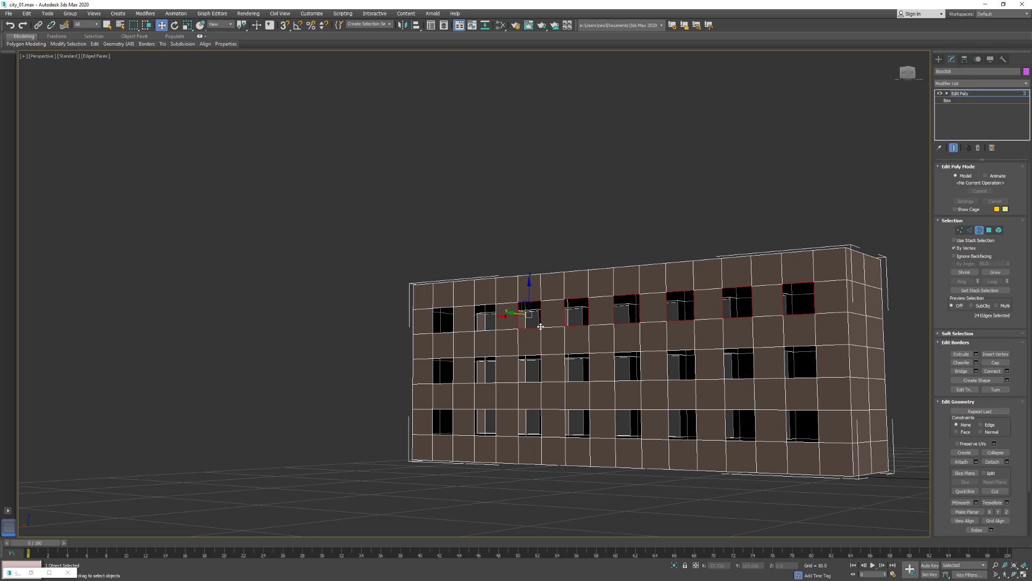
left_click(452, 331, "ctrl")
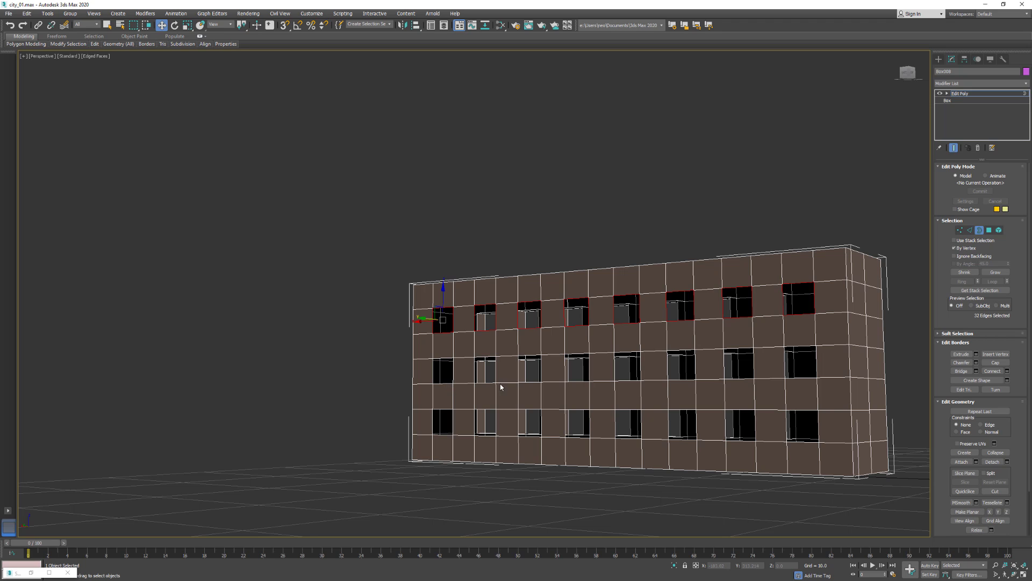
left_click(955, 248)
Add the middle and bottom window borders of the first three columns.
left_click(438, 382, "ctrl")
left_click(431, 423, "ctrl")
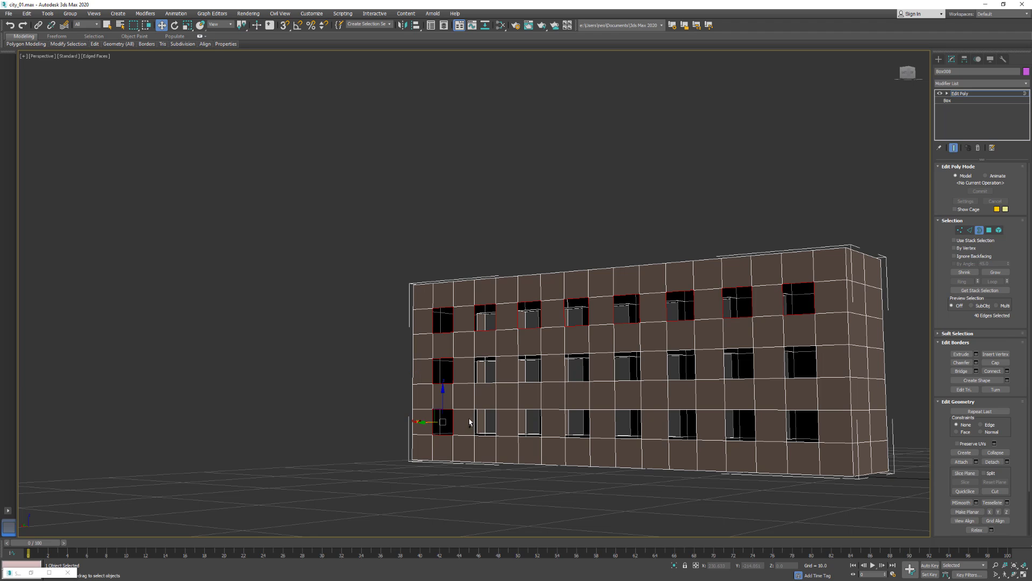
scroll(473, 408, "up", 5)
left_click(466, 368, "ctrl")
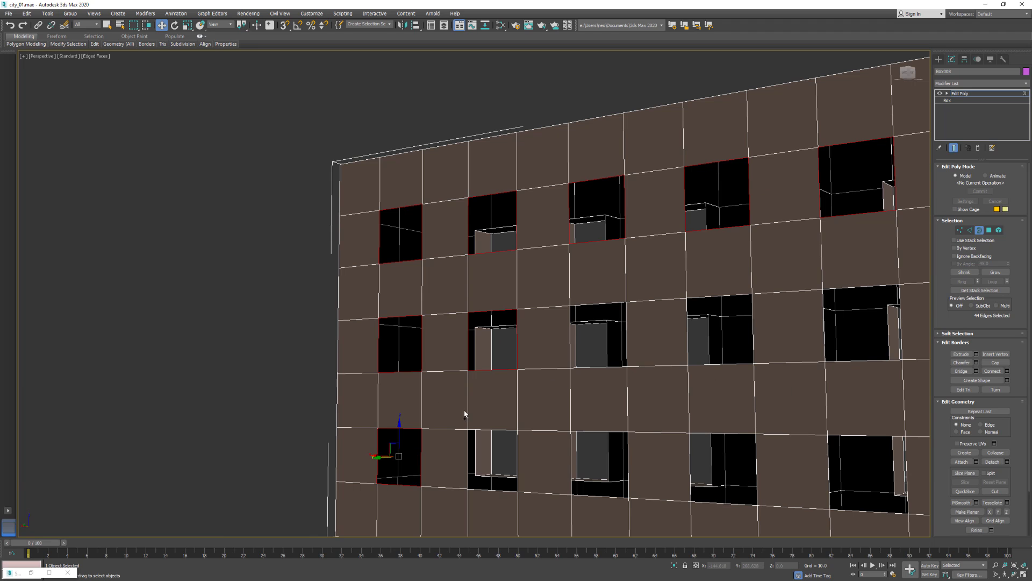
left_click(467, 456, "ctrl")
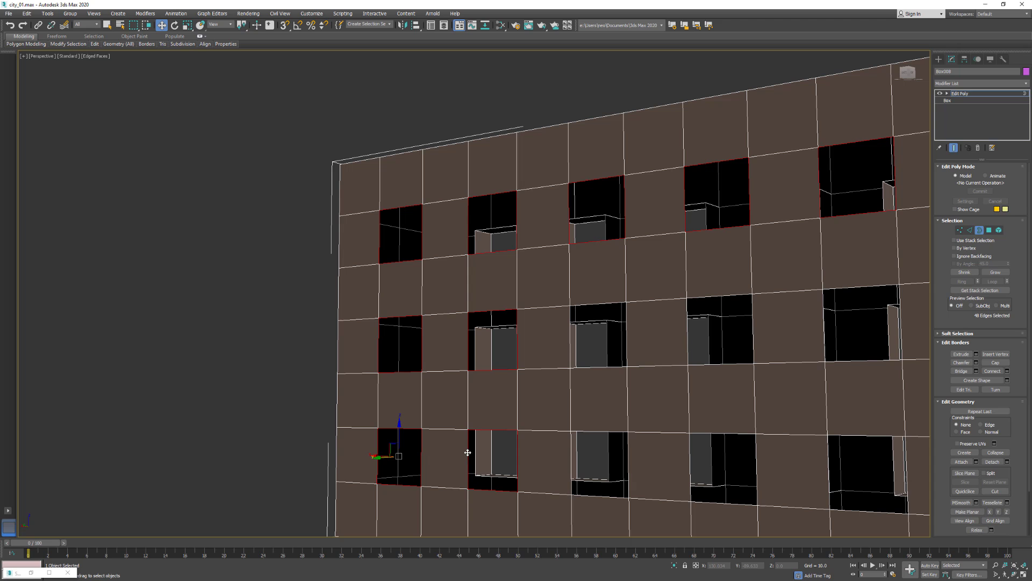
left_click(571, 447, "ctrl")
left_click(573, 362, "ctrl")
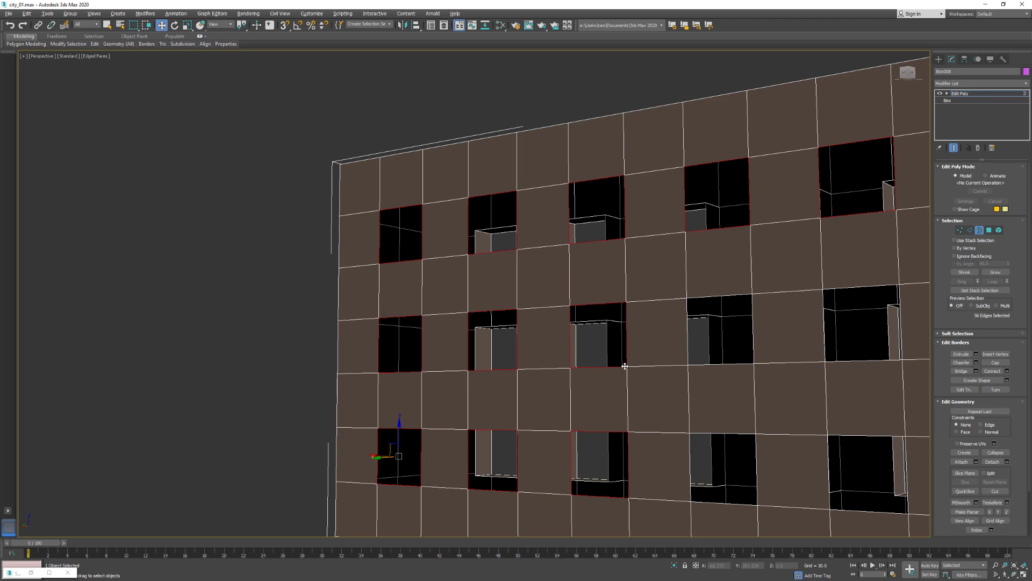
scroll(625, 365, "down", 3)
middle_click_drag(611, 385, 631, 373, "alt")
scroll(666, 397, "down", 4)
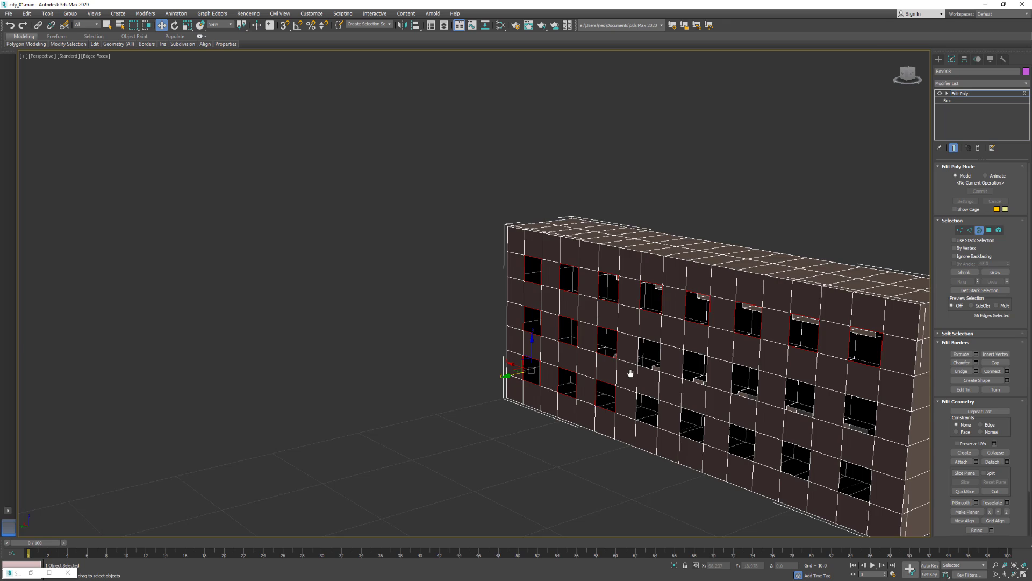
scroll(631, 372, "up", 5)
Add the remaining middle- and bottom-row window borders, reaching all 96 edges.
left_click(631, 396, "ctrl")
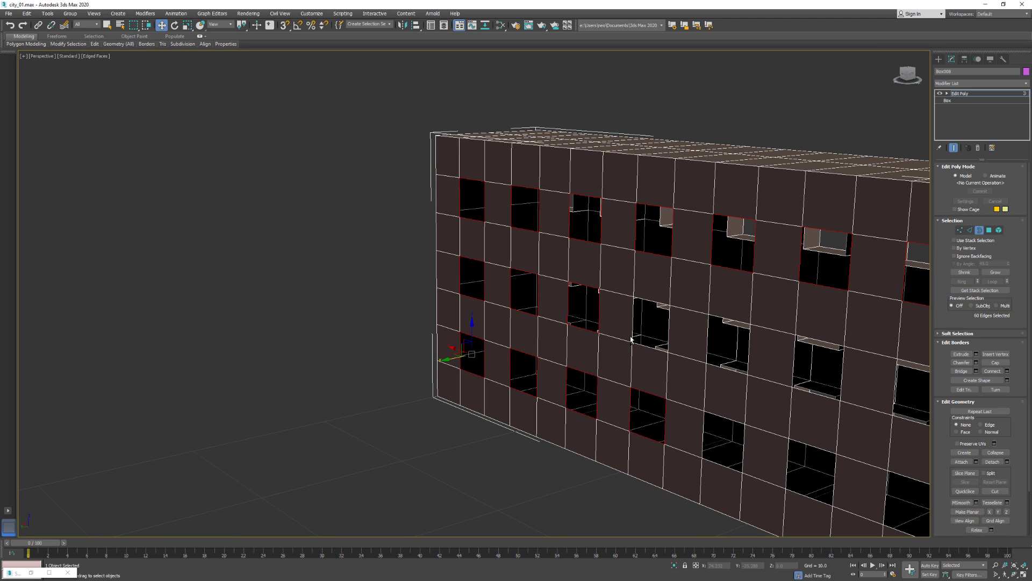
left_click(633, 337, "ctrl")
left_click(748, 356, "ctrl")
left_click(747, 442, "ctrl")
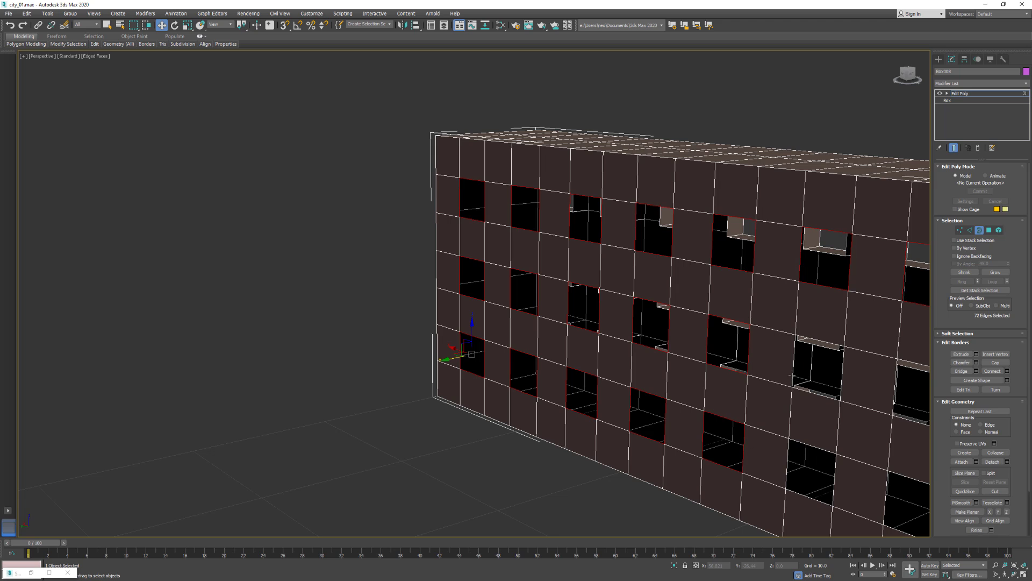
left_click(793, 375, "ctrl")
left_click(789, 449, "ctrl")
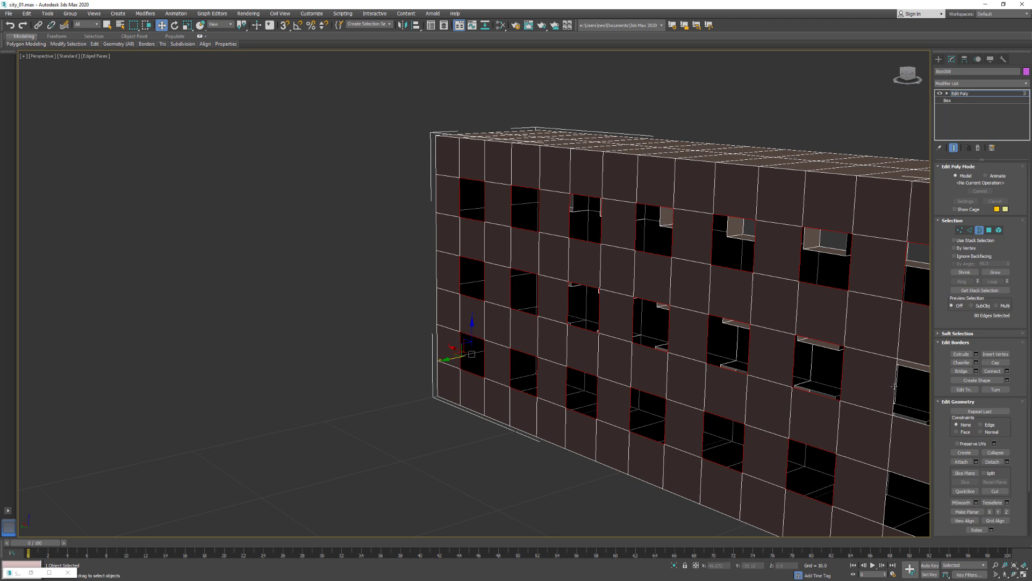
left_click(895, 386, "ctrl")
scroll(855, 364, "down", 2)
middle_click_drag(855, 364, 730, 336)
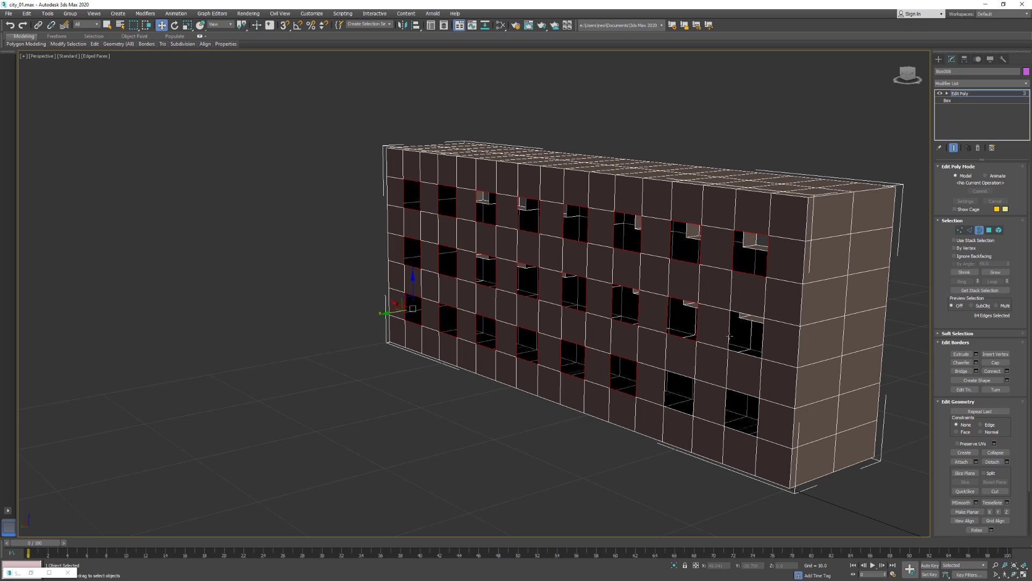
left_click(729, 336, "ctrl")
left_click(724, 392, "ctrl")
left_click(697, 379, "ctrl")
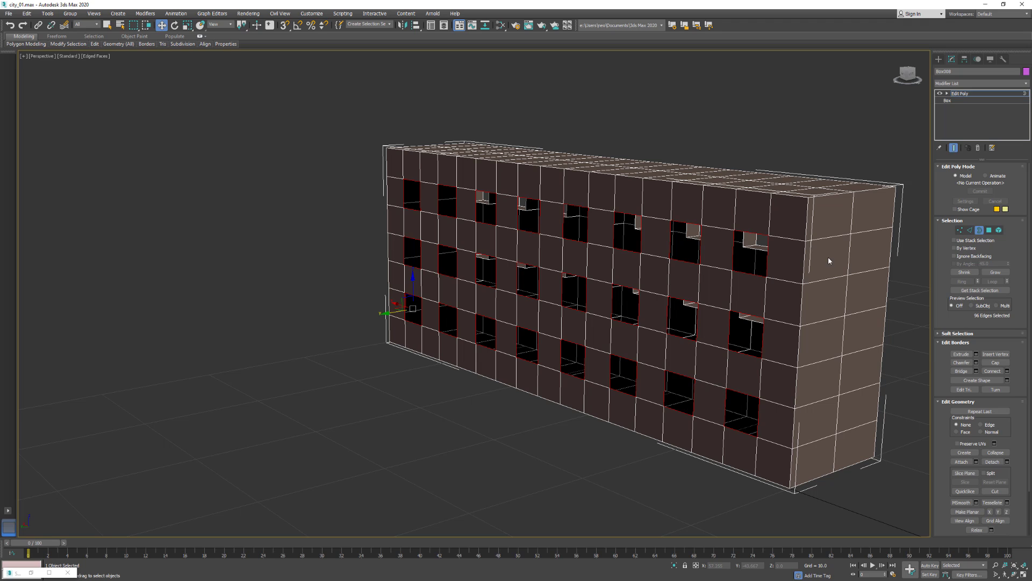
Extrude the 24 selected window borders inward with the Extrude caddy and confirm.
left_click(976, 353)
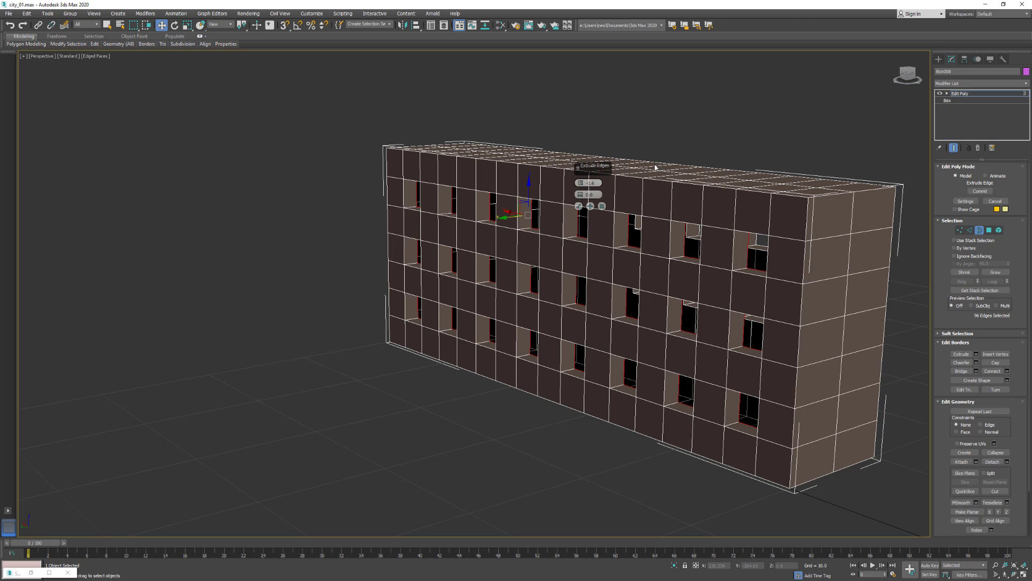
left_click(814, 158)
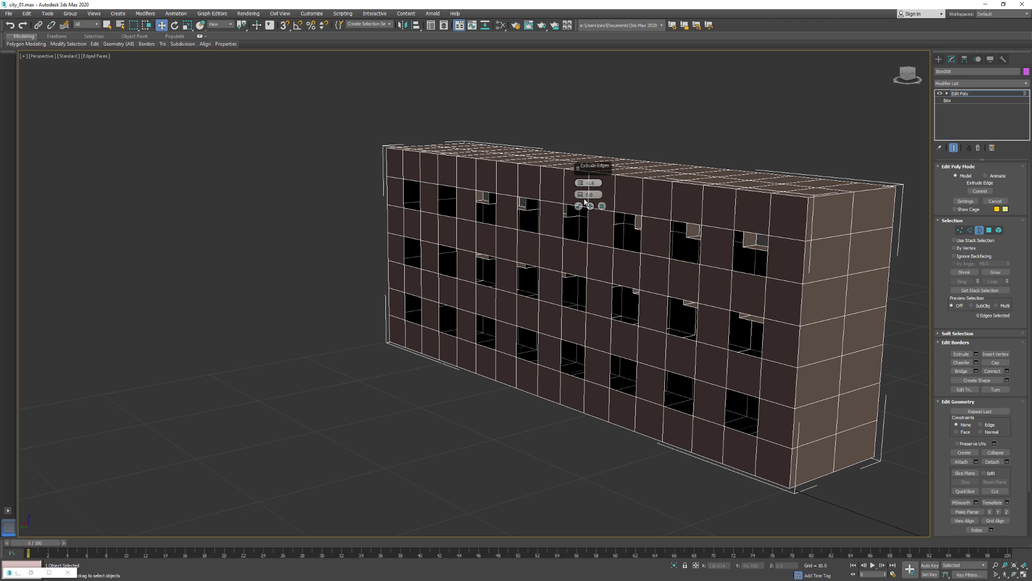
key("ctrl+z")
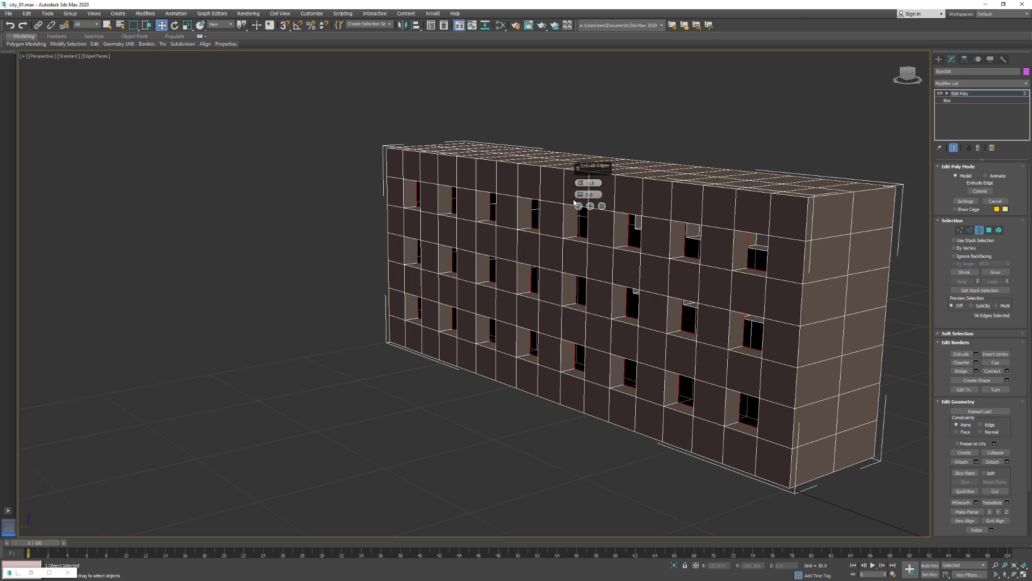
left_click(579, 206)
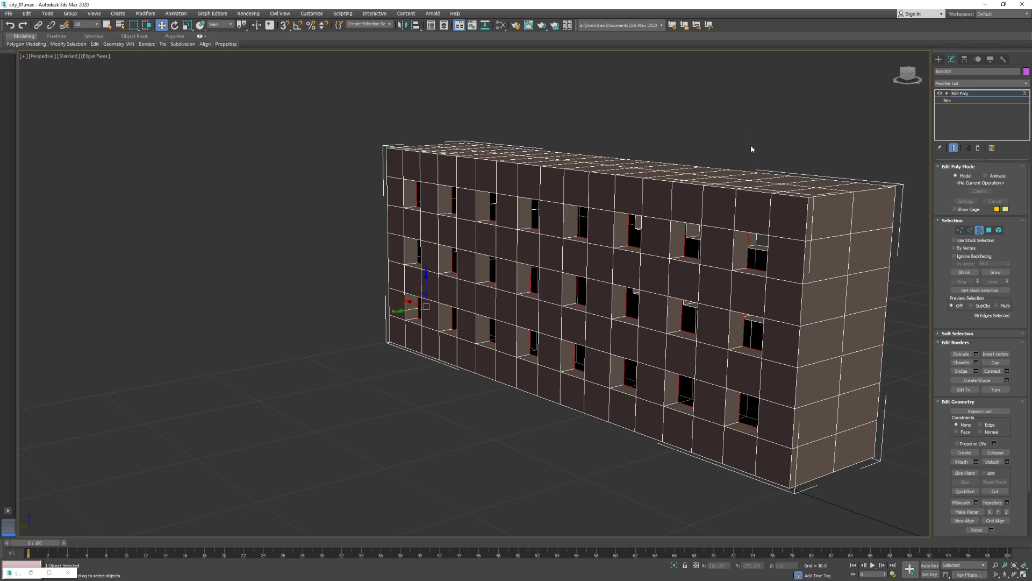
Render the Camera001 view with nothing selected, then close the rendered frame.
key("c")
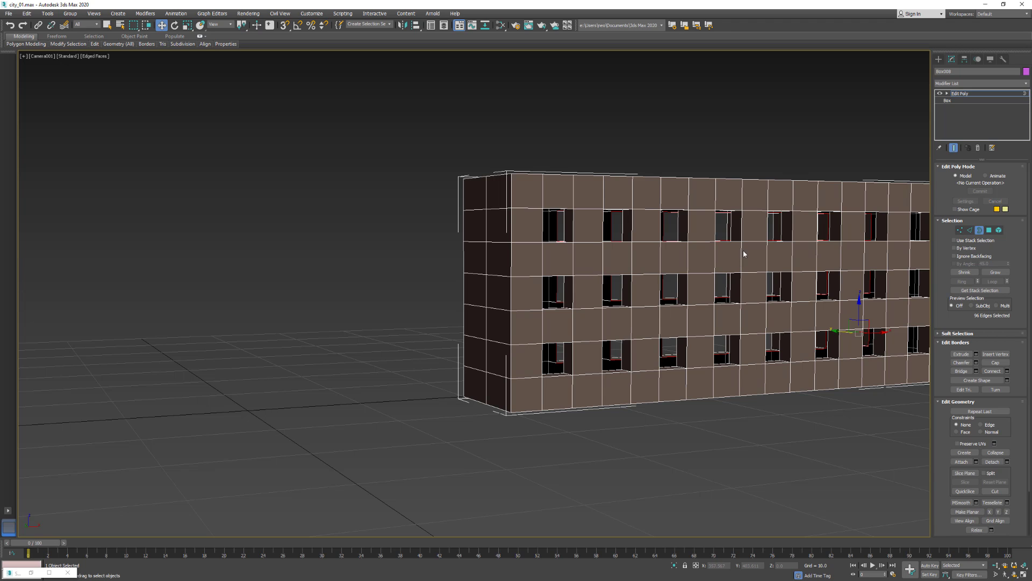
left_click(764, 150)
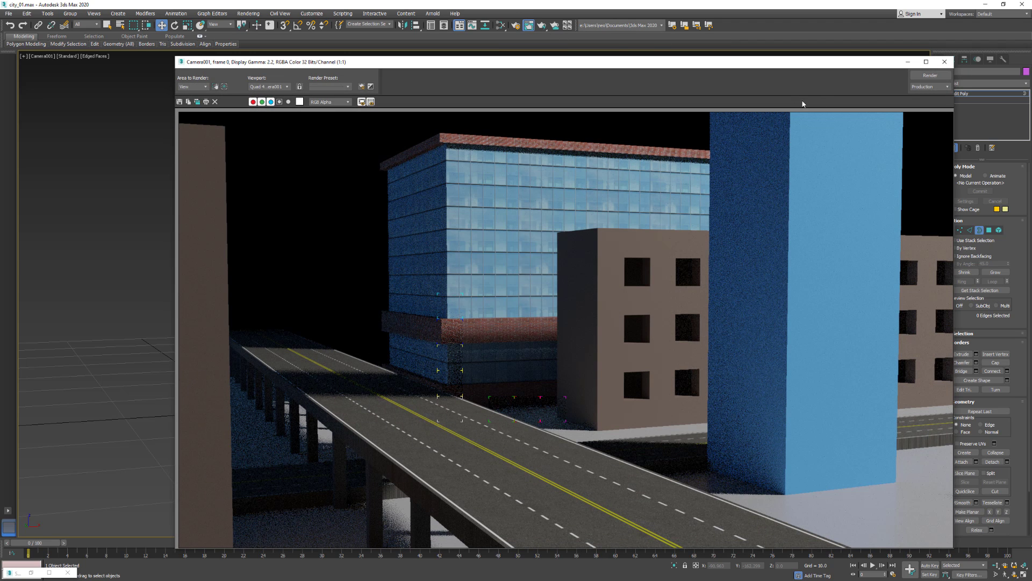
left_click(930, 76)
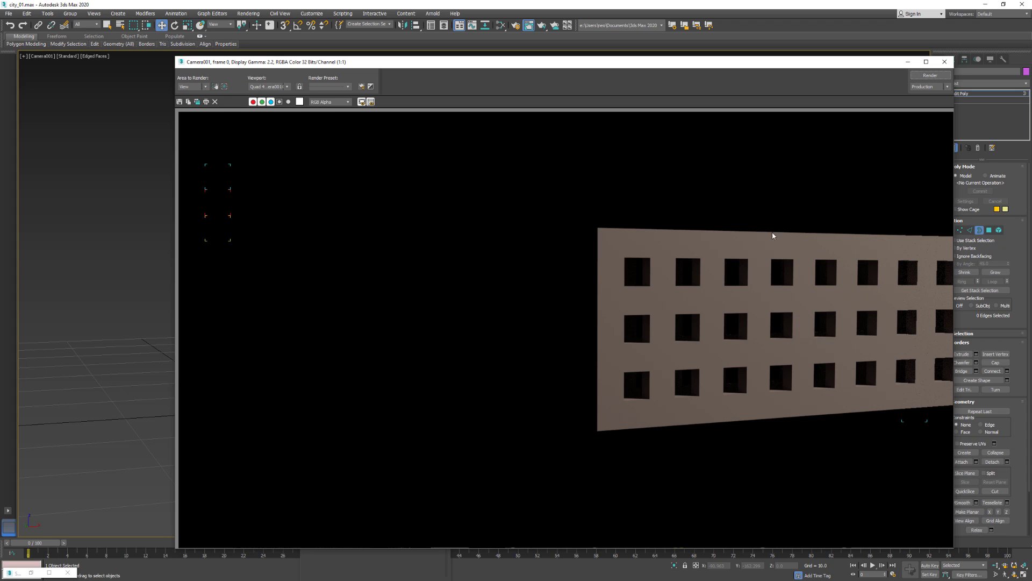
left_click(945, 61)
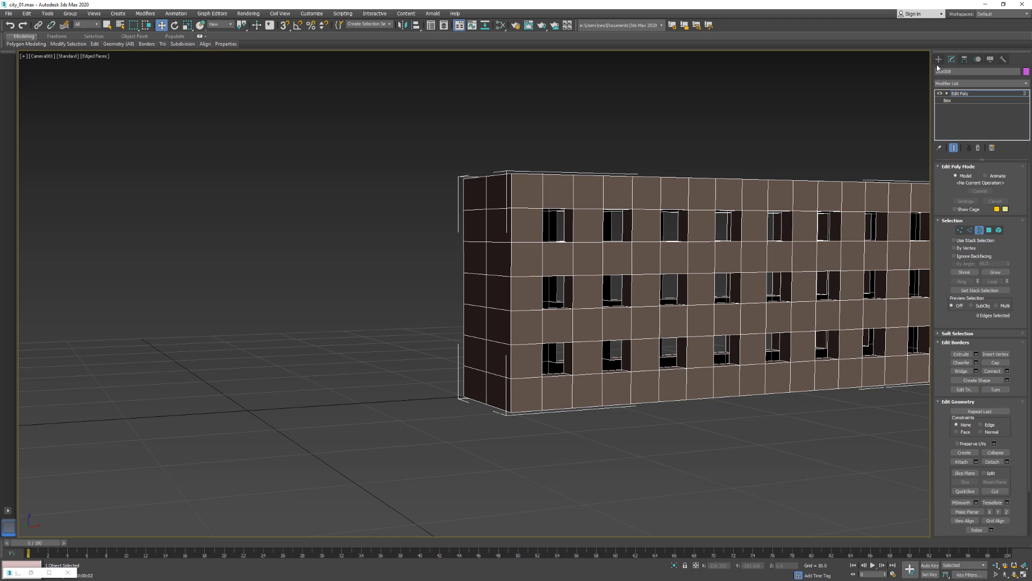
Switch the viewport to a zoomed-in wireframe Top view.
left_click(939, 62)
key("t")
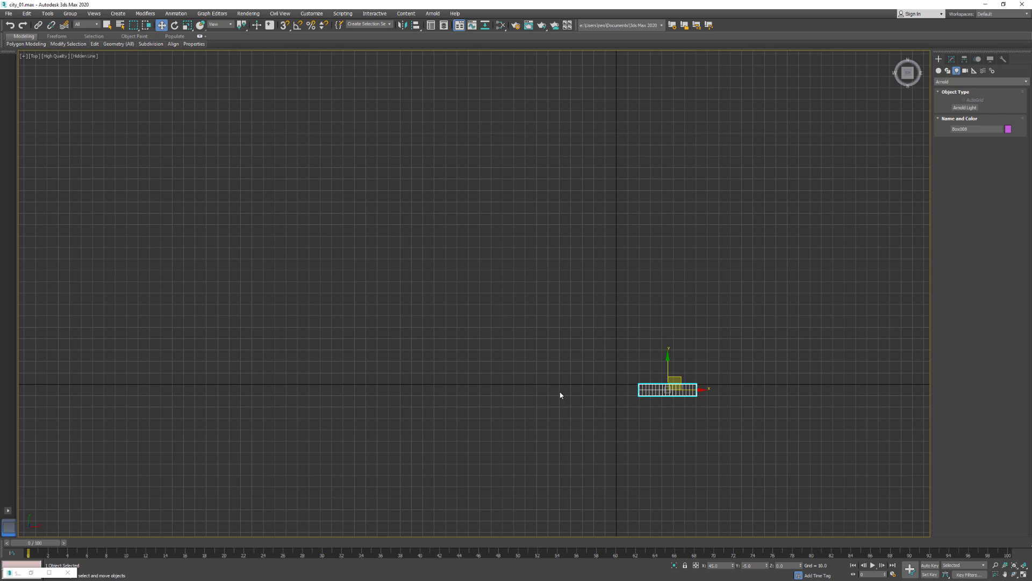
scroll(694, 404, "up", 4)
key("F3")
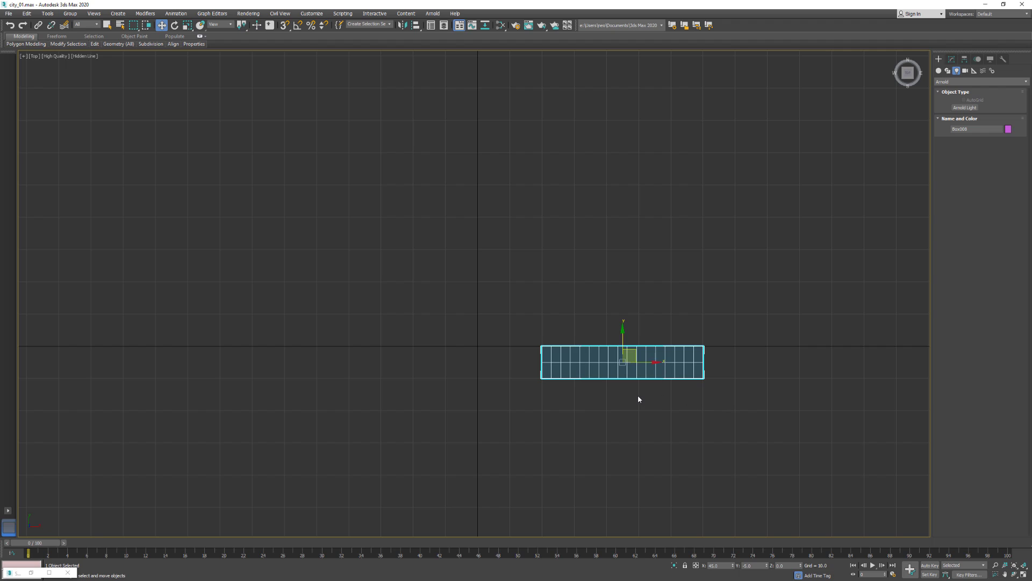
scroll(637, 395, "up", 4)
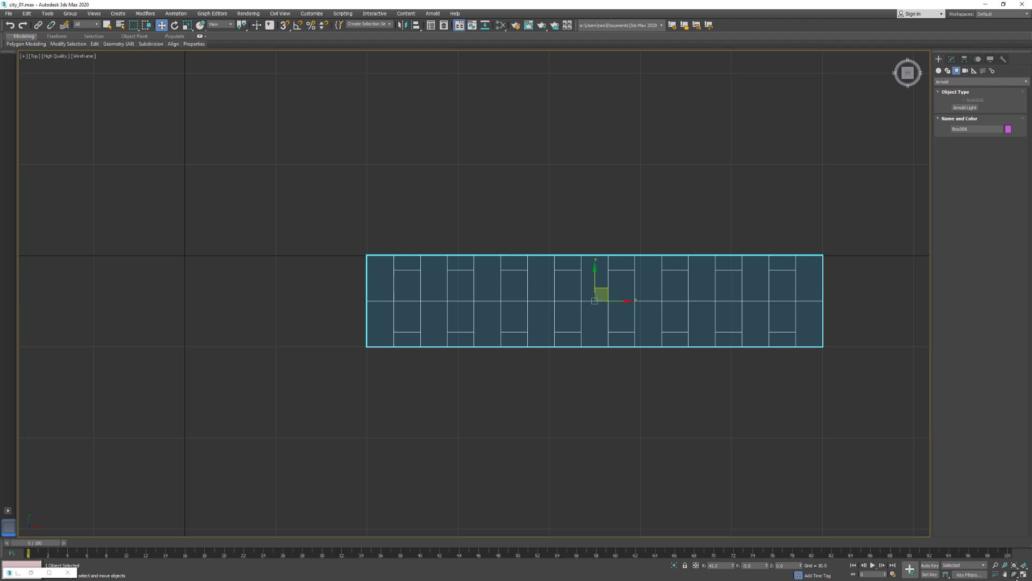
Restore the four-view layout, turn Camera001 into a Perspective close-up, and start a Box.
left_click(1024, 574)
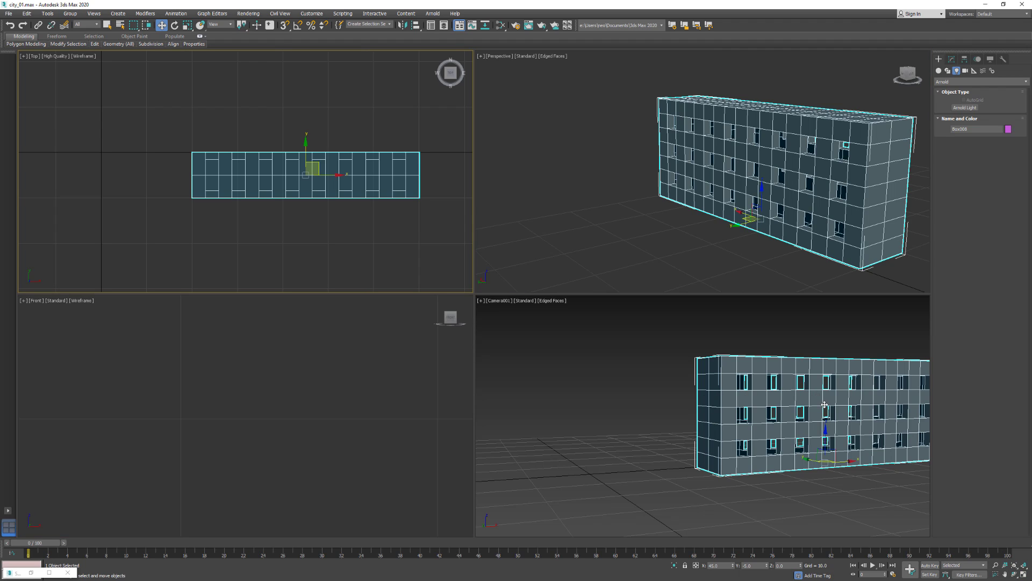
key("p")
scroll(796, 414, "up", 10)
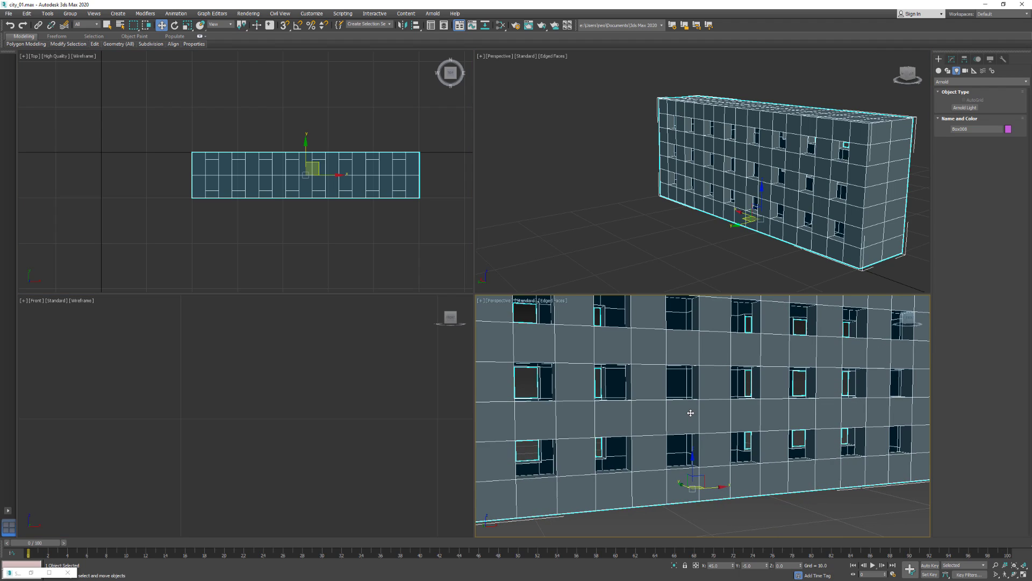
scroll(691, 412, "down", 4)
scroll(295, 196, "up", 4)
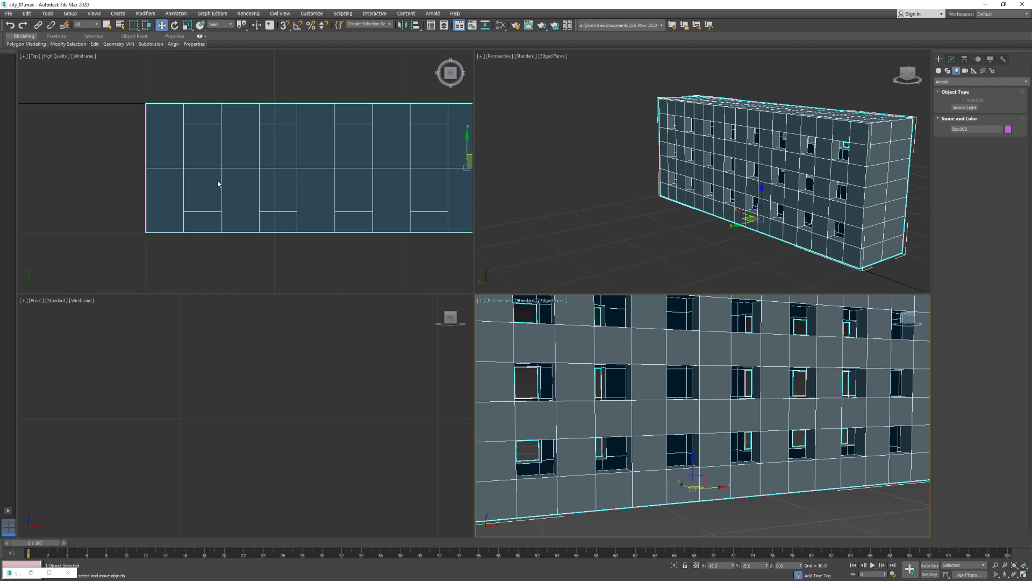
scroll(219, 180, "down", 3)
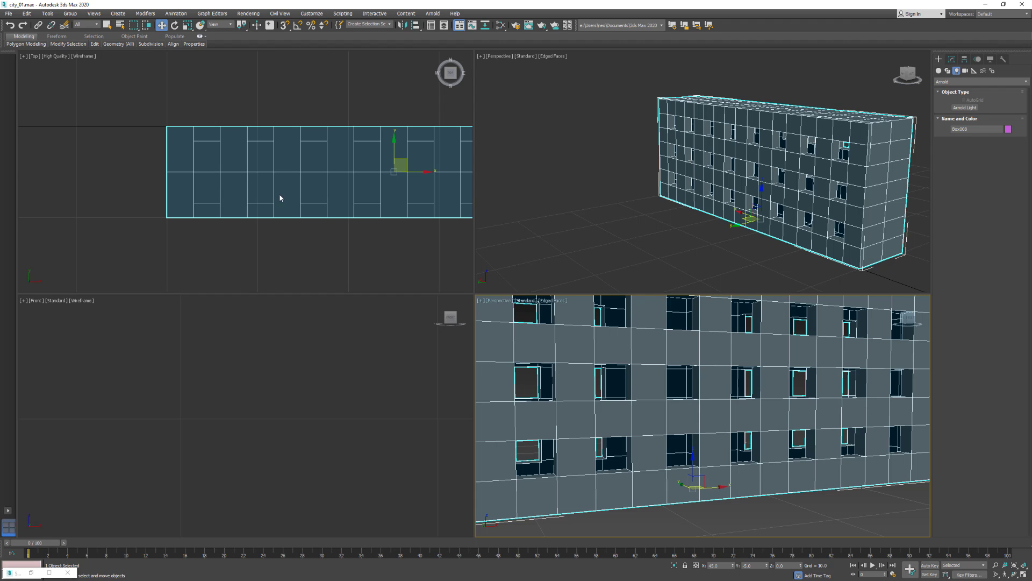
left_click(938, 70)
left_click(964, 108)
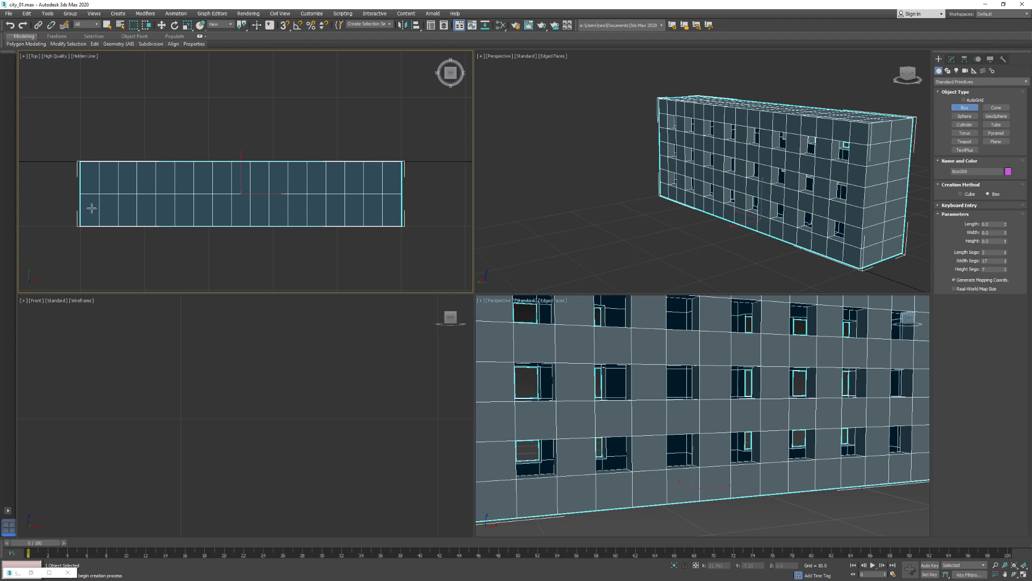
Turn off Wireframe Override in the Top view and return it to Wireframe display.
key("F3")
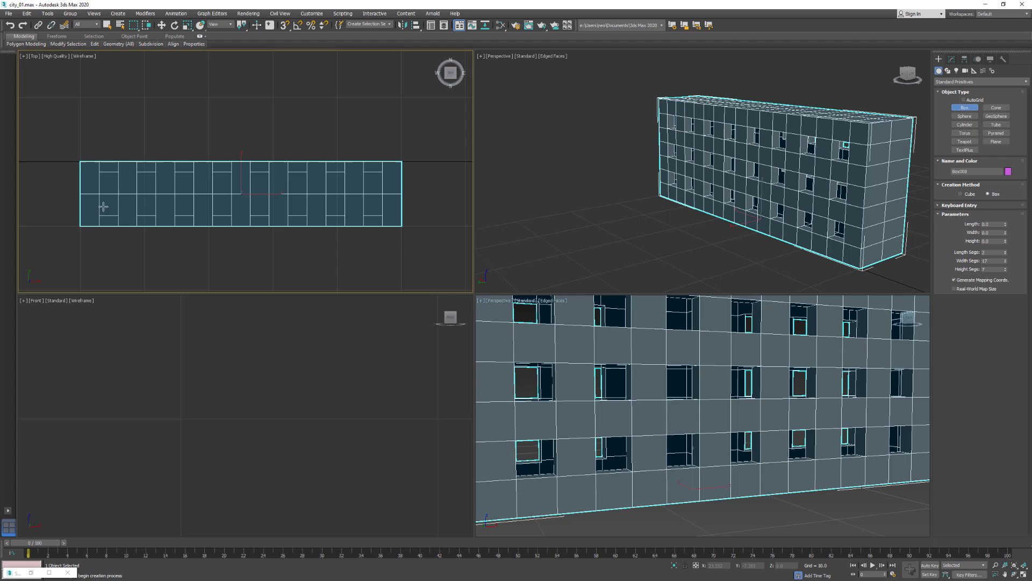
left_click(56, 56)
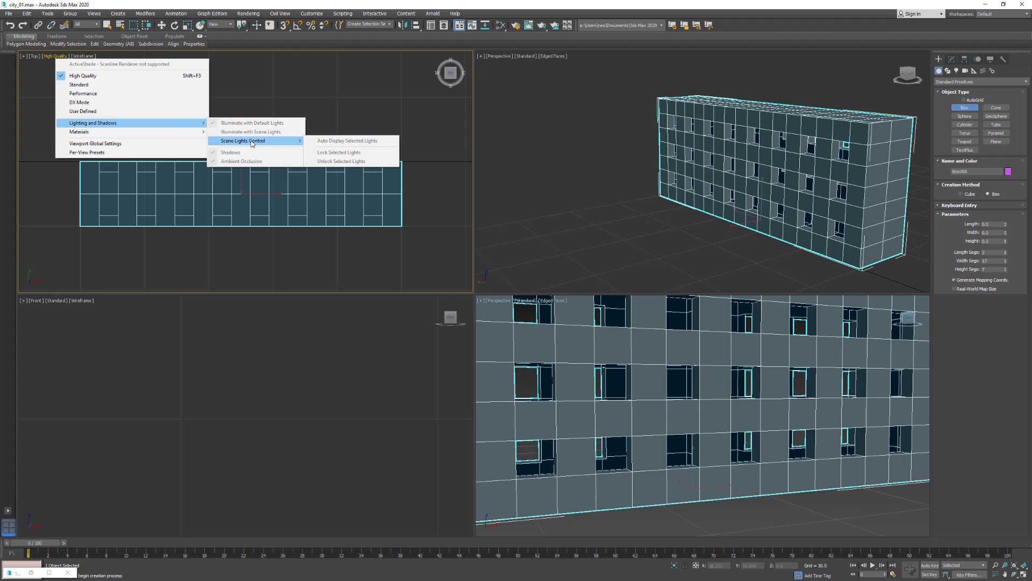
left_click(83, 56)
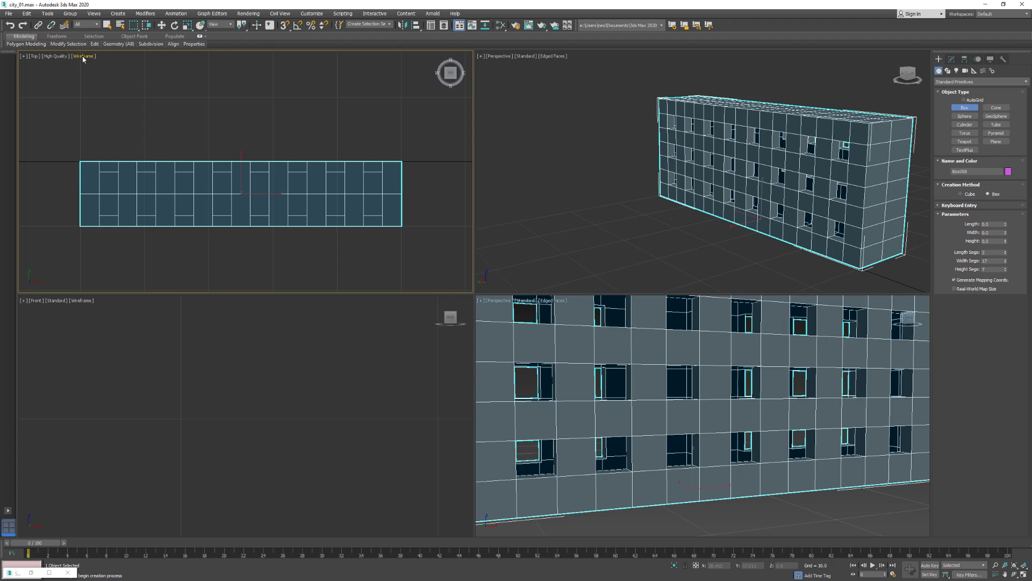
left_click(83, 56)
left_click(110, 138)
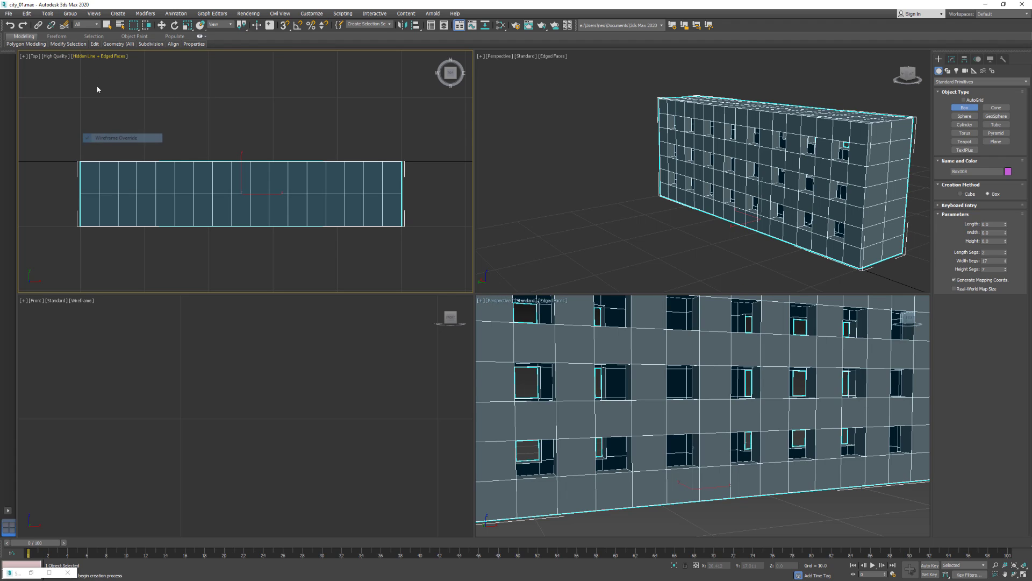
left_click(104, 56)
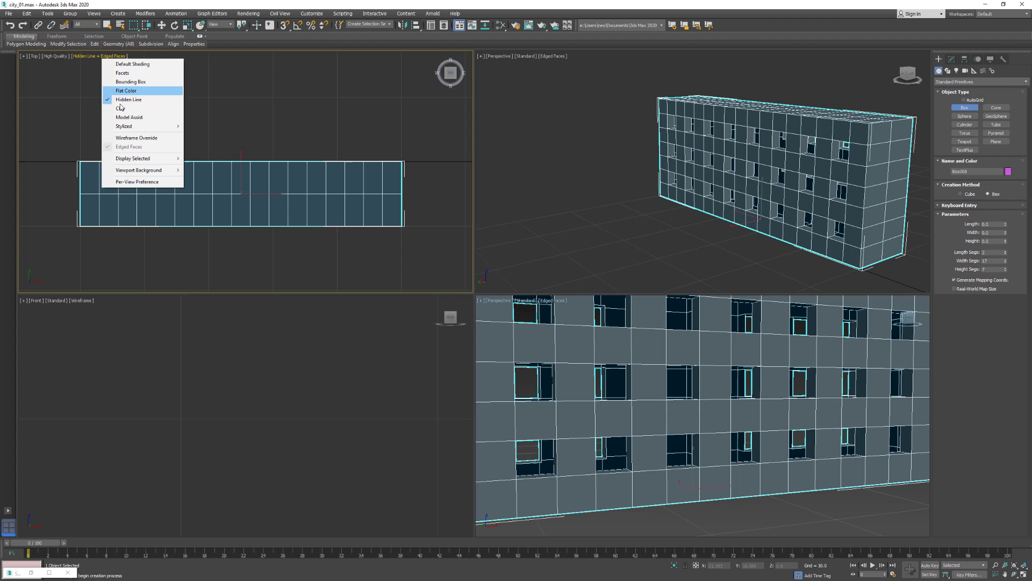
left_click(222, 121)
key("F3")
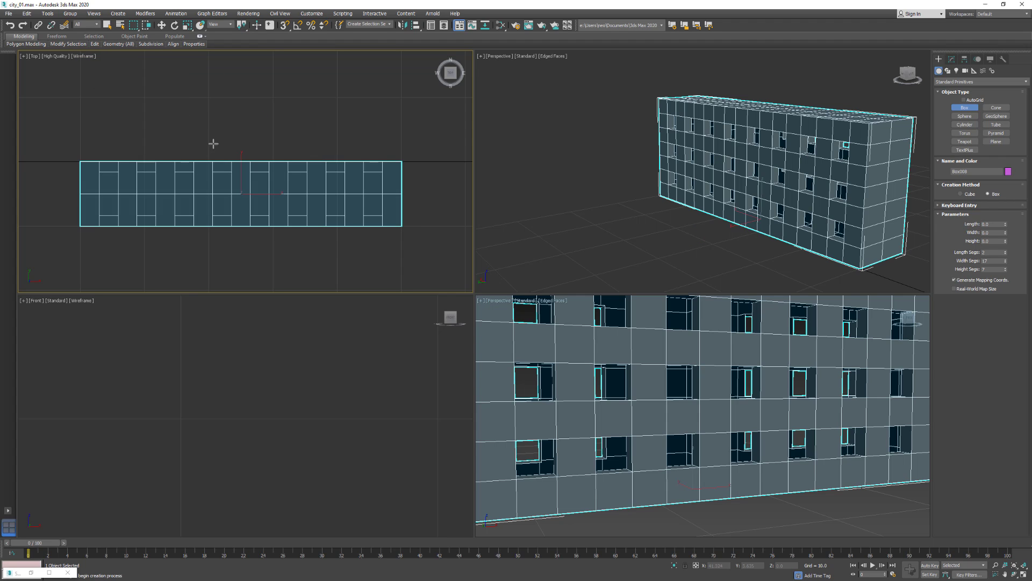
Check the Top view's Display Selected options and close the menu unchanged.
scroll(96, 176, "up", 2)
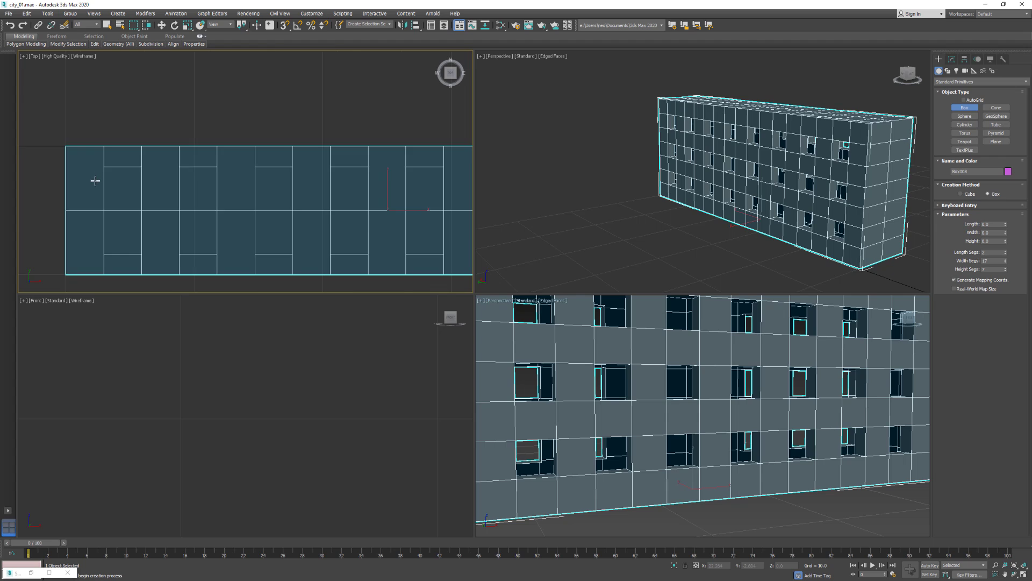
scroll(97, 176, "down", 2)
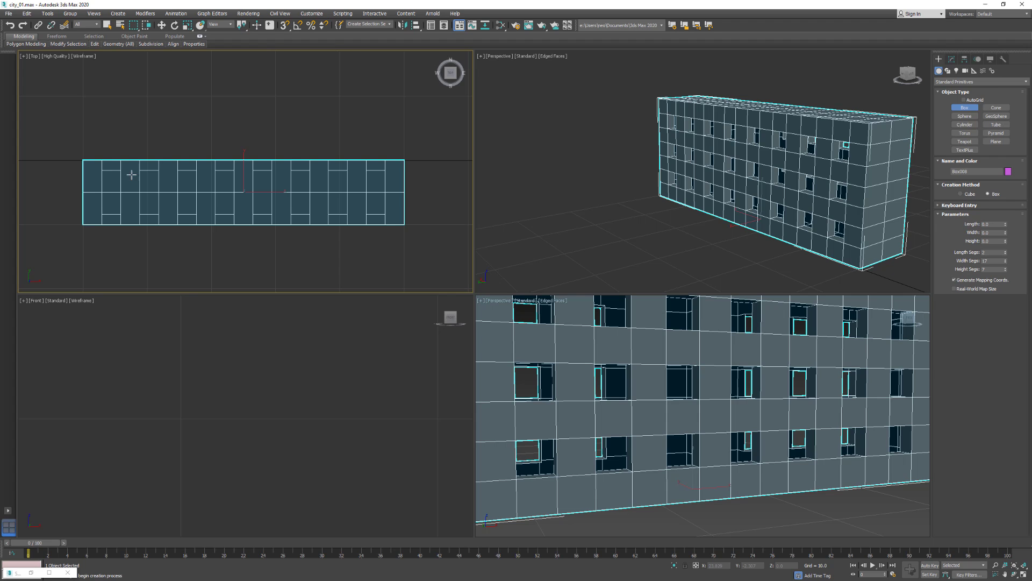
left_click(83, 57)
mouse_move(129, 158)
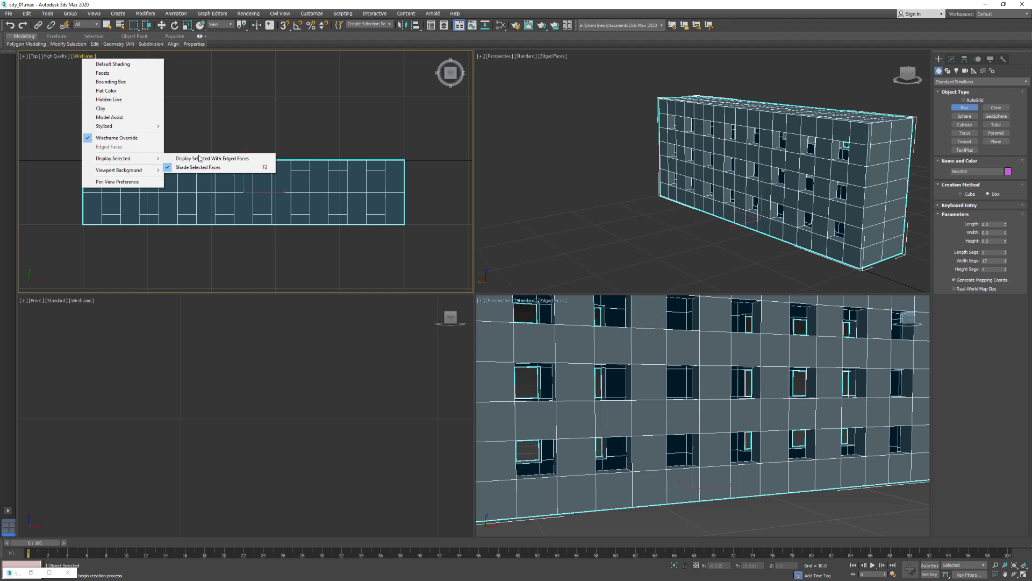
left_click(234, 114)
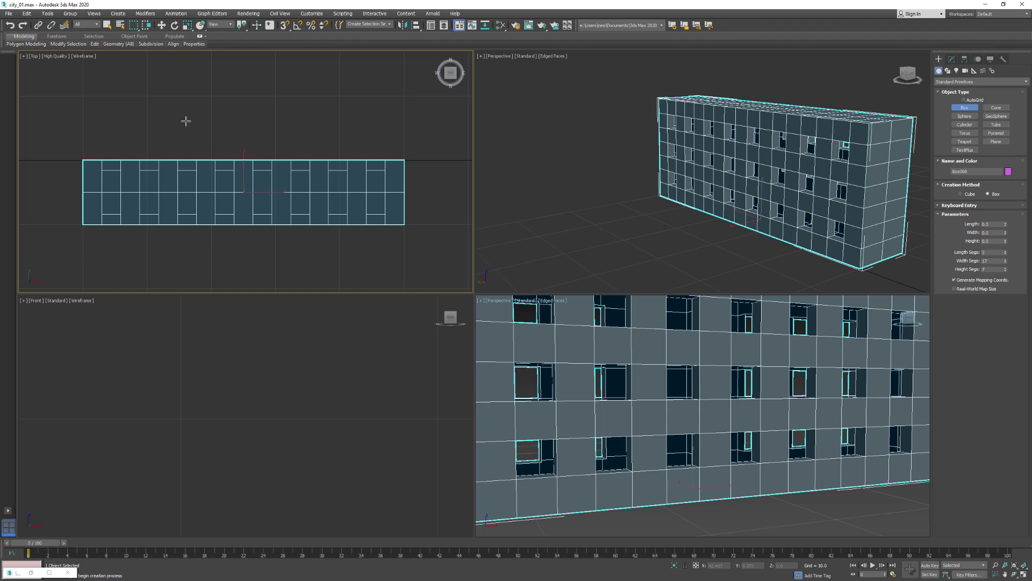
Turn off Shade Selected Faces and draw a new box over the building in the Top view.
key("F2")
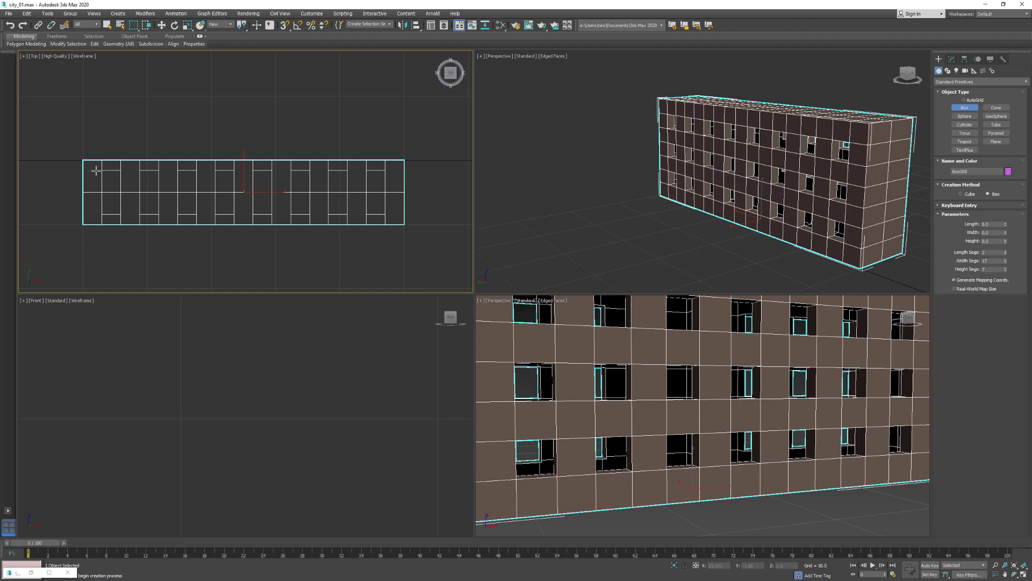
scroll(95, 170, "up", 2)
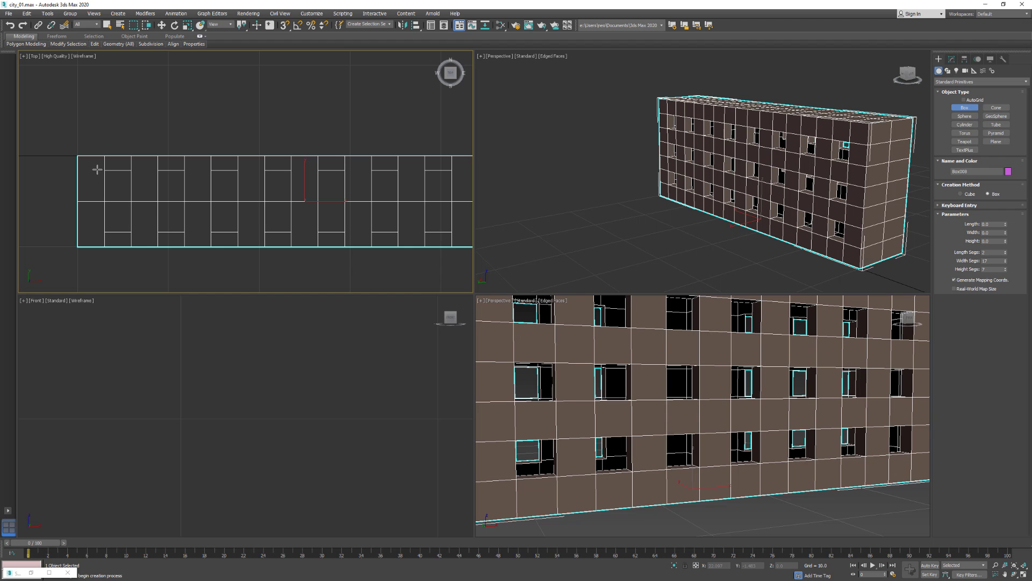
left_click_drag(96, 170, 462, 232)
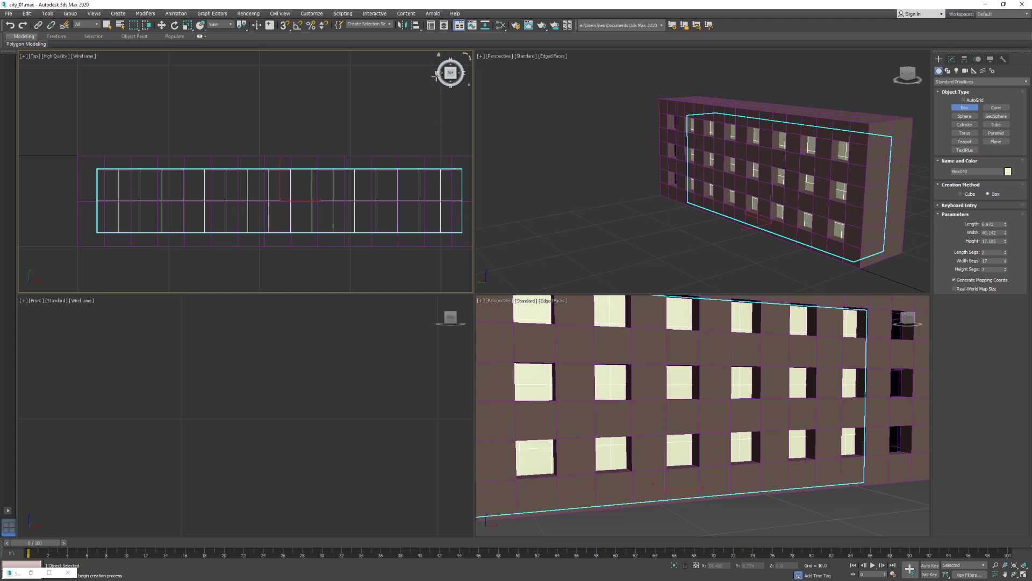
scroll(440, 110, "down", 2)
middle_click_drag(408, 118, 314, 144)
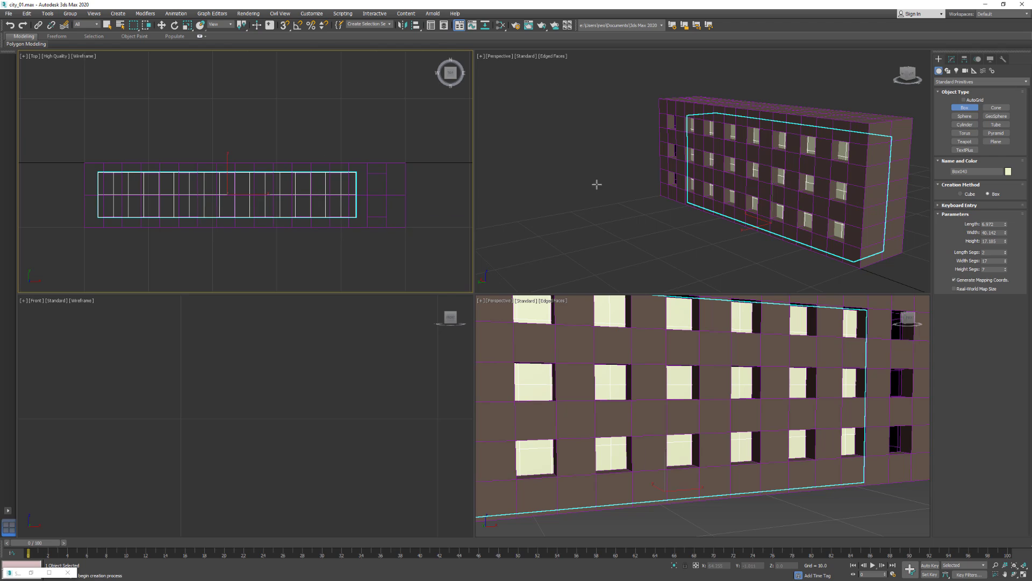
Set Box043's Length, Width and Height Segs to 1.
left_click(952, 59)
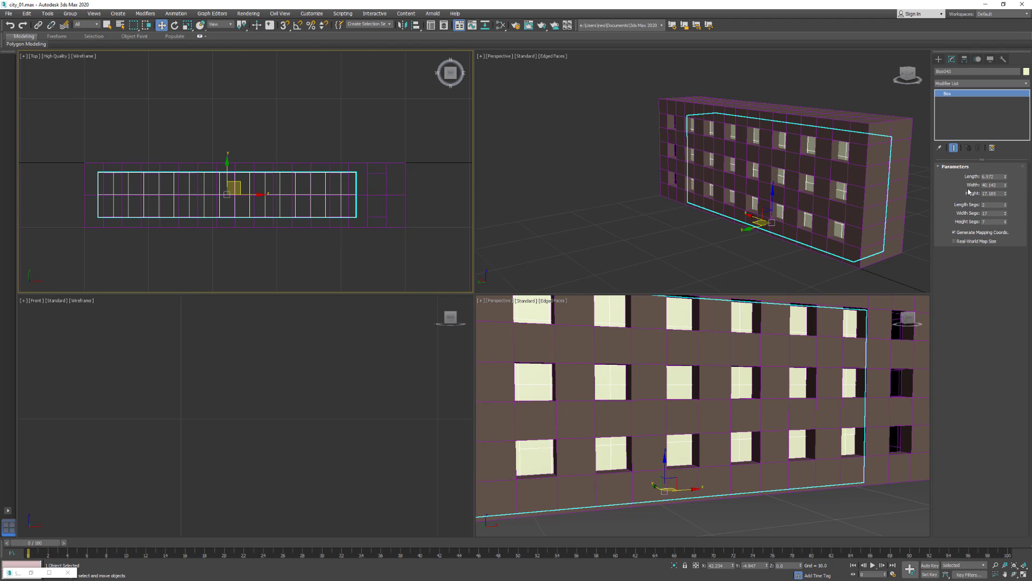
left_click(985, 205)
type("1")
key("Tab")
type("1")
key("Tab")
type("1")
key("Return")
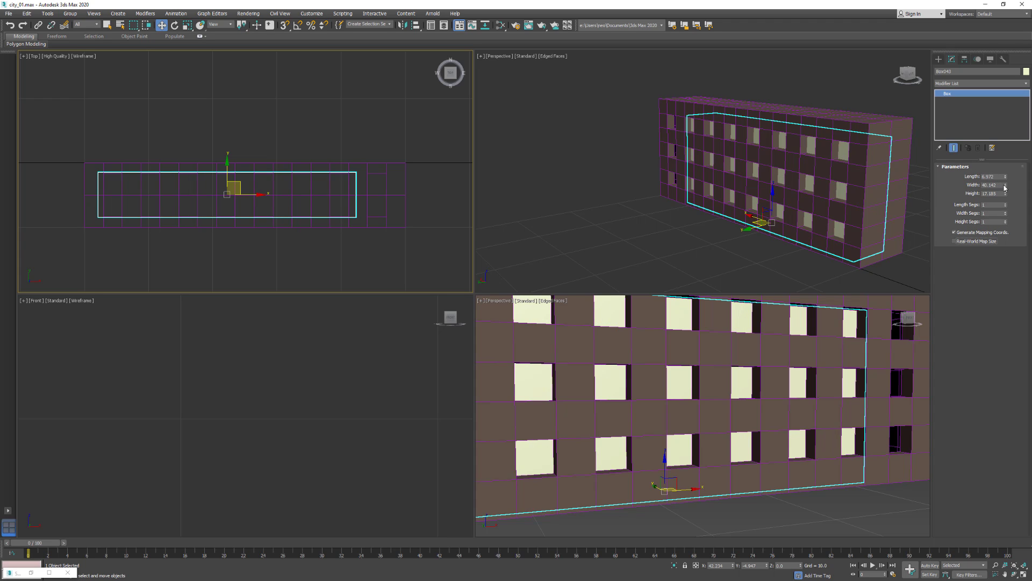
Widen Box043 to 45.361 and move it into line with the window building.
left_click_drag(1005, 187, 504, 171)
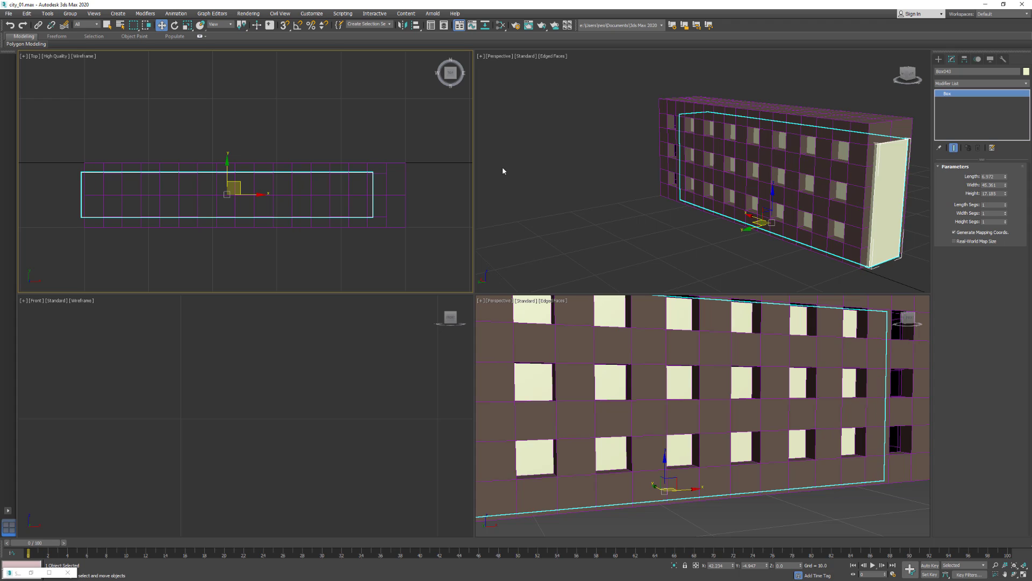
left_click_drag(255, 196, 272, 199)
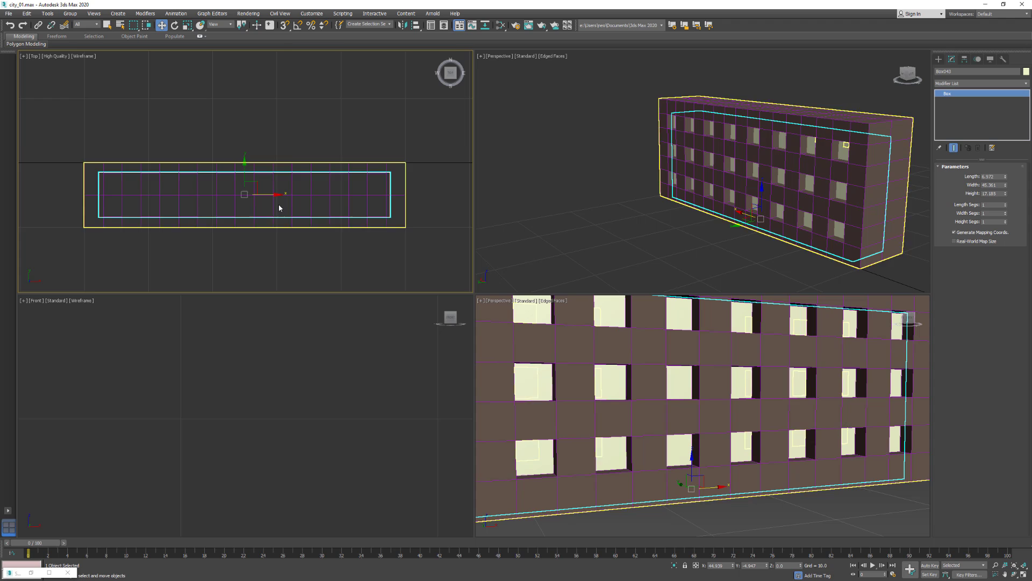
scroll(280, 204, "up", 5)
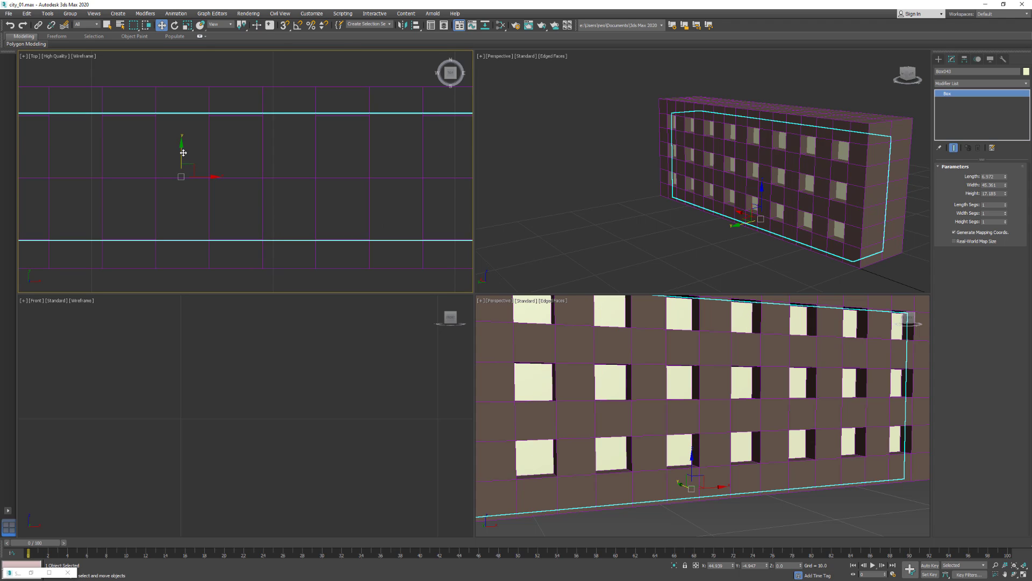
mouse_move(187, 154)
left_mouse_down()
mouse_move(188, 166)
mouse_move(188, 153)
left_mouse_up()
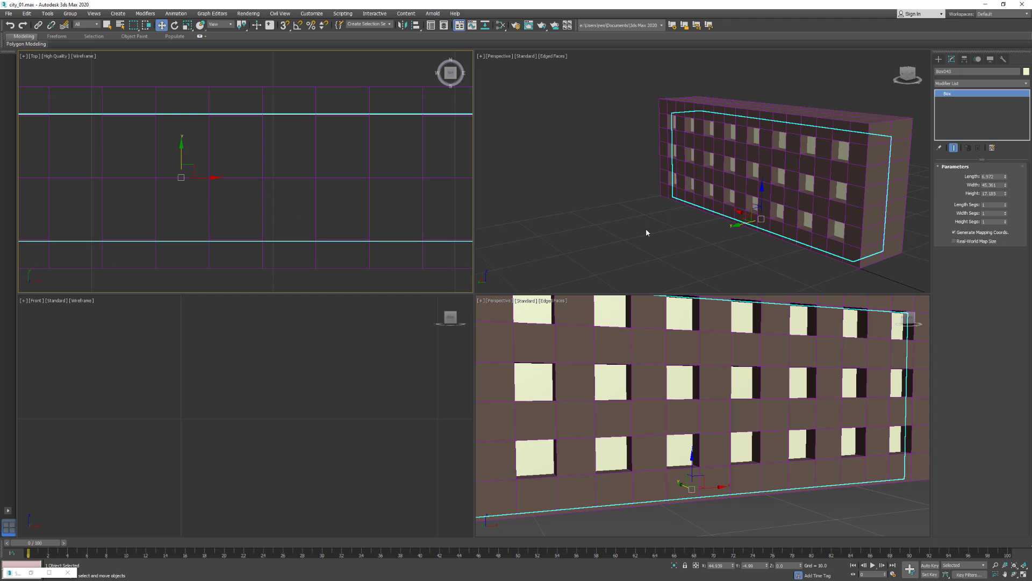
left_click(668, 223)
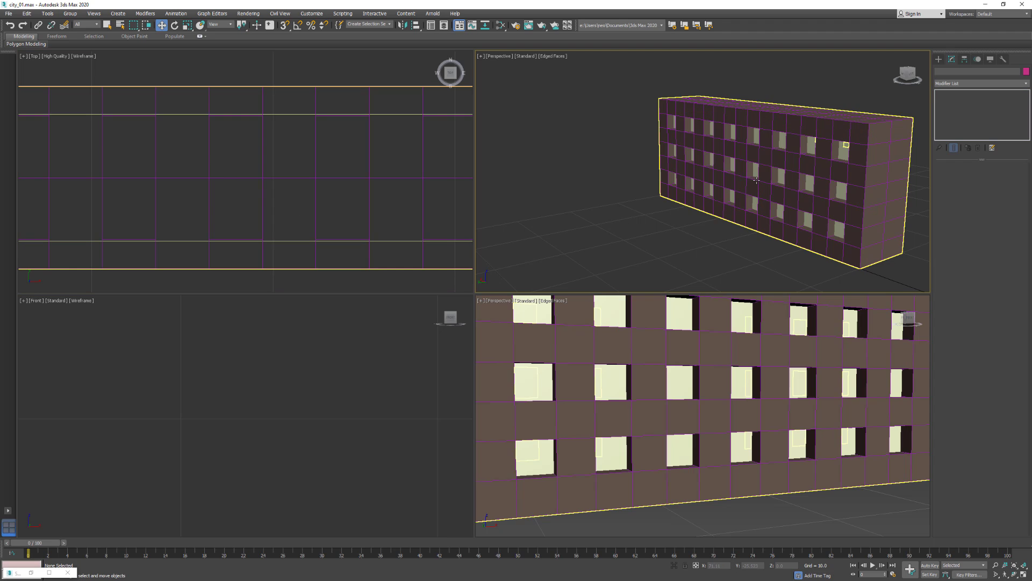
left_click(732, 199)
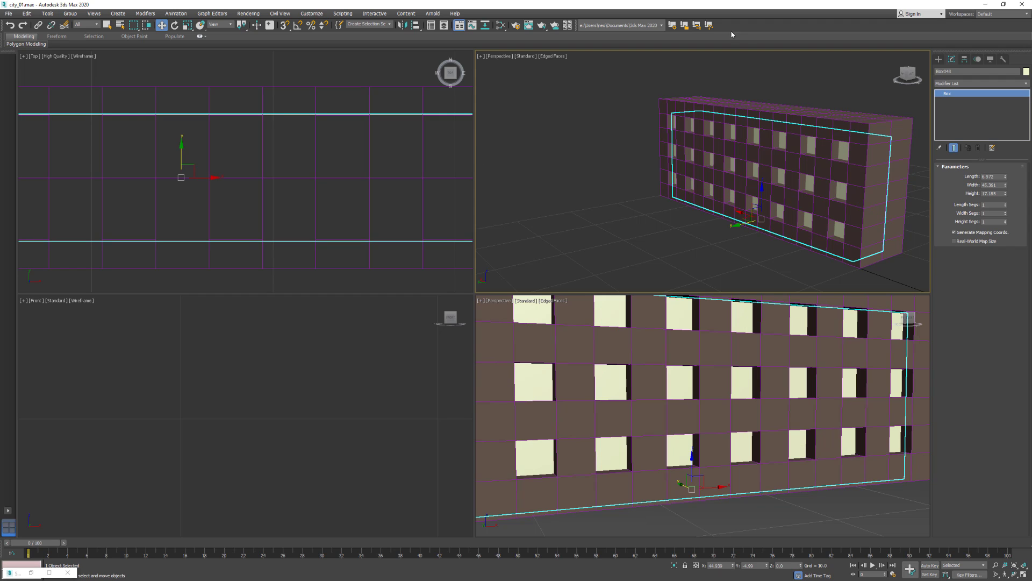
Rename Material #11 to building_windows in the Slate Material Editor.
left_click(500, 26)
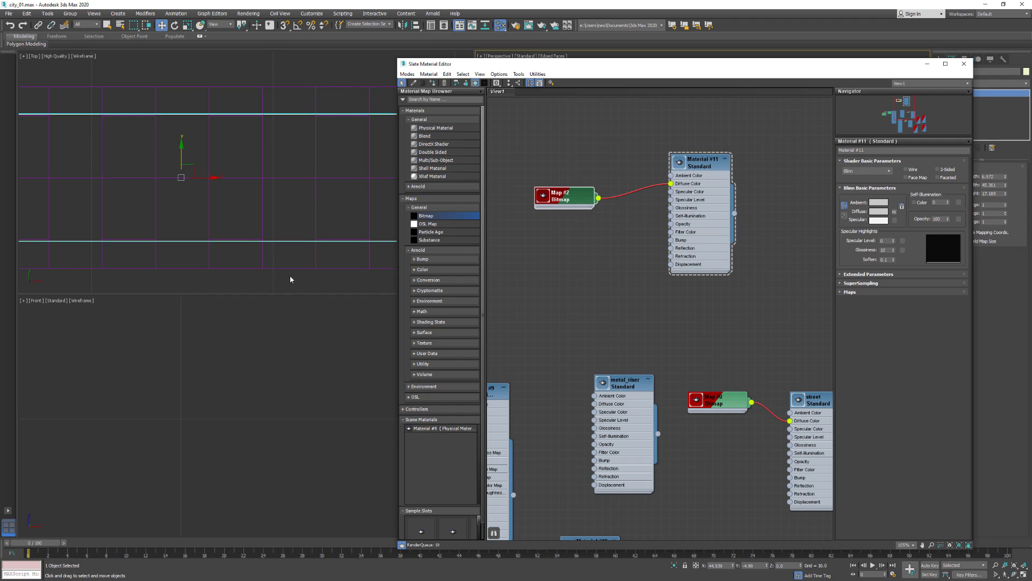
middle_click_drag(623, 343, 750, 284)
scroll(575, 327, "down", 2)
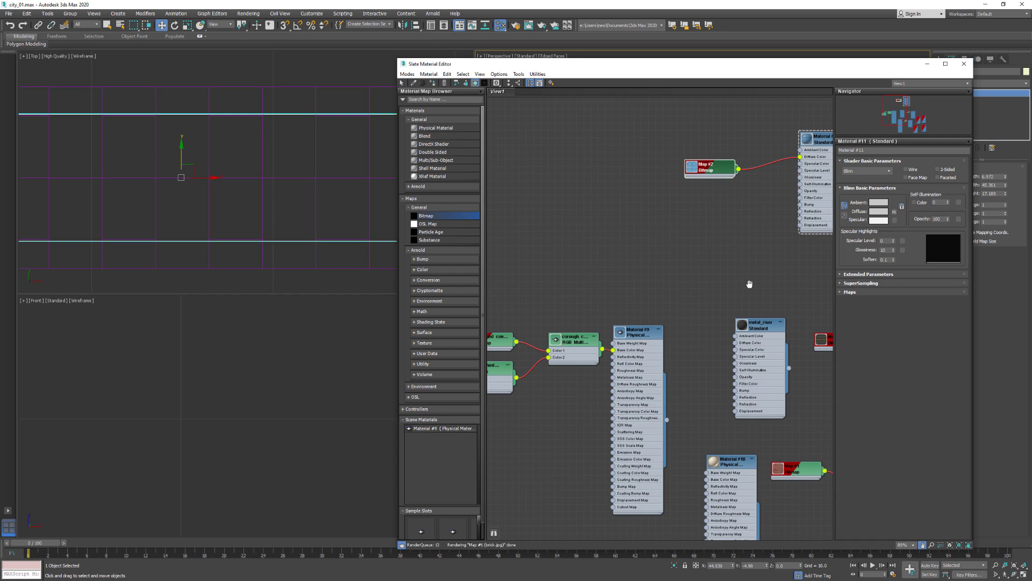
middle_click_drag(701, 309, 549, 334)
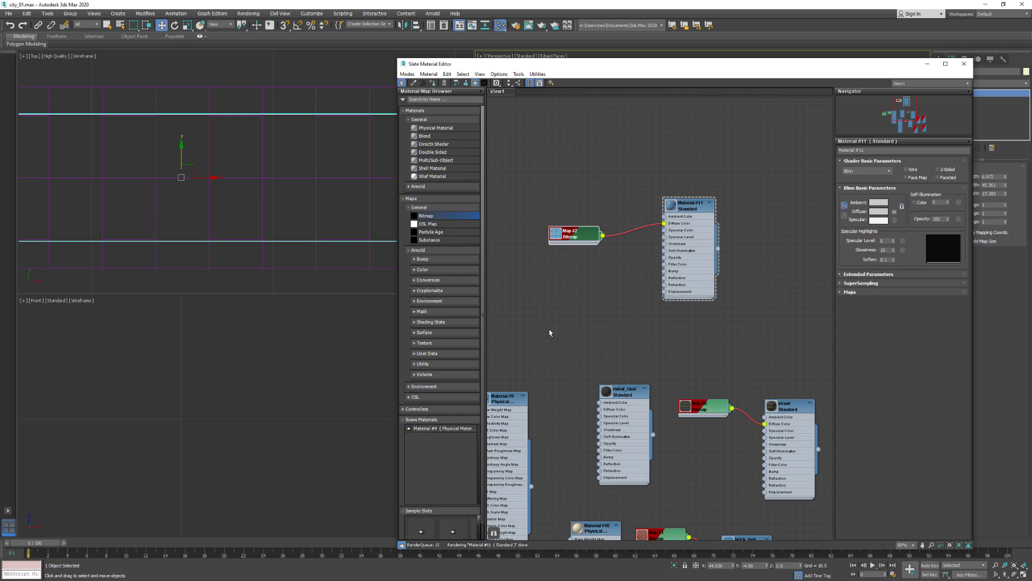
double_click(691, 208)
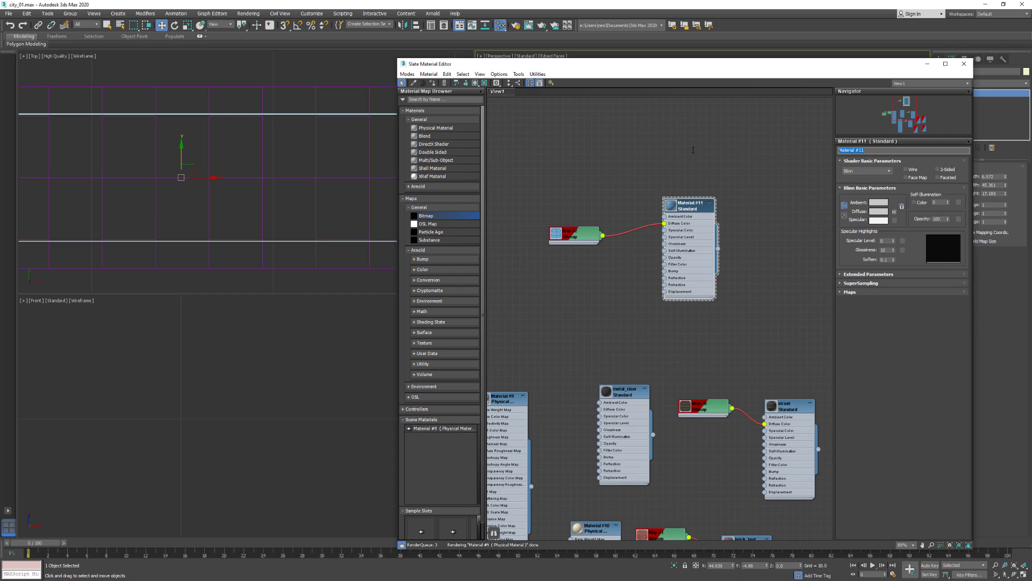
type("bu")
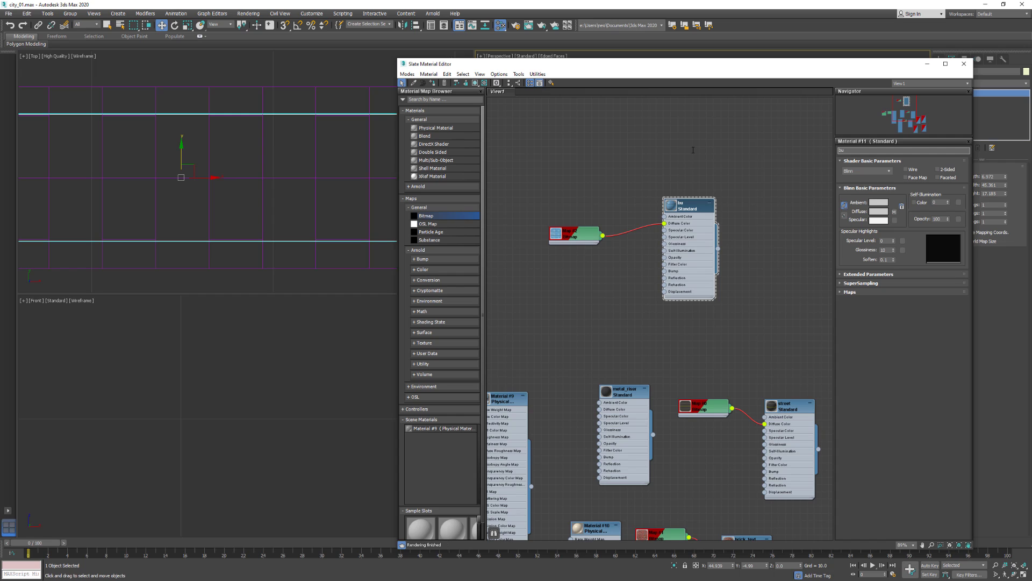
type("ilding_windows")
left_click(688, 206)
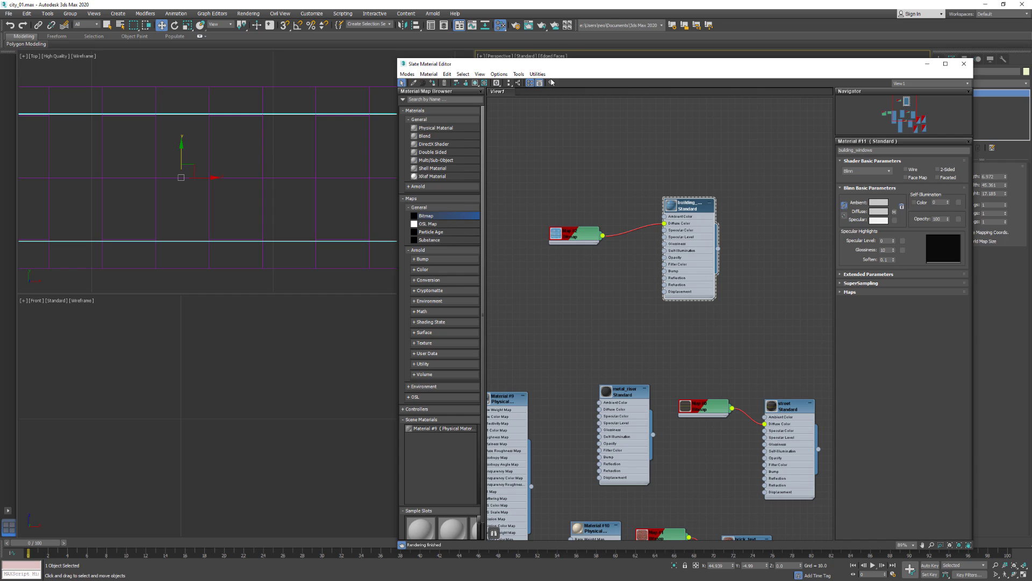
Close the Arnold render message window and bring the Slate editor back up.
left_click_drag(936, 63, 834, 313)
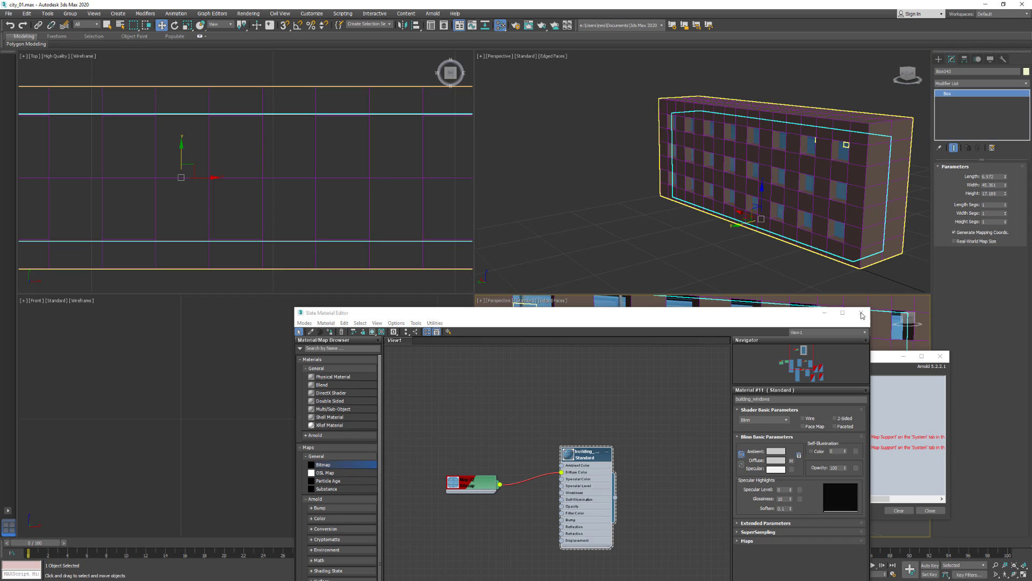
left_click(940, 356)
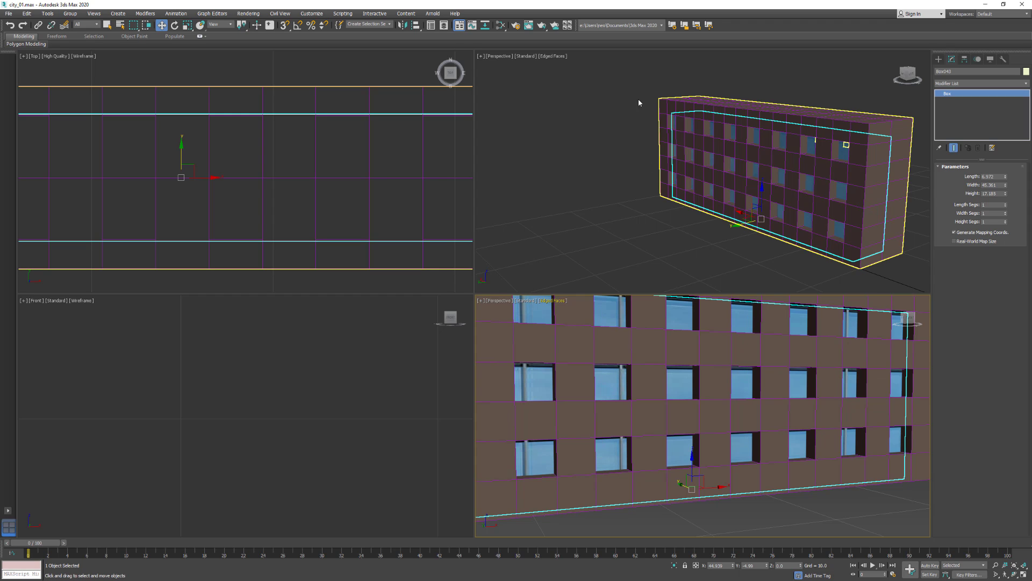
key("m")
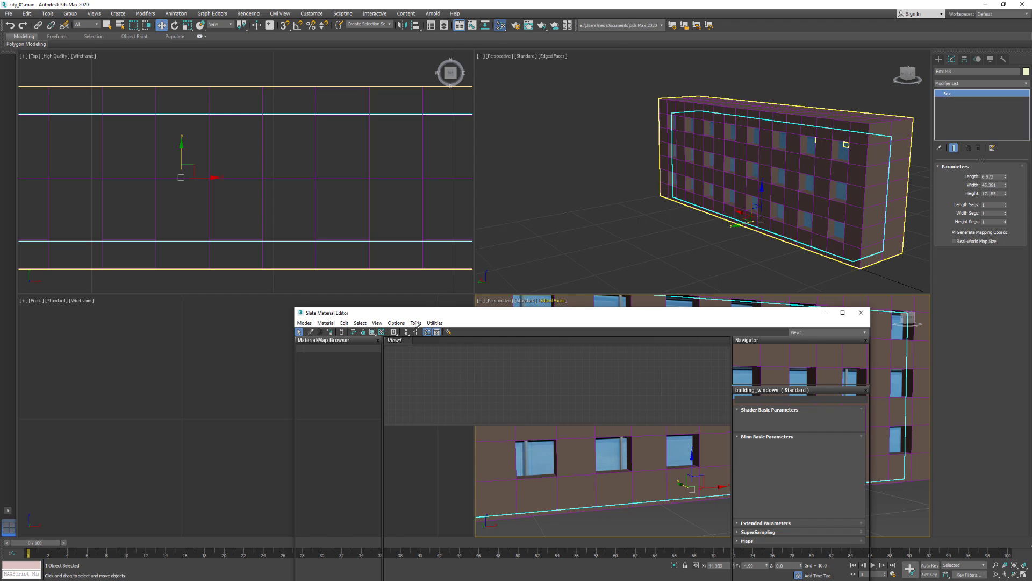
left_click_drag(397, 318, 377, 47)
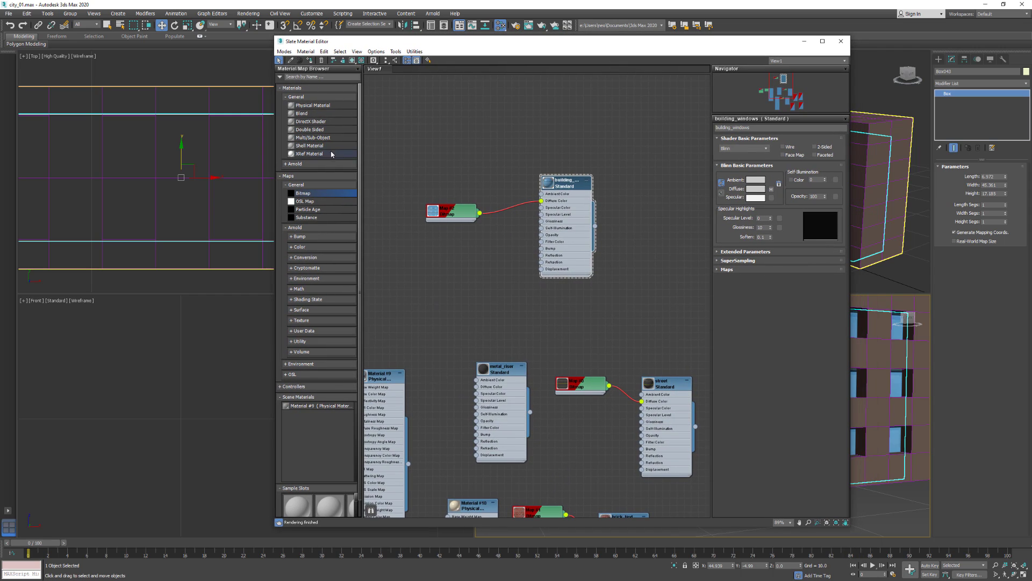
scroll(323, 144, "down", 1)
scroll(325, 141, "up", 1)
Switch the renderer in Render Setup to Scanline.
left_click(516, 27)
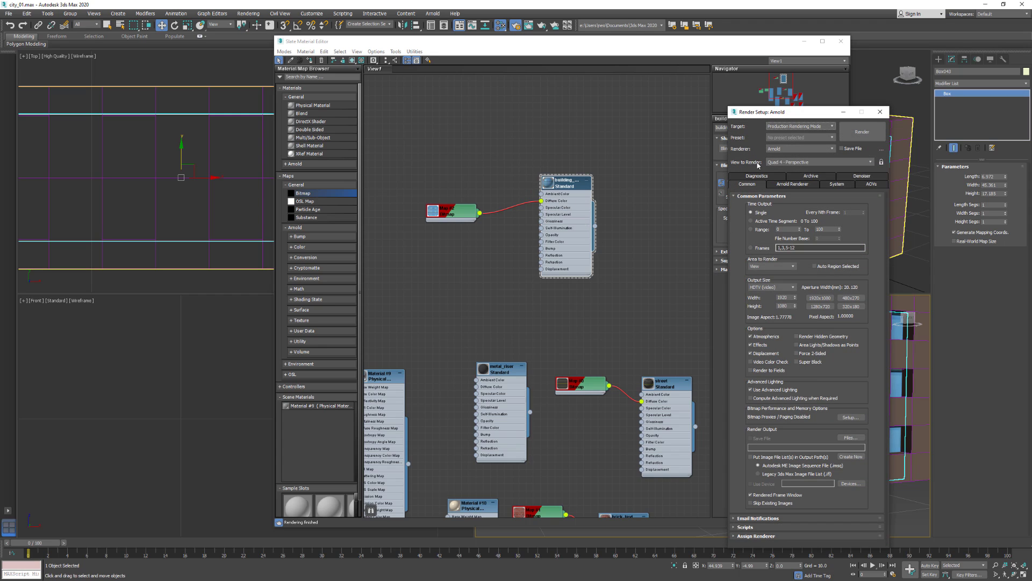
left_click(790, 148)
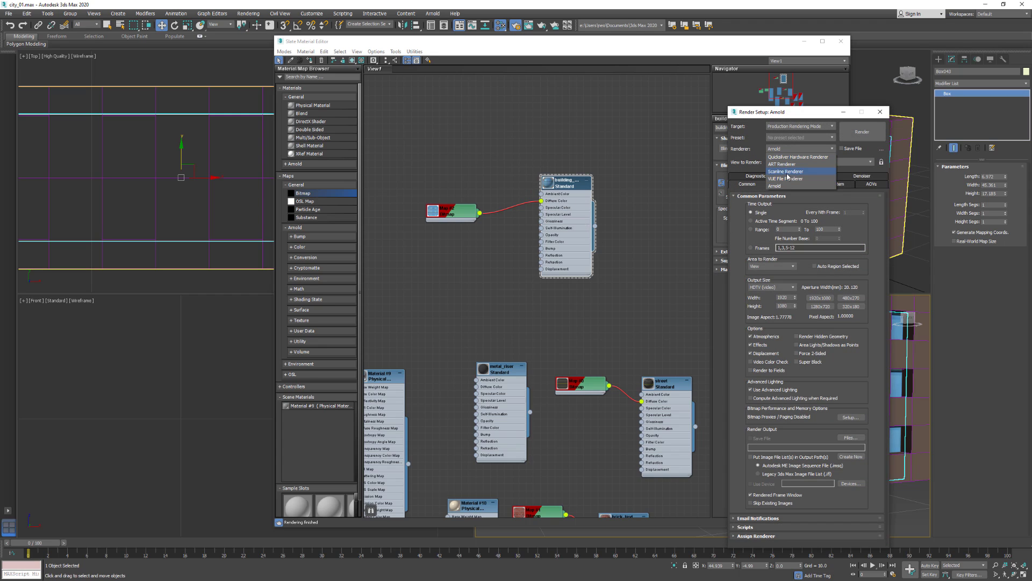
left_click(786, 172)
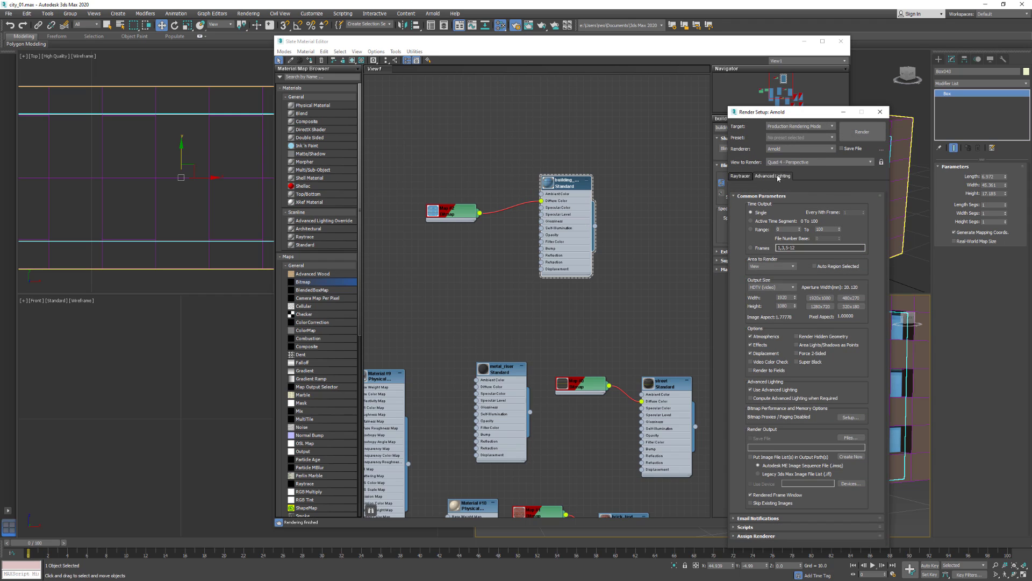
Add a Raytrace material with a blue diffuse and light grey reflect colour, then close Slate.
left_click(305, 238)
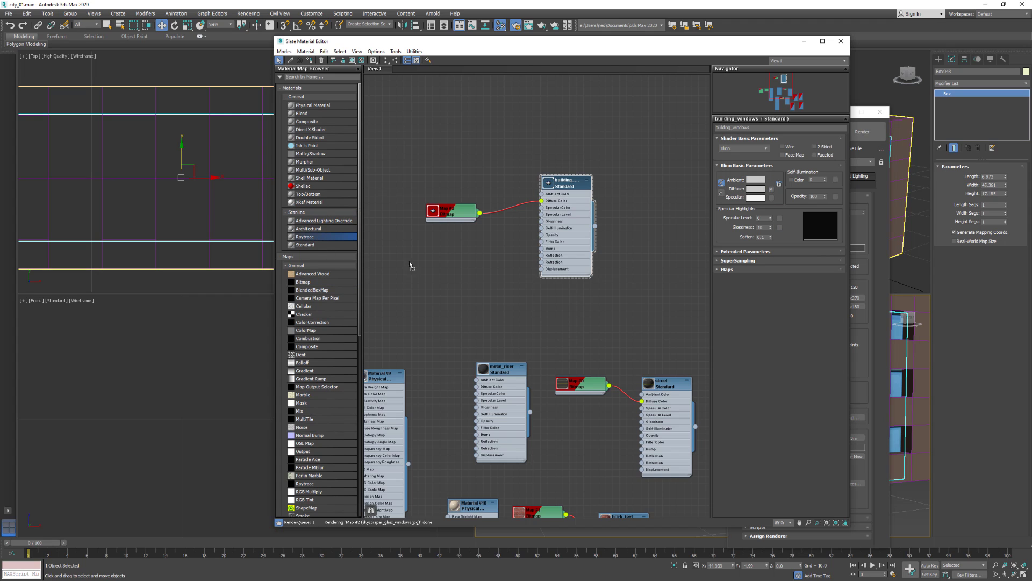
left_click_drag(463, 116, 465, 116)
double_click(464, 113)
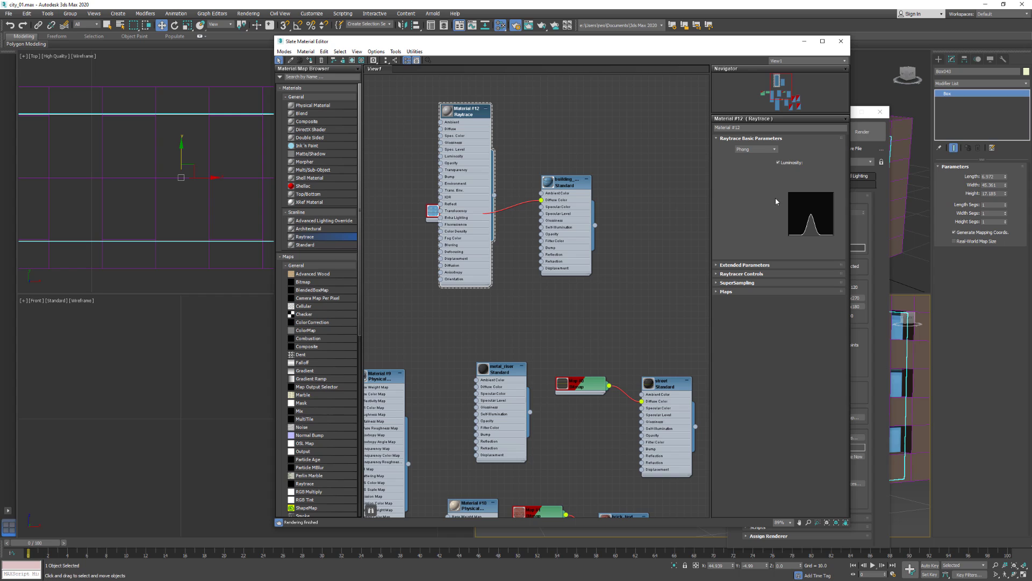
left_click(752, 171)
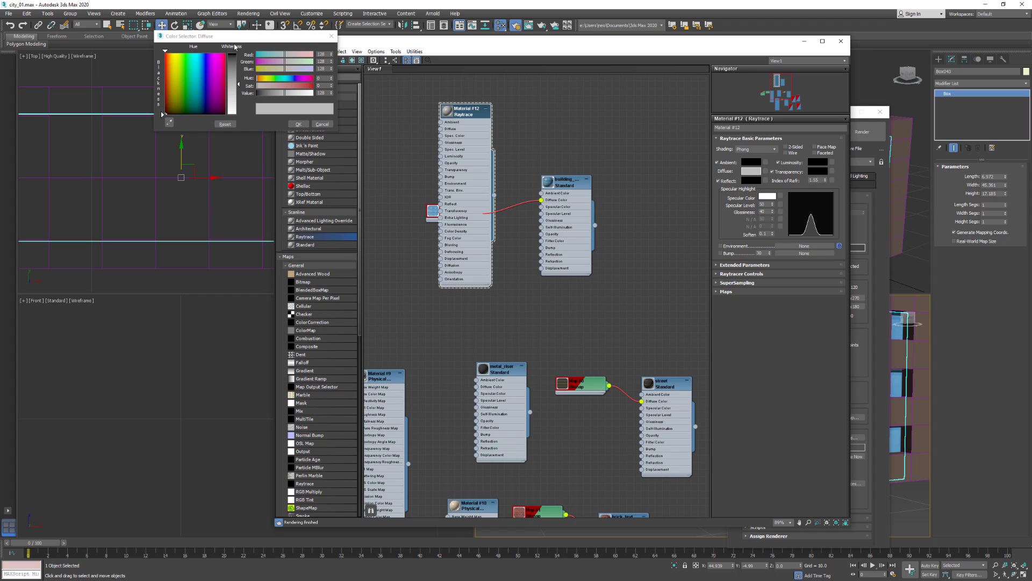
left_click_drag(212, 67, 232, 71)
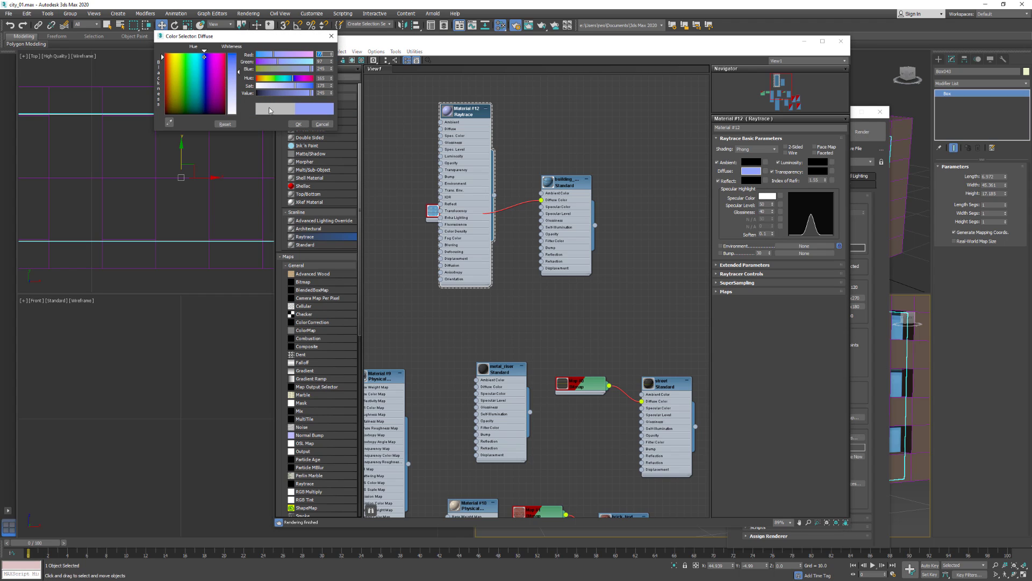
left_click(293, 124)
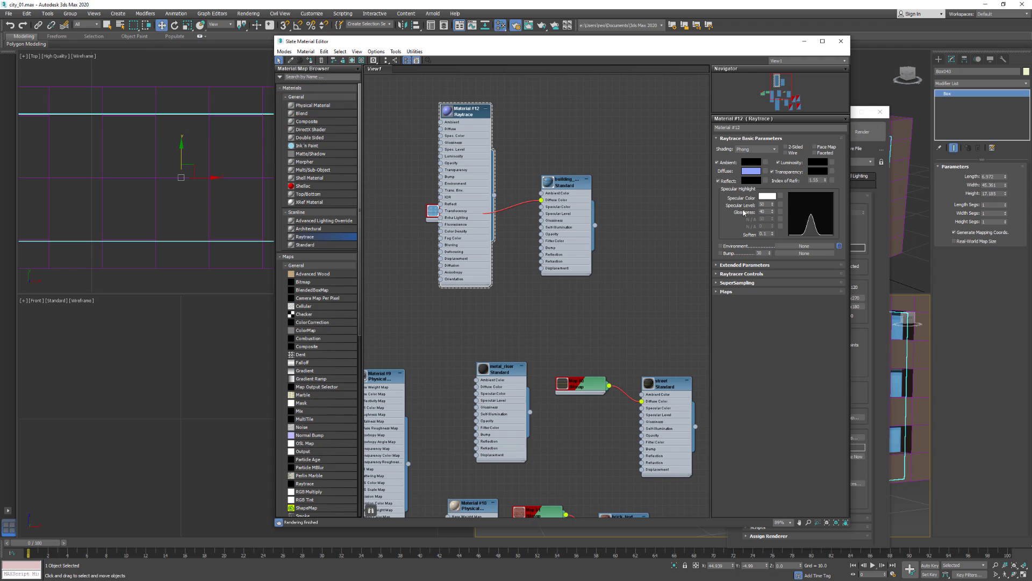
left_click(752, 181)
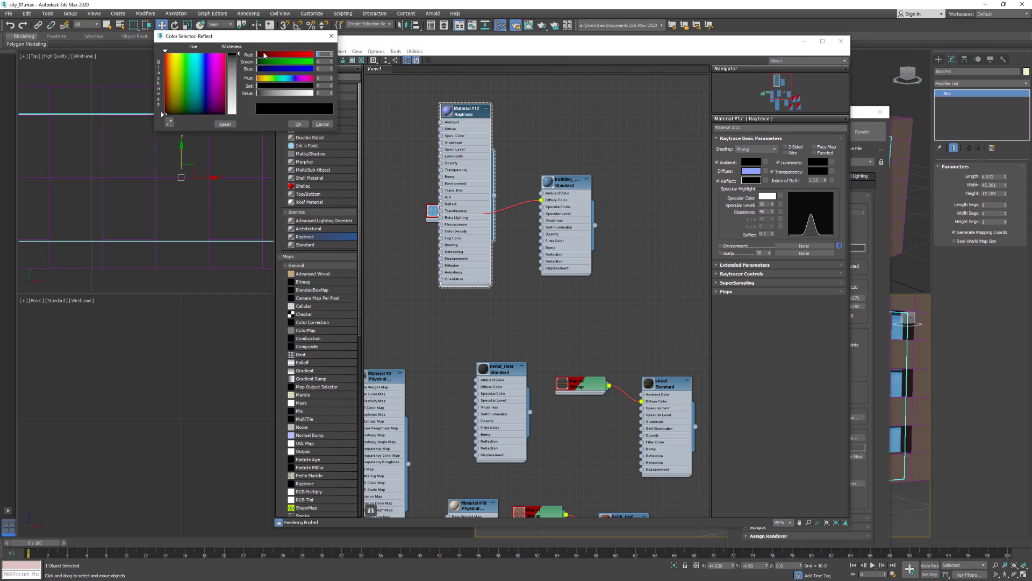
left_click_drag(233, 76, 233, 105)
left_click(299, 125)
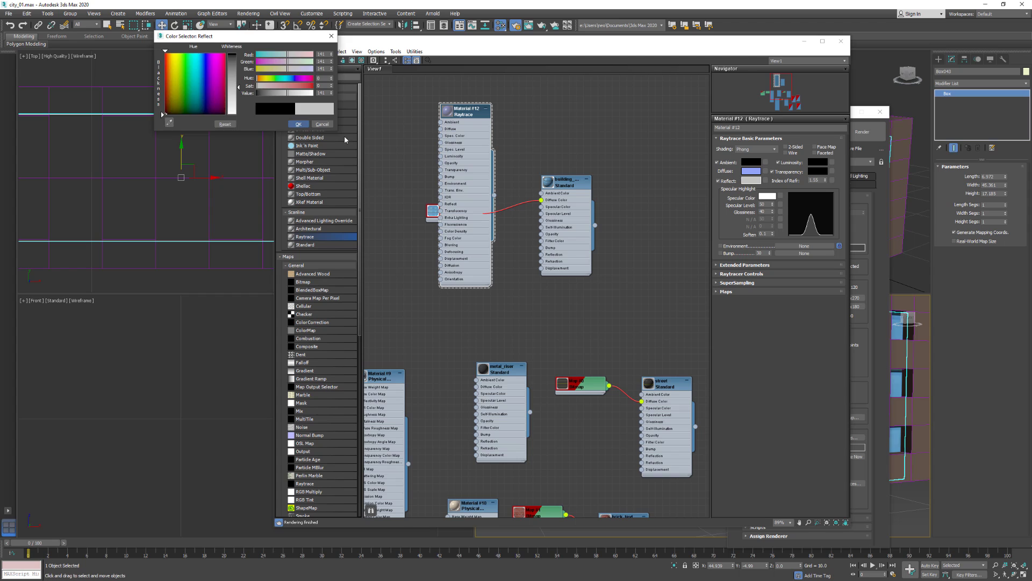
left_click(718, 274)
left_click(718, 265)
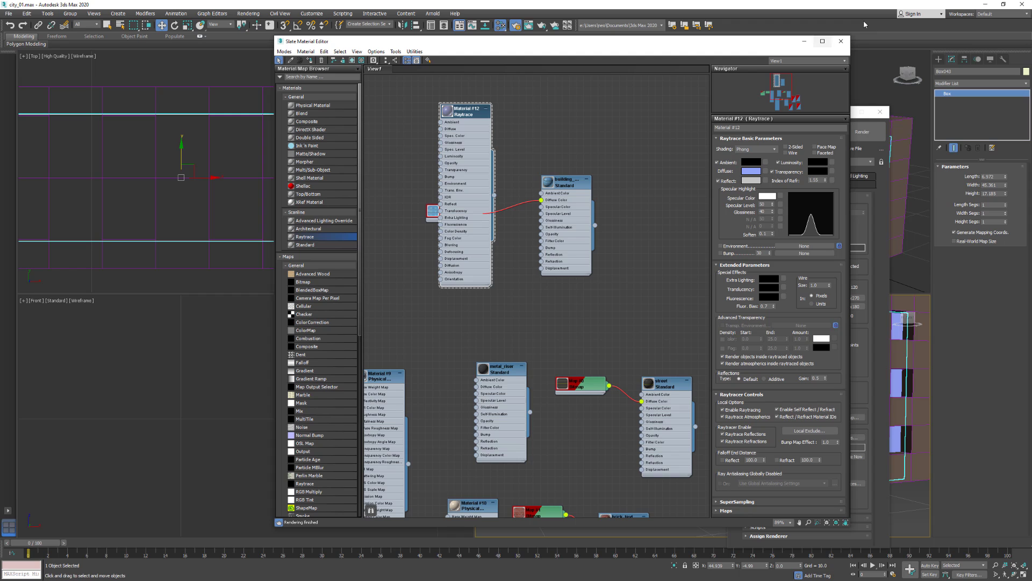
left_click(841, 40)
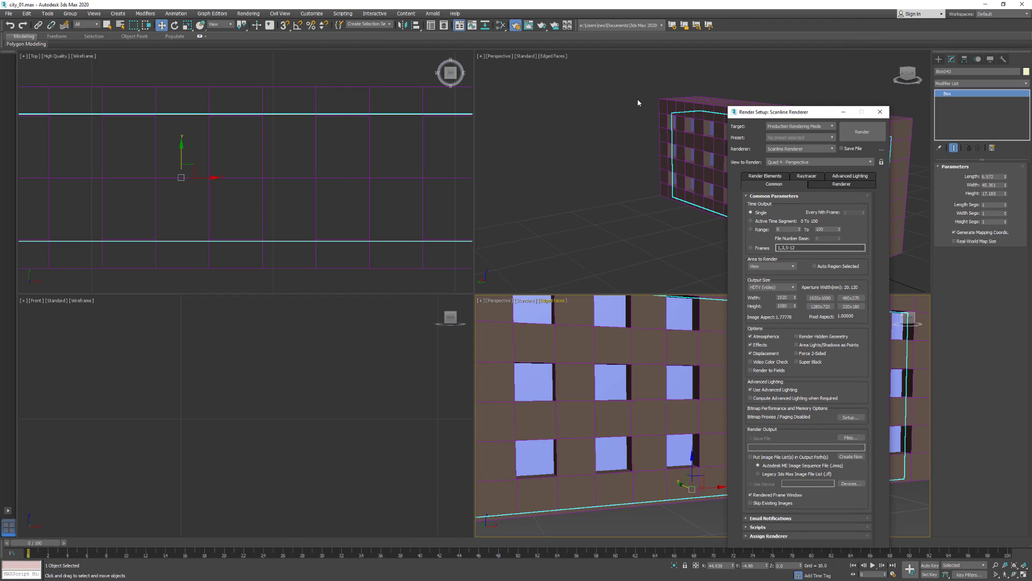
Test-render with Scanline, switch the lower-right view to Camera001, and render it (black result).
left_click_drag(817, 111, 457, 115)
key("shift+q")
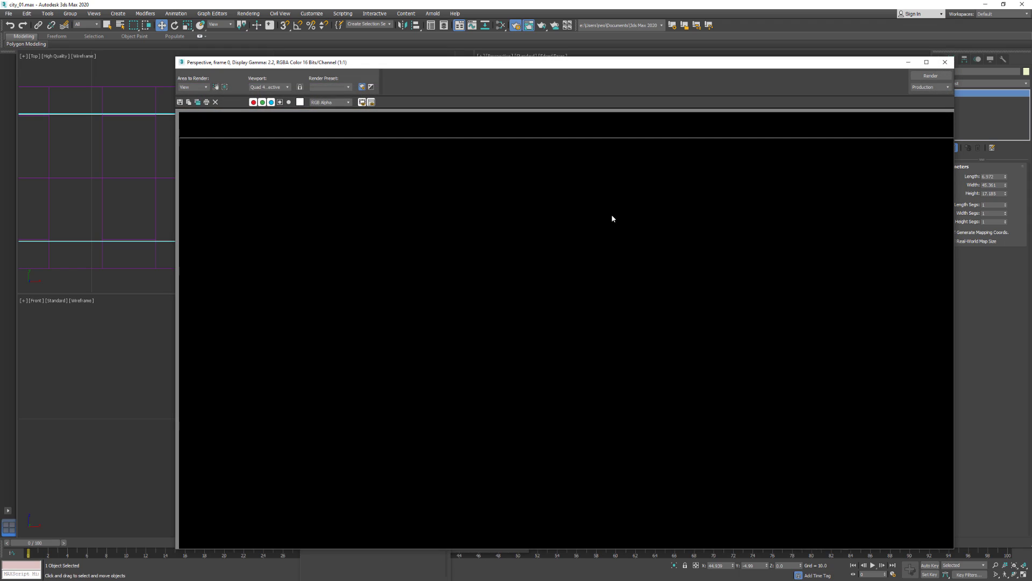
left_click(946, 62)
left_click(643, 392)
key("c")
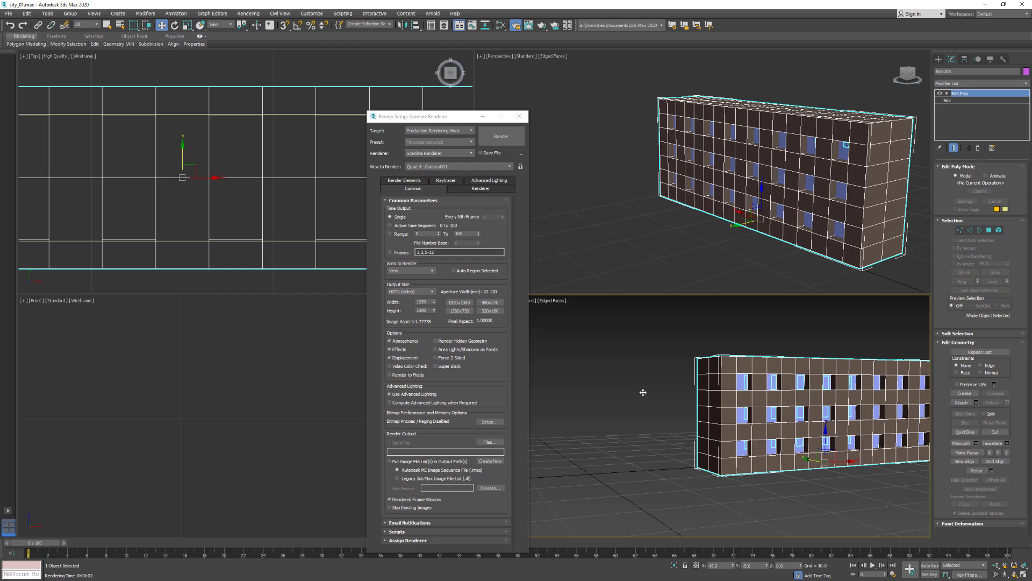
left_click(499, 140)
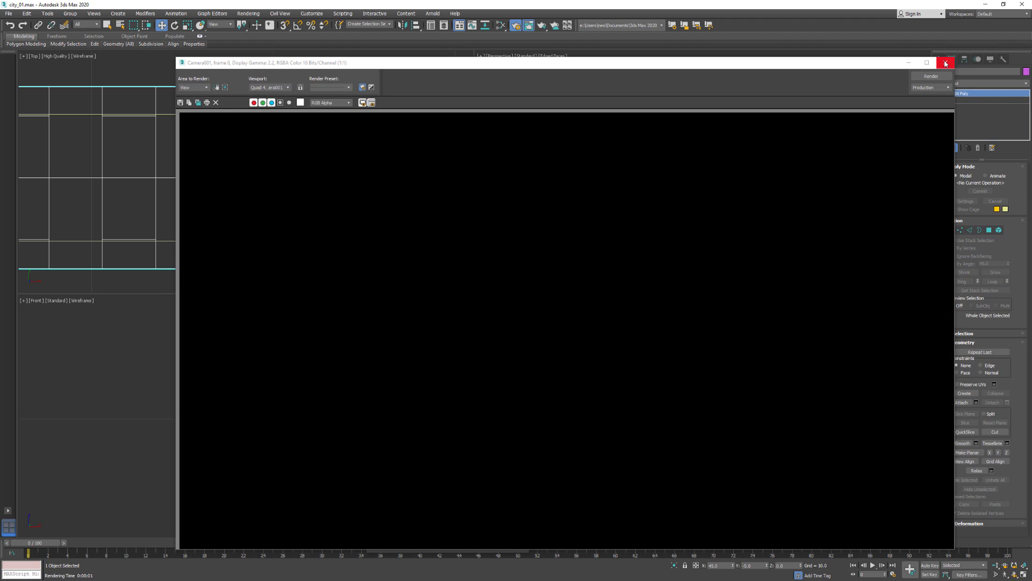
left_click(945, 62)
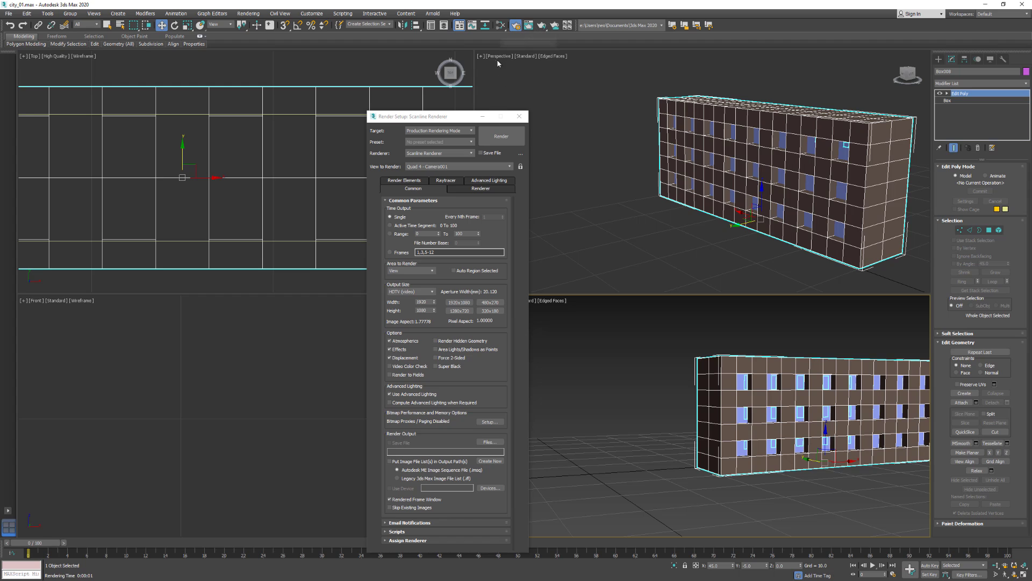
Switch the renderer to Arnold and render the camera view.
left_click(435, 153)
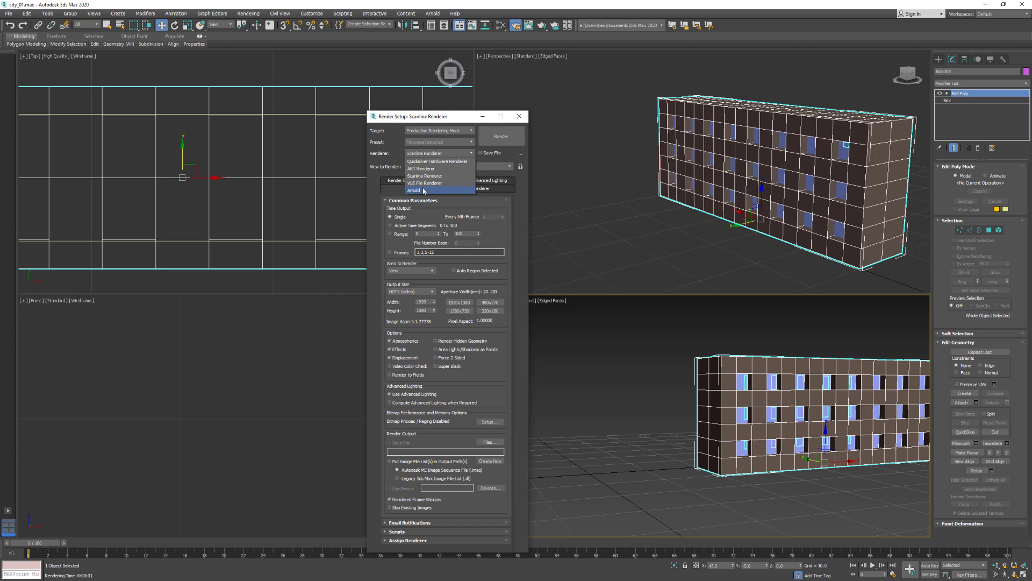
left_click(425, 190)
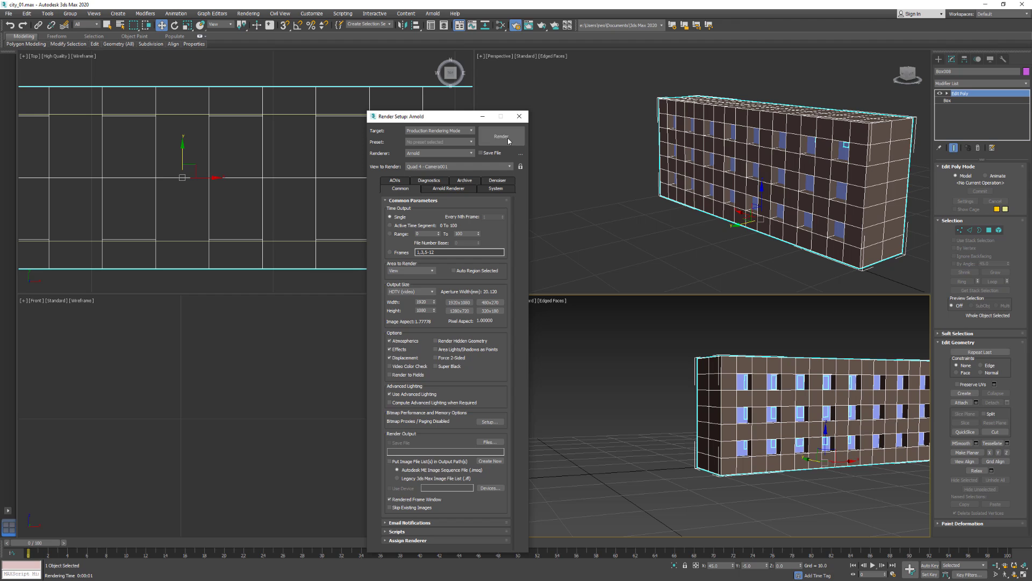
key("shift+q")
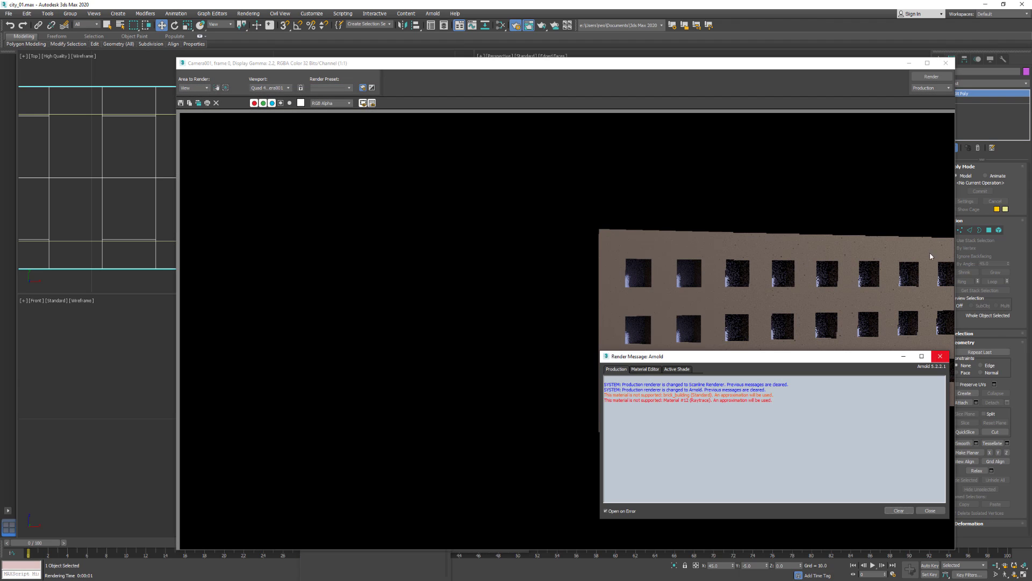
left_click(940, 356)
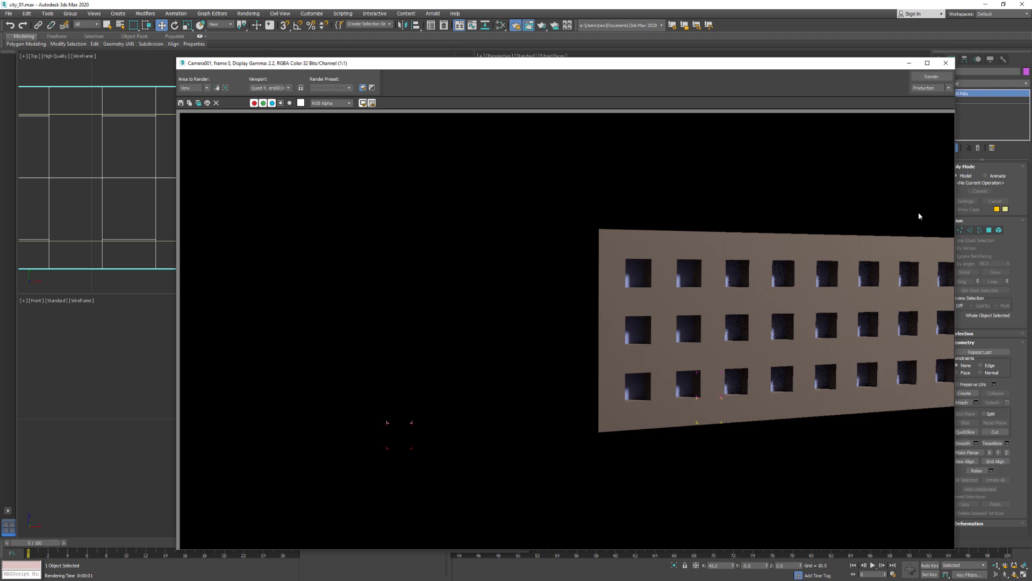
Unhide all the buildings and the road, then deselect everything.
left_click(946, 63)
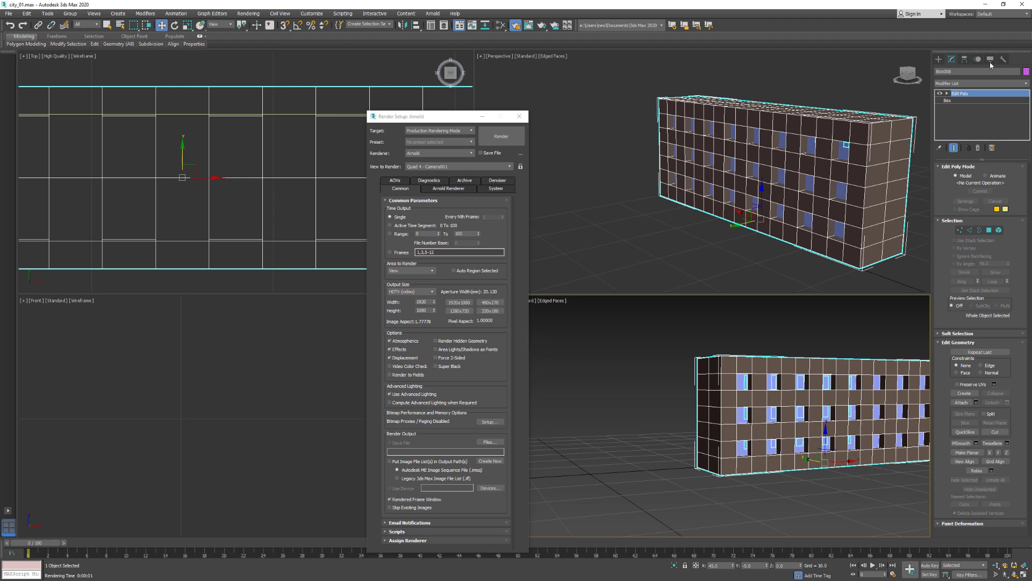
left_click(990, 61)
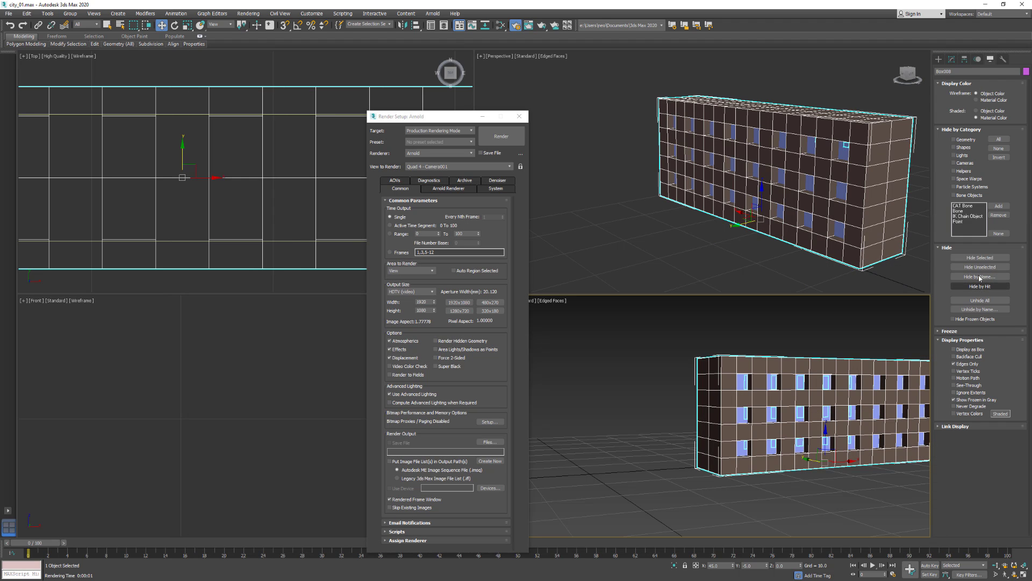
left_click(974, 300)
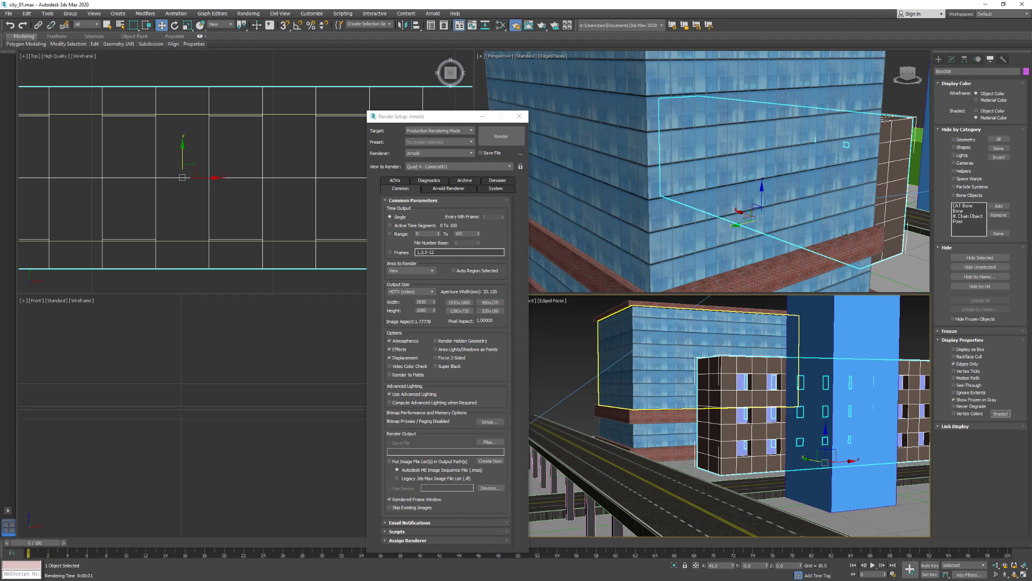
left_click(540, 380)
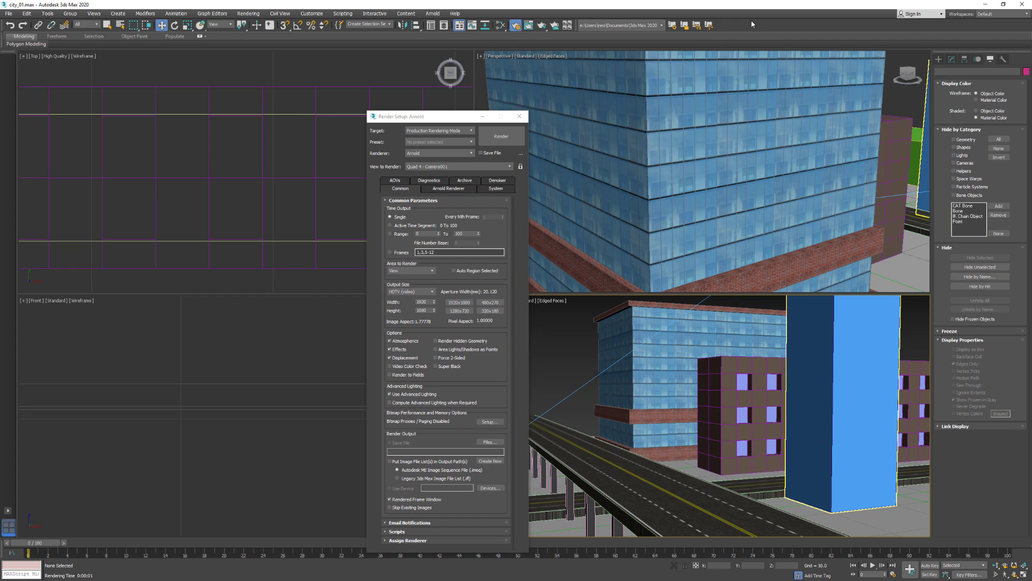
Arnold-render the camera view, then select the brown building and maximize the Camera viewport.
left_click(501, 136)
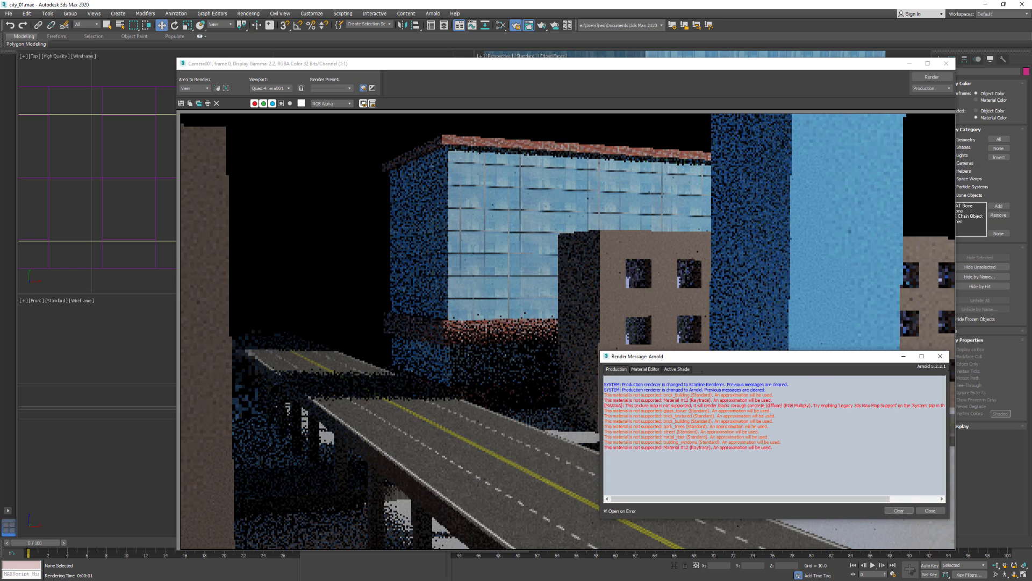
left_click(940, 357)
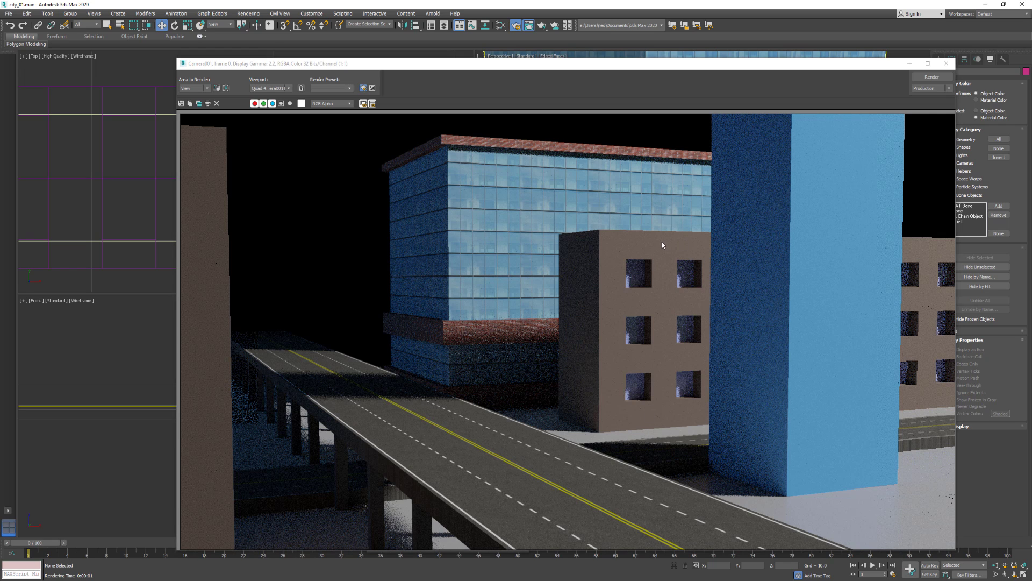
left_click(947, 63)
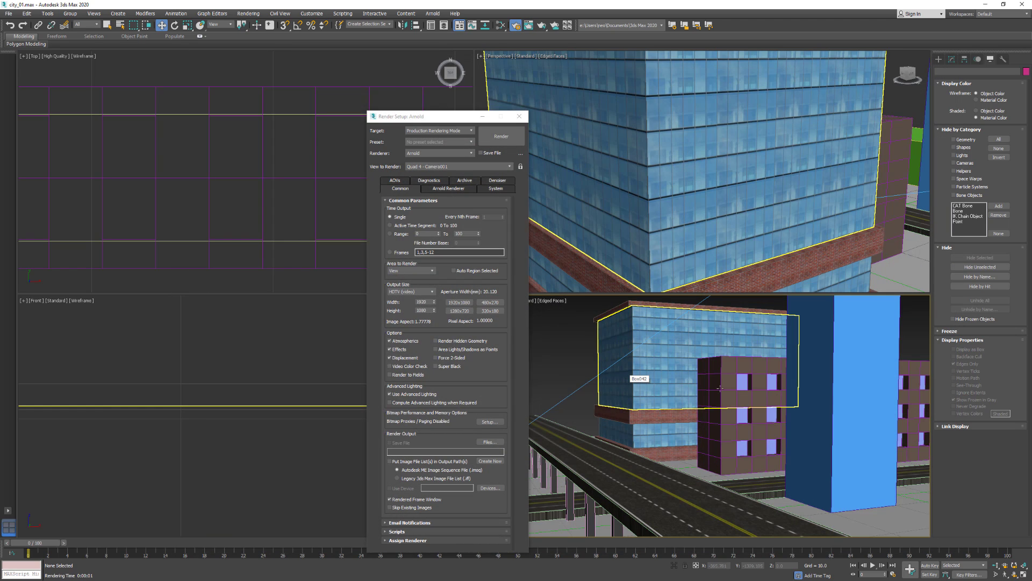
left_click(720, 388)
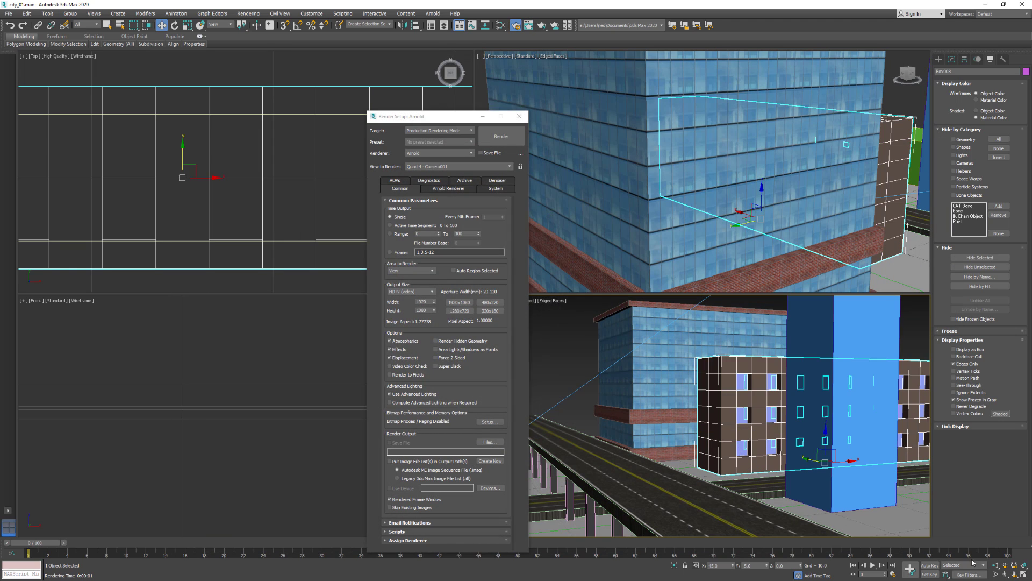
left_click(1025, 574)
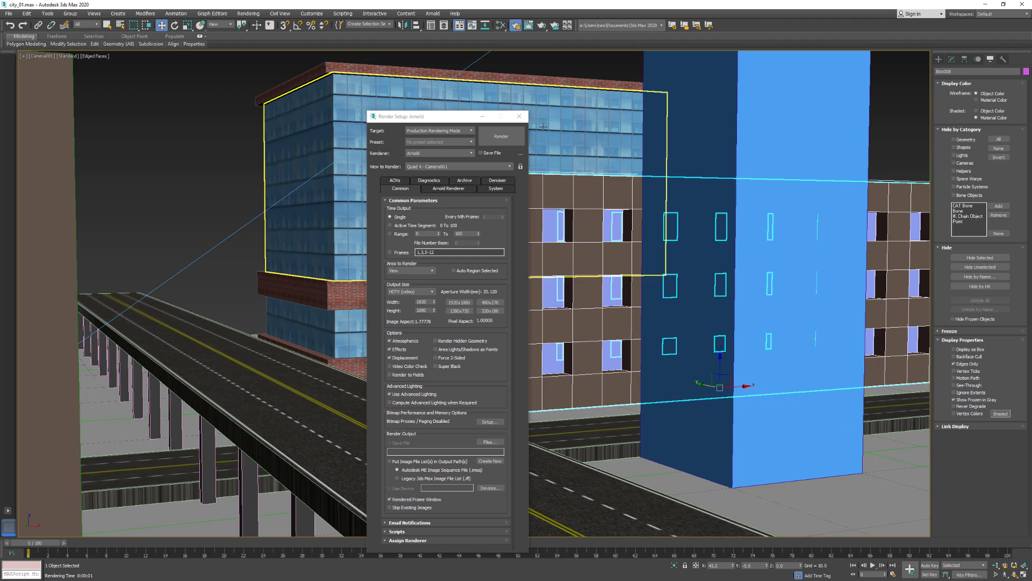
left_click(520, 117)
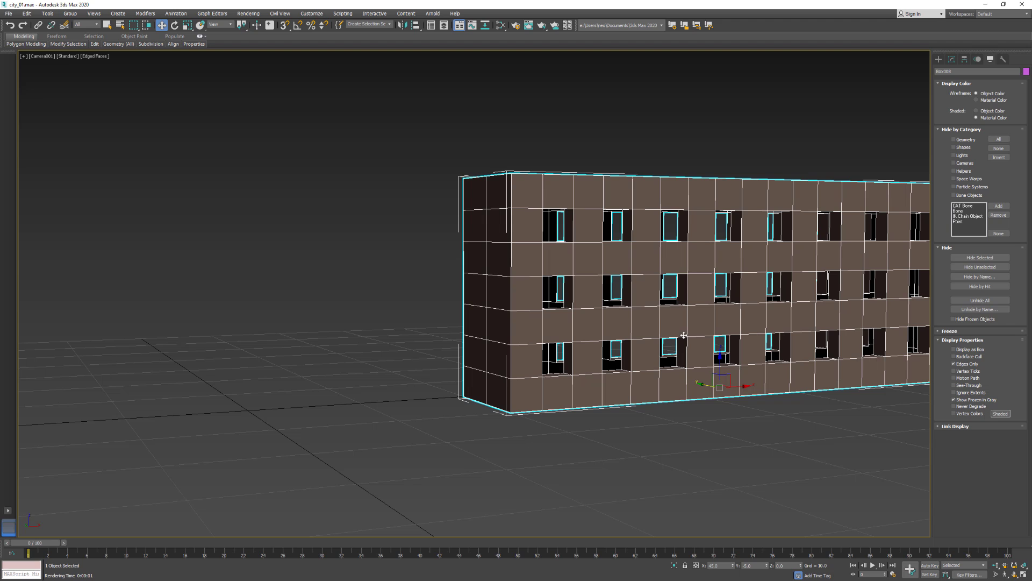
Shift-clone Box008 upward as a Copy and delete Edit Poly from its stack.
left_click_drag(720, 379, 712, 164, "shift")
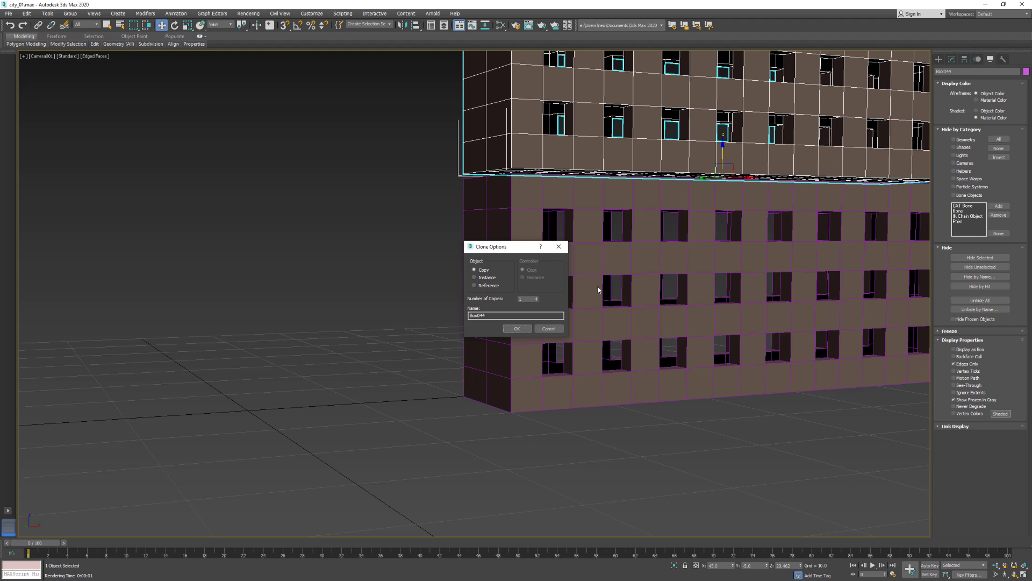
left_click(517, 329)
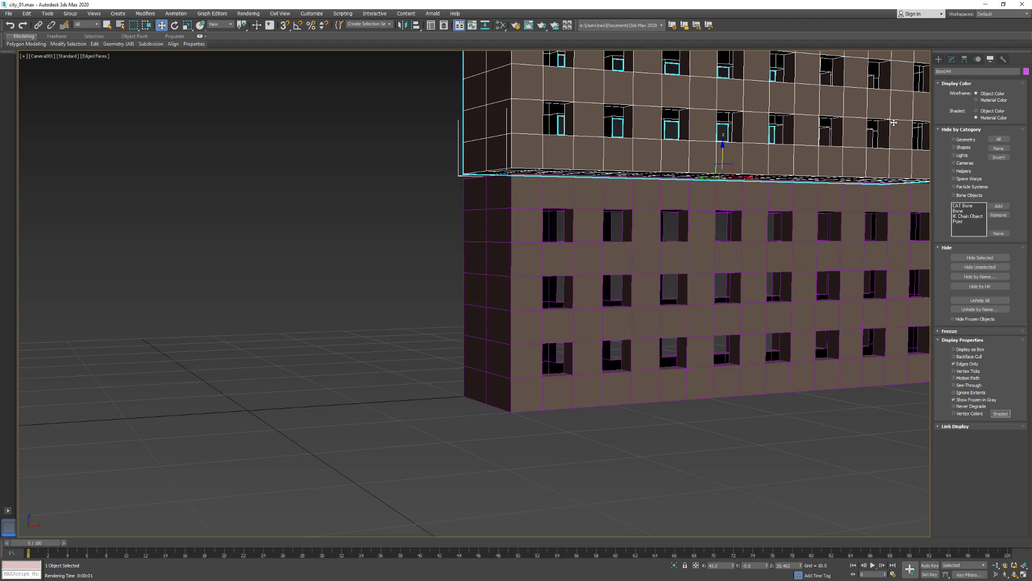
left_click(951, 60)
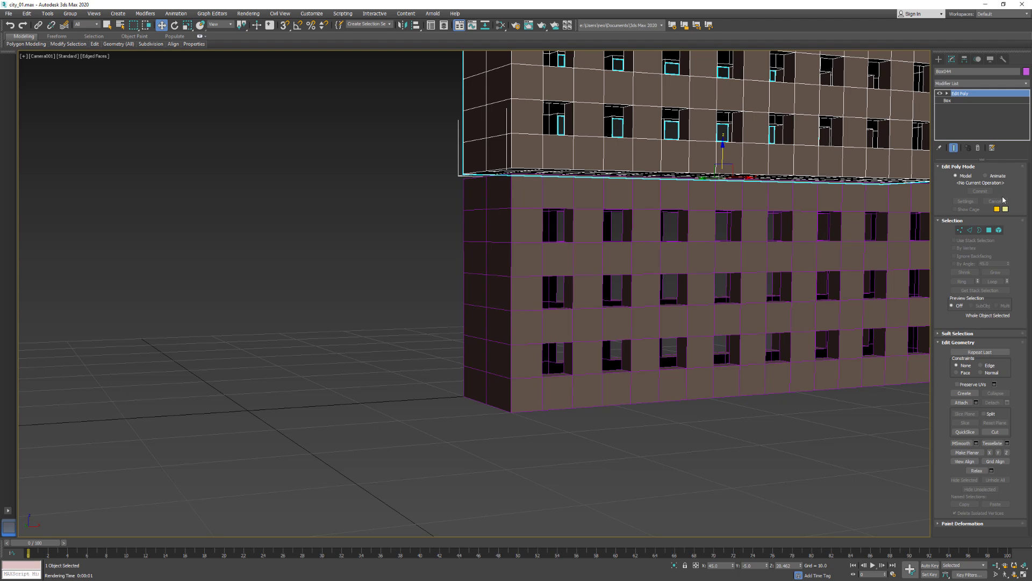
left_click(978, 149)
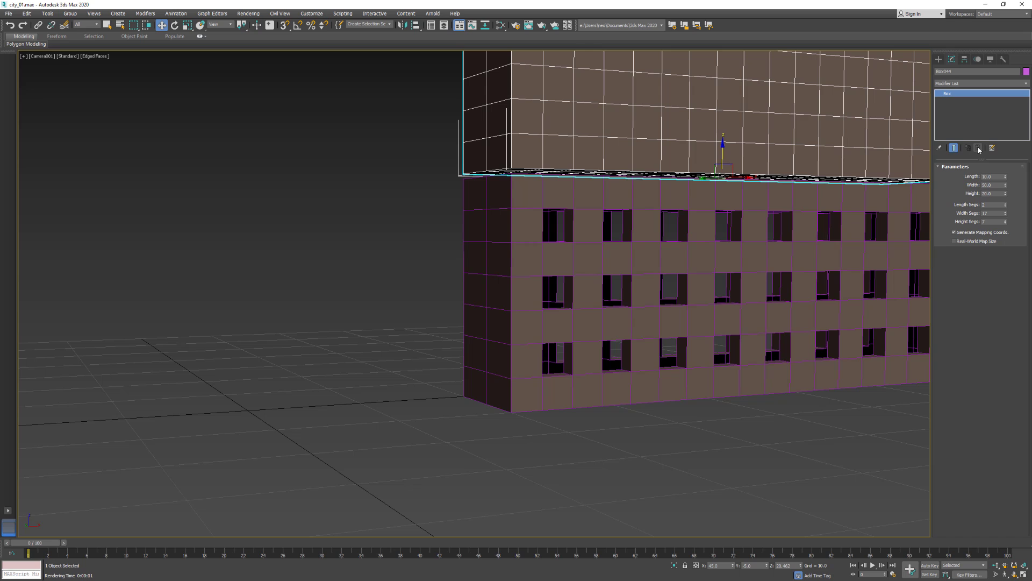
Set the copy's Length Segs to 4 and Height Segs to 1.
double_click(992, 205)
type("1")
key("Tab")
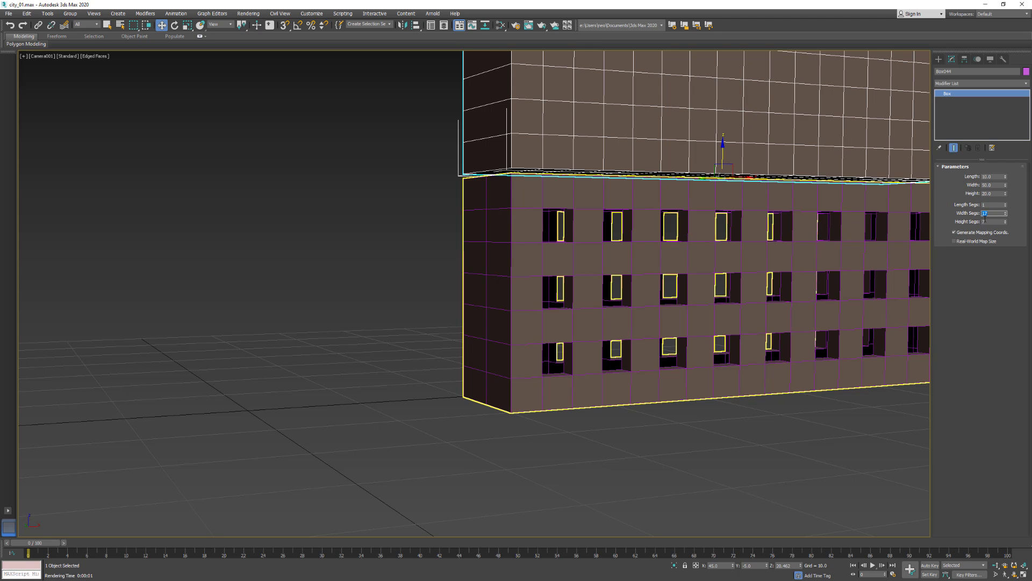
left_click(988, 205)
type("2")
key("Tab")
left_click(988, 205)
type("4")
key("Tab")
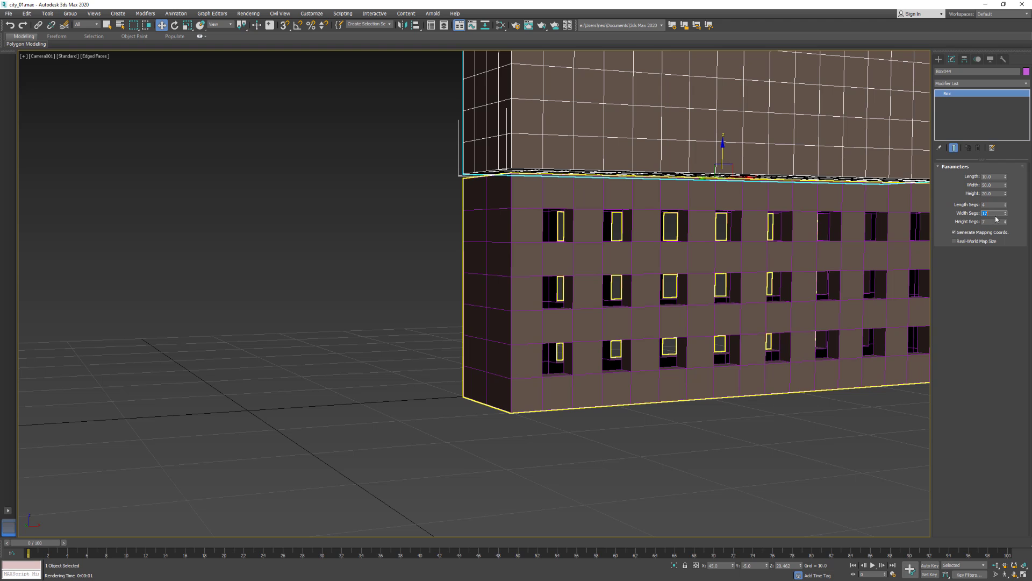
double_click(994, 221)
type("1")
Flatten the box to Height 1.0 and move it down toward the lower floor.
middle_click_drag(795, 183, 755, 274)
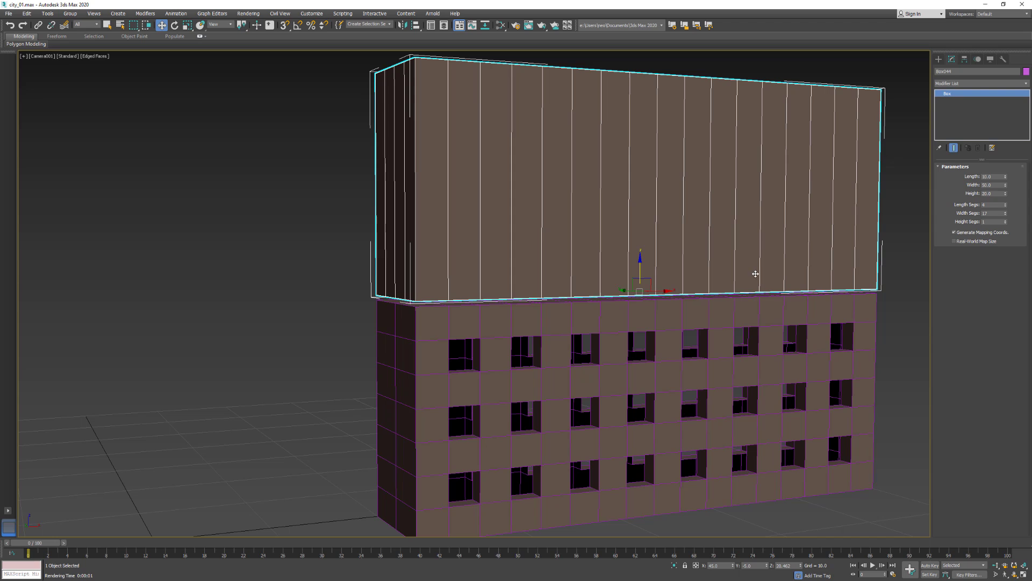
double_click(993, 194)
type("1")
key("Tab")
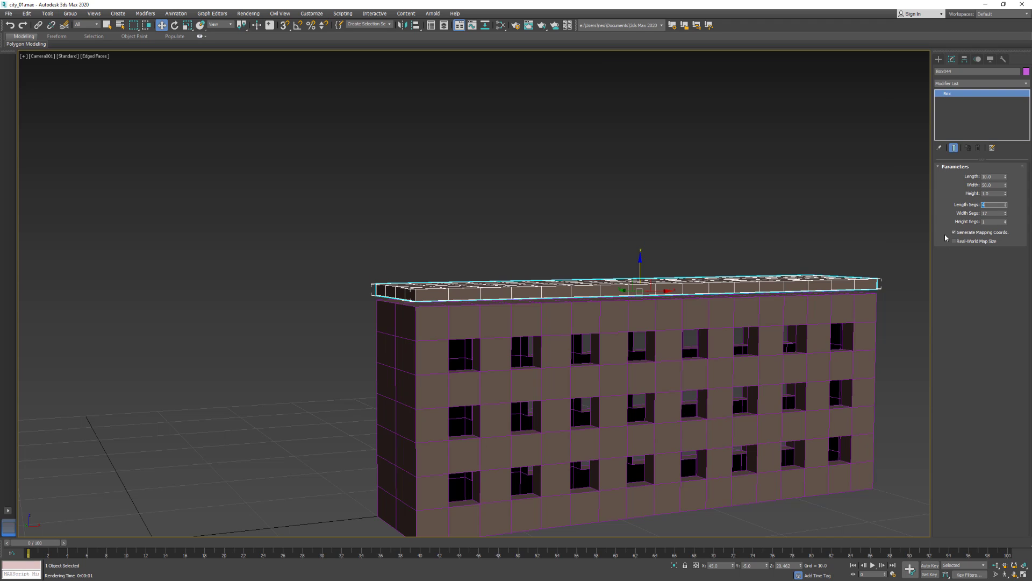
left_click(639, 271)
left_click_drag(639, 272, 625, 414)
In the Front view with edged faces, position the slab along the facade.
key("f")
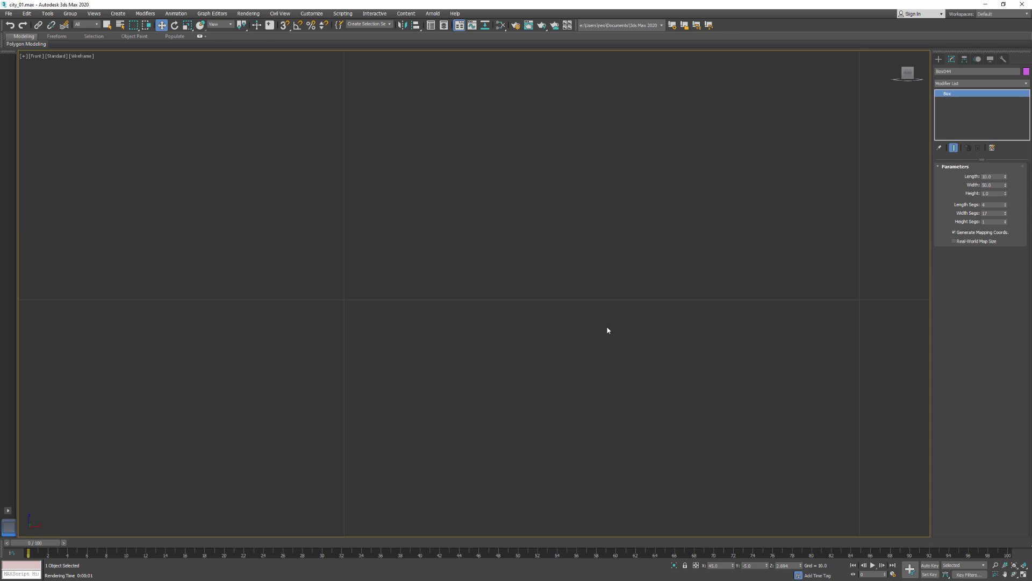
scroll(587, 318, "down", 5)
scroll(628, 360, "up", 6)
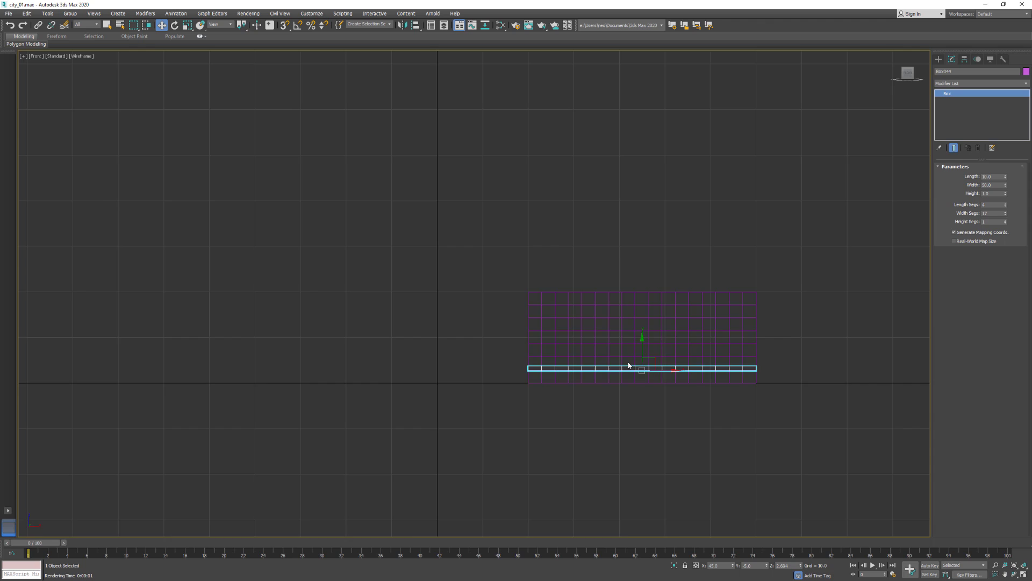
scroll(629, 360, "up", 1)
scroll(656, 362, "down", 3)
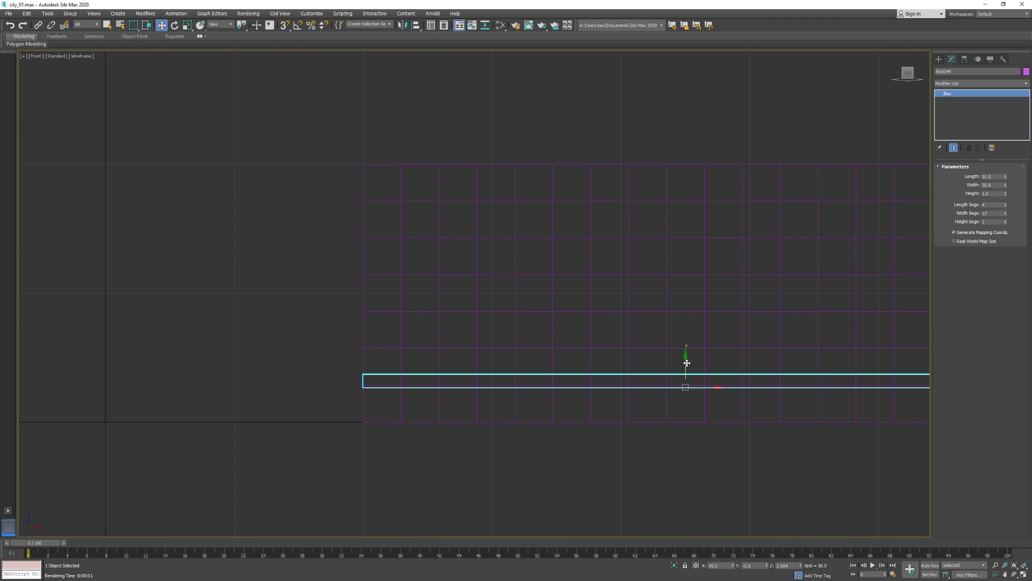
key("F3")
mouse_move(687, 362)
left_mouse_down()
mouse_move(687, 392)
mouse_move(686, 370)
left_mouse_up()
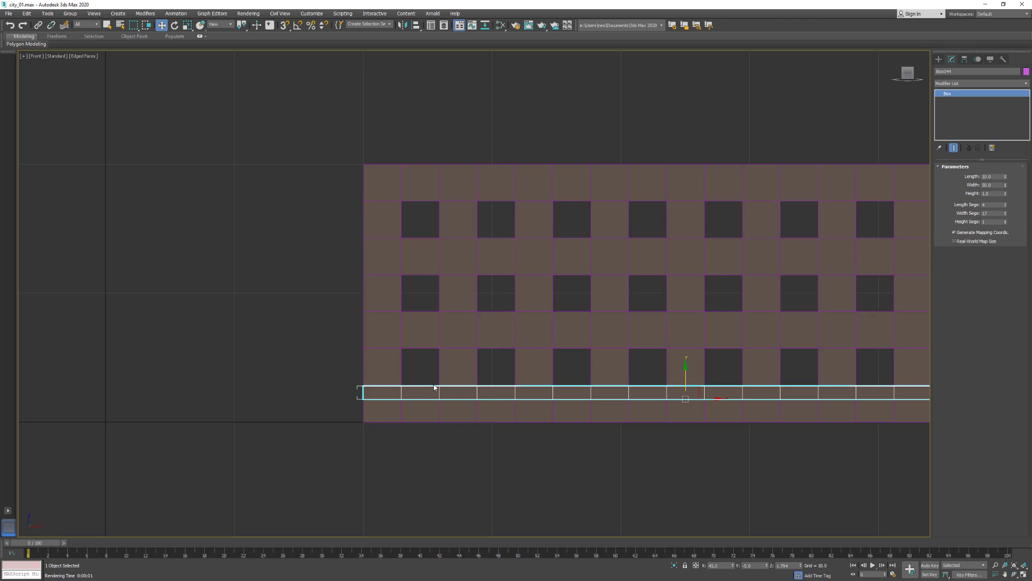
scroll(436, 385, "up", 6)
scroll(666, 371, "down", 8)
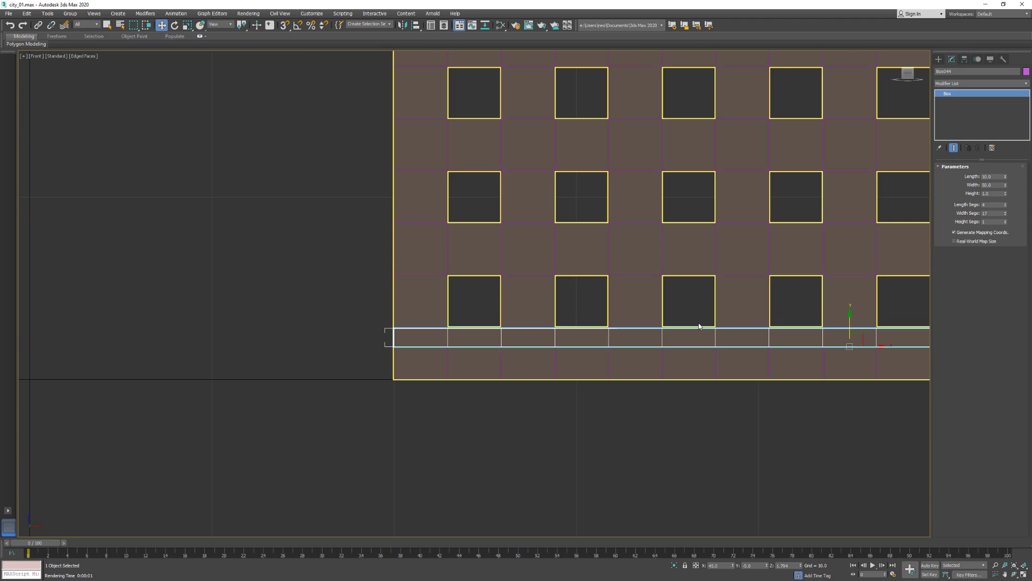
left_click_drag(849, 316, 849, 315)
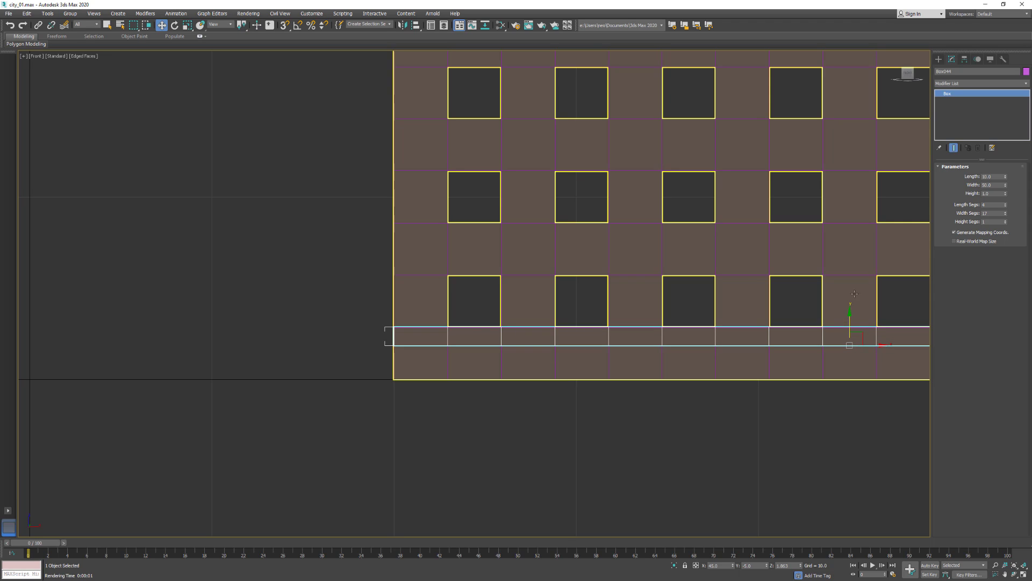
Set the slab Height to 0.5 and raise it just under the lower windows.
double_click(993, 223)
double_click(994, 194)
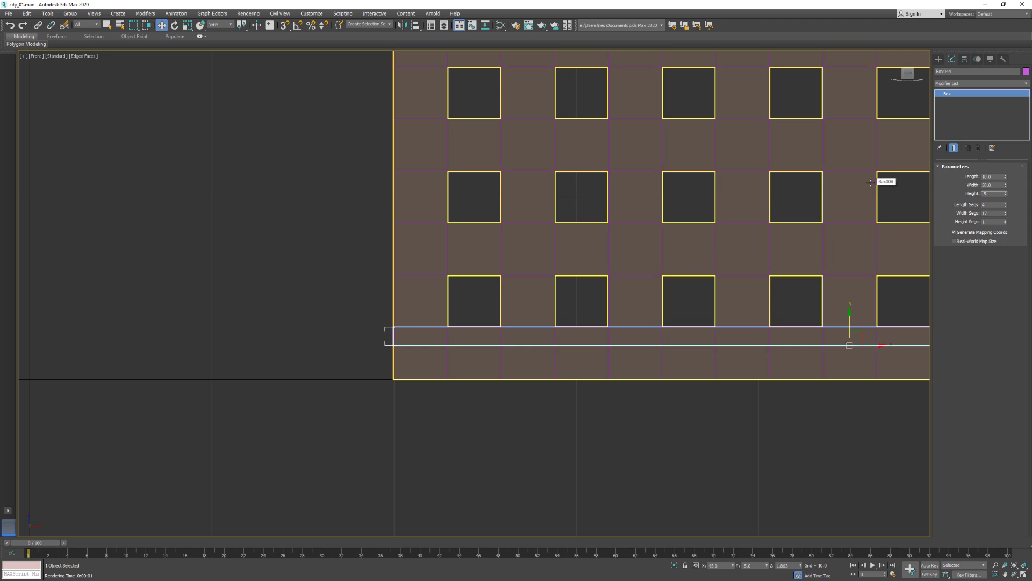
type(".5")
key("Tab")
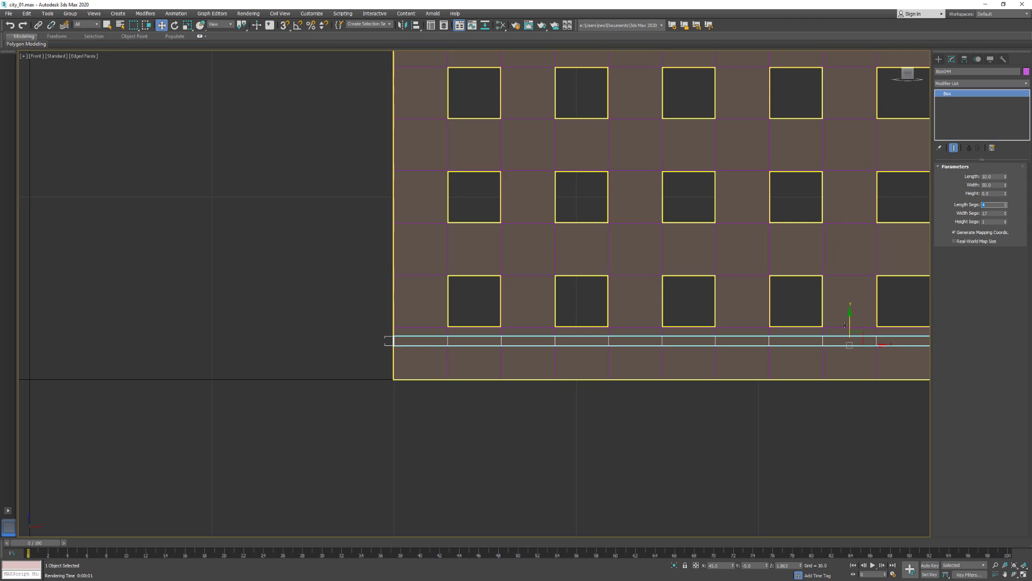
left_click_drag(845, 324, 849, 313)
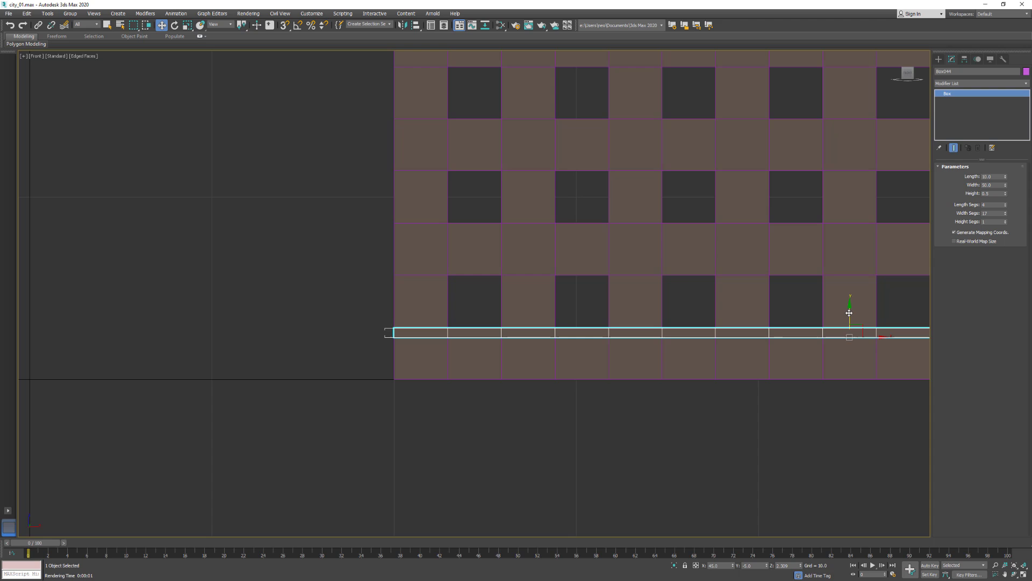
Go back to the Camera view, enable Snaps Toggle, and activate Select and Uniform Scale.
key("c")
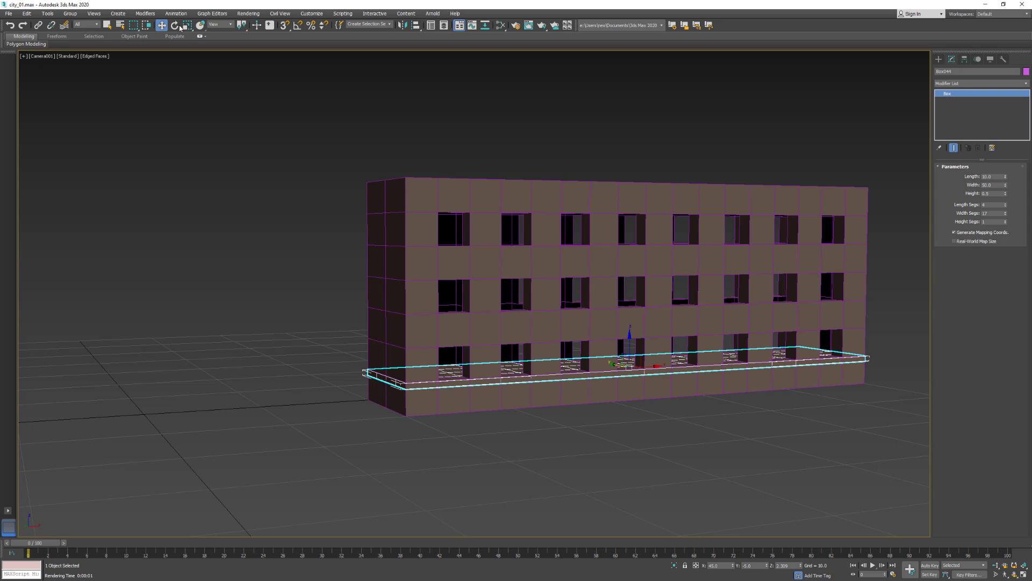
left_click(284, 25)
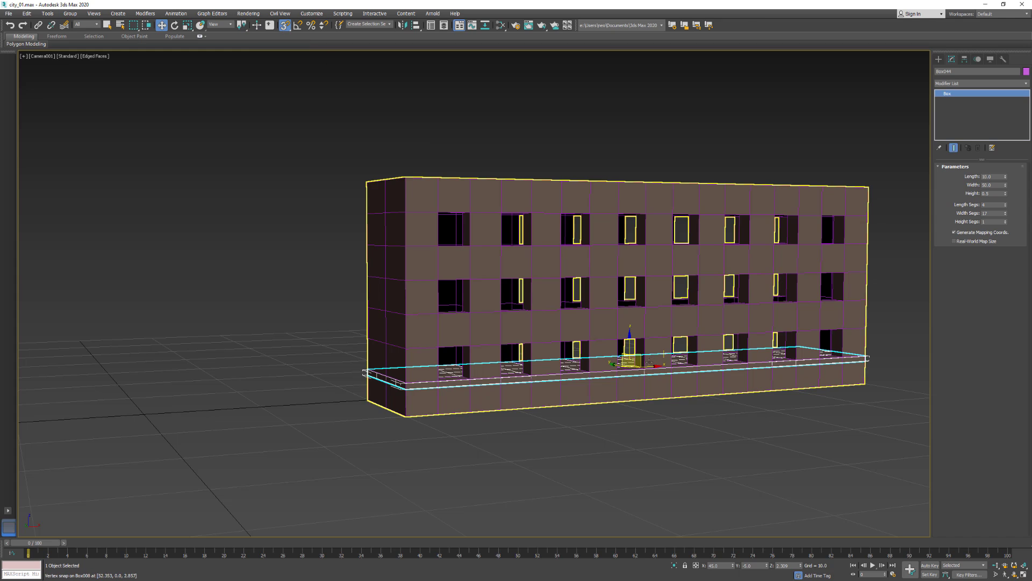
left_click(187, 26)
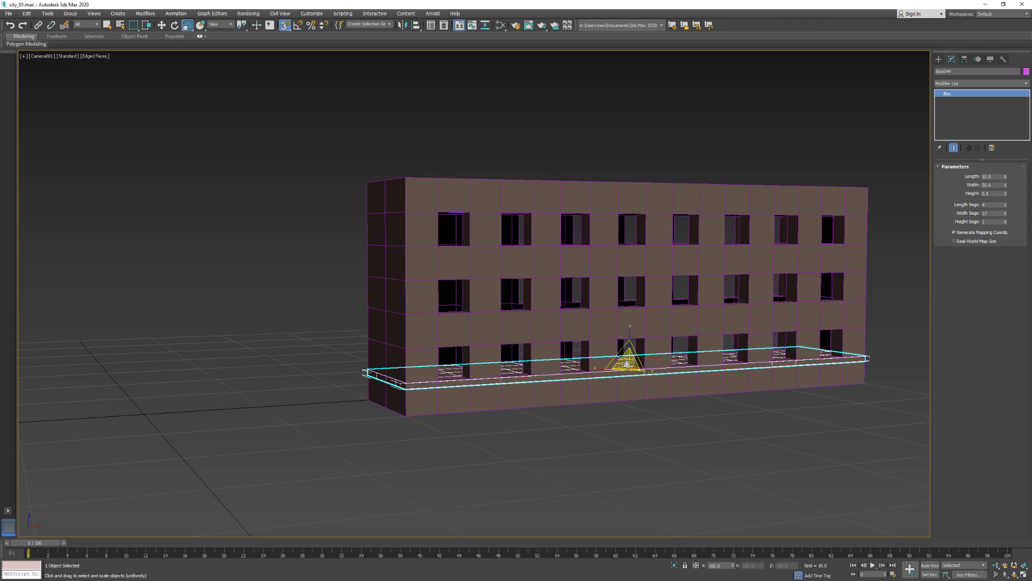
left_click(627, 363)
Set the slab Width to 51.0, checking it in Front and Left views, then return to Camera.
key("f")
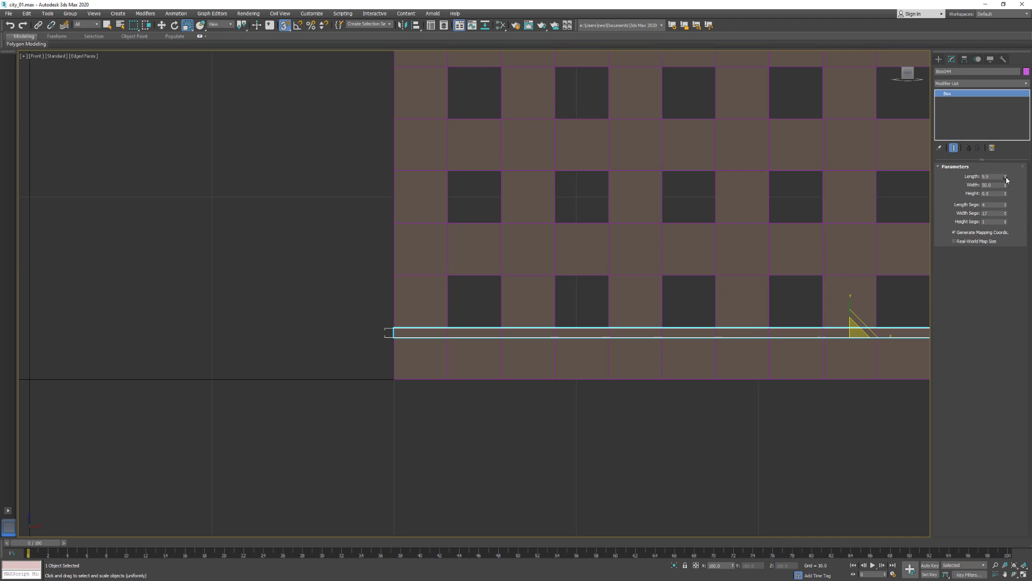
left_click_drag(1008, 188, 1008, 185)
key("l")
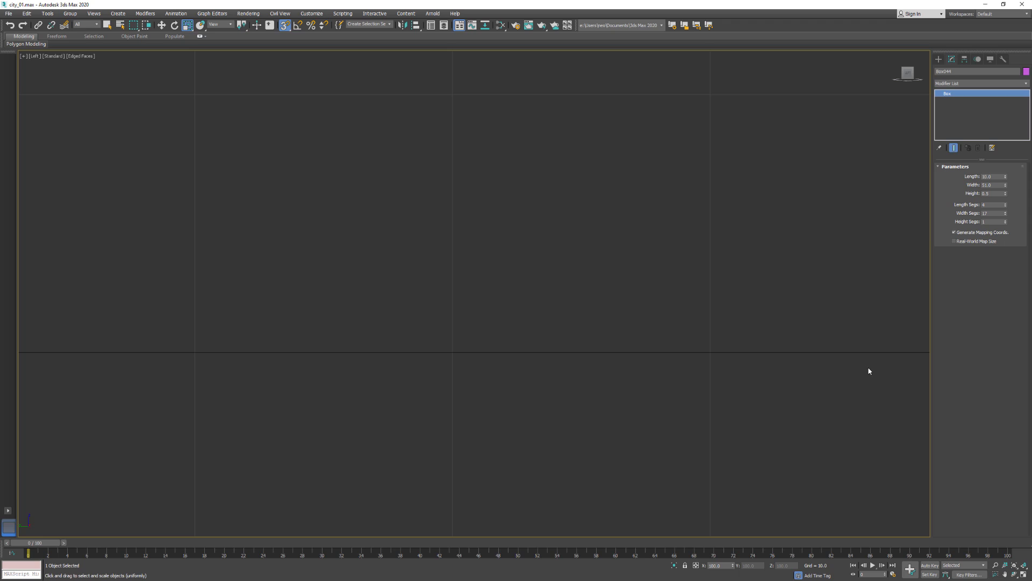
key("z")
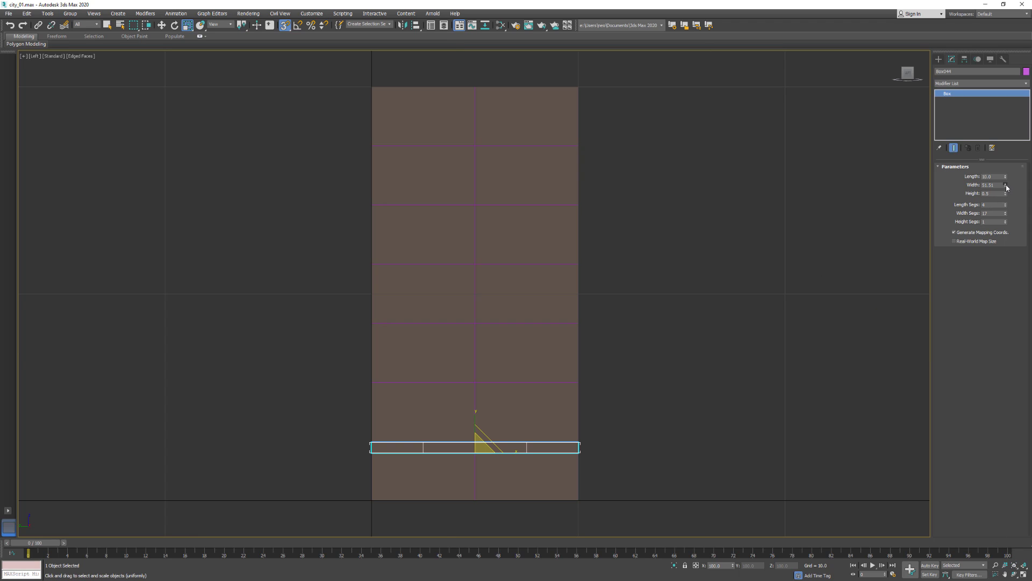
left_click_drag(1008, 187, 1005, 175)
key("c")
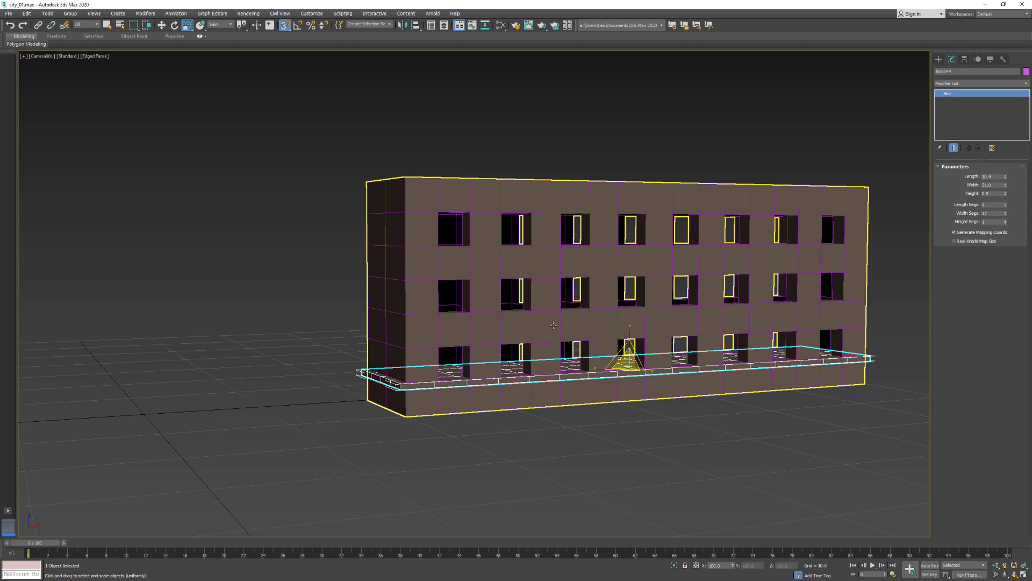
Zoom and pan the Perspective view, then zoom into the Front view of the facade ledge.
key("p")
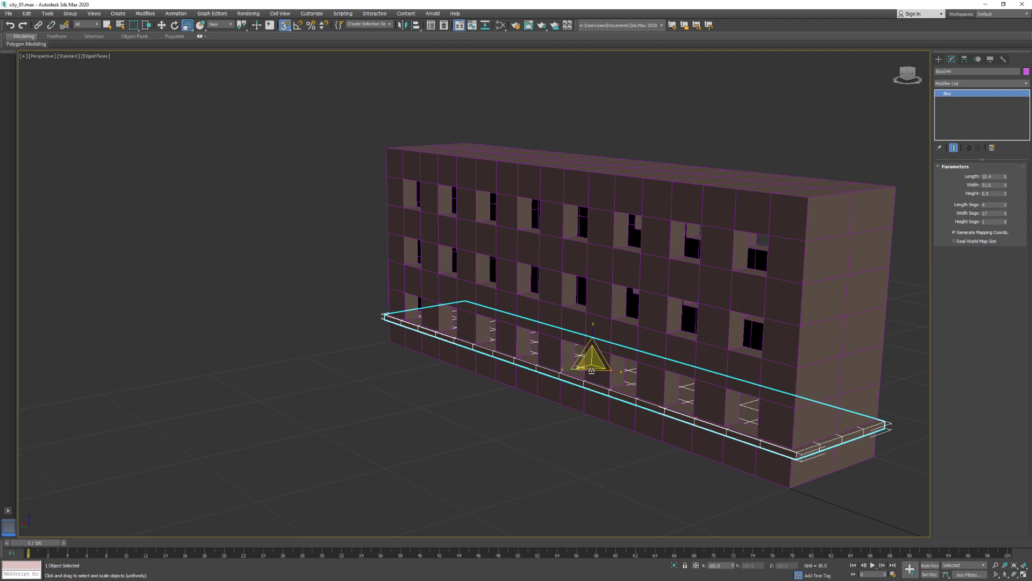
scroll(678, 369, "up", 5)
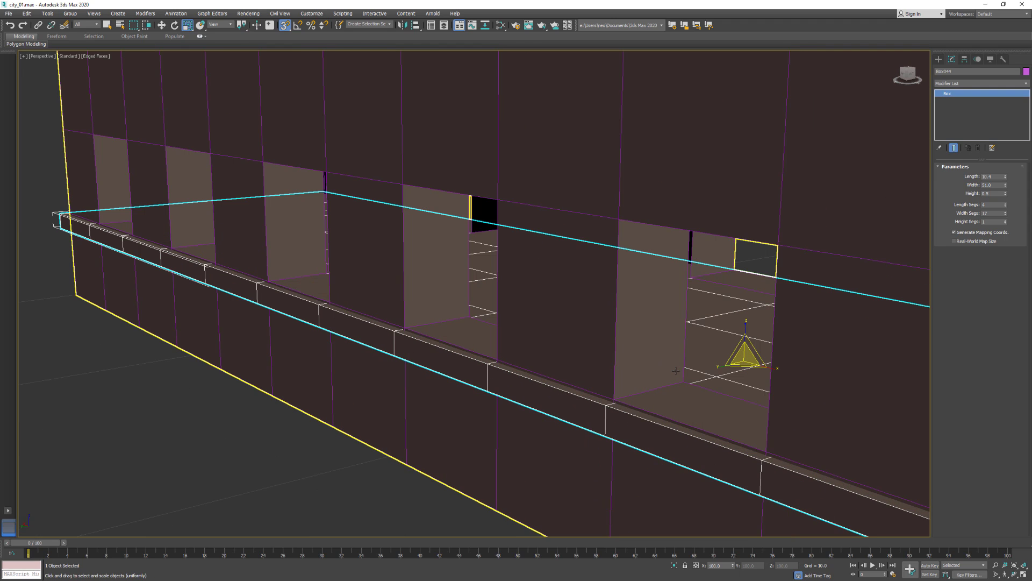
scroll(691, 364, "down", 3)
middle_click_drag(691, 364, 510, 335)
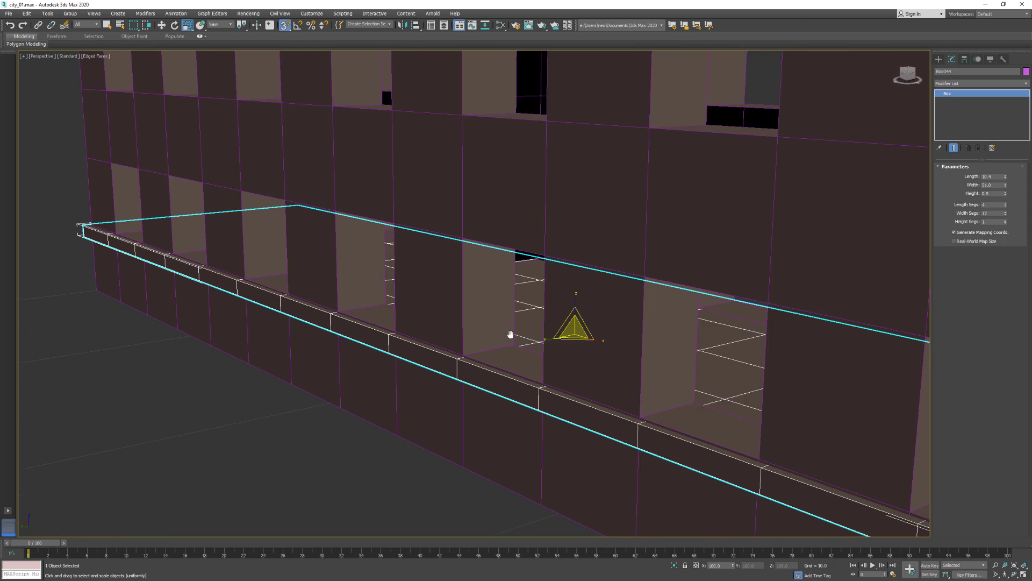
scroll(510, 335, "down", 2)
scroll(643, 327, "up", 3)
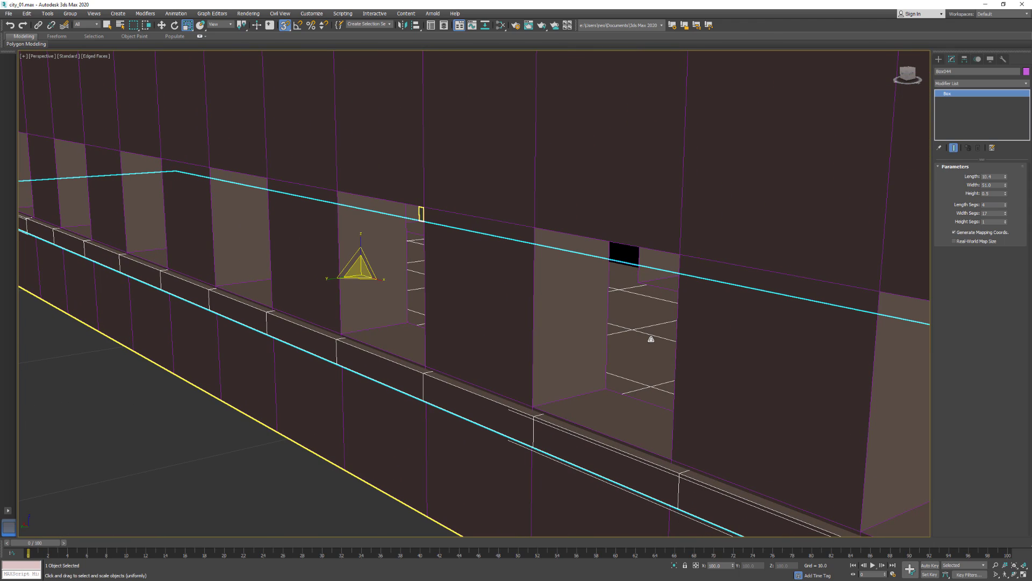
key("f")
scroll(586, 281, "up", 10)
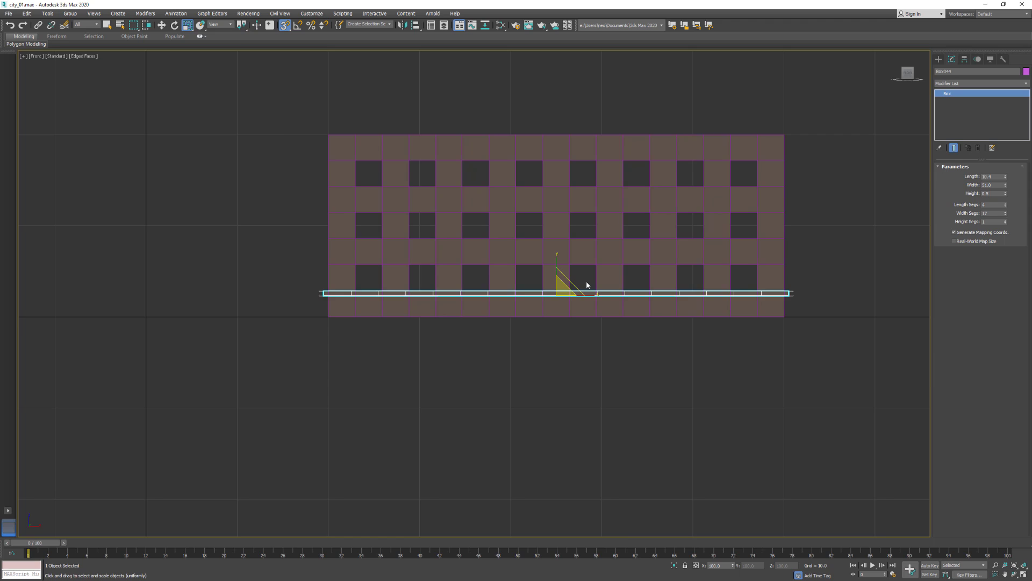
Shift-move a Copy of the ledge up one floor, undoing a stray nudge.
key("w")
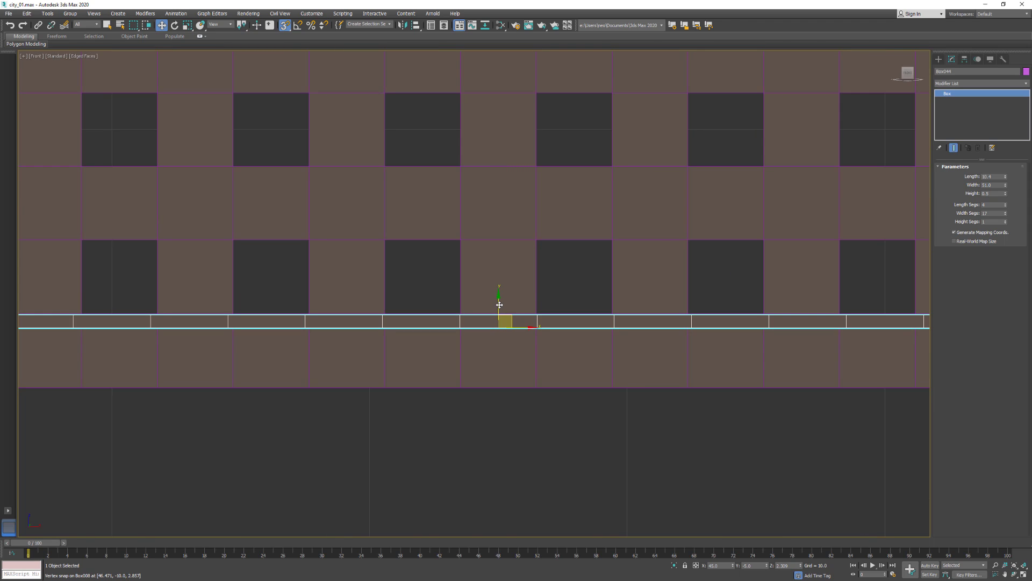
left_click_drag(498, 307, 504, 225, "shift")
left_click(548, 328)
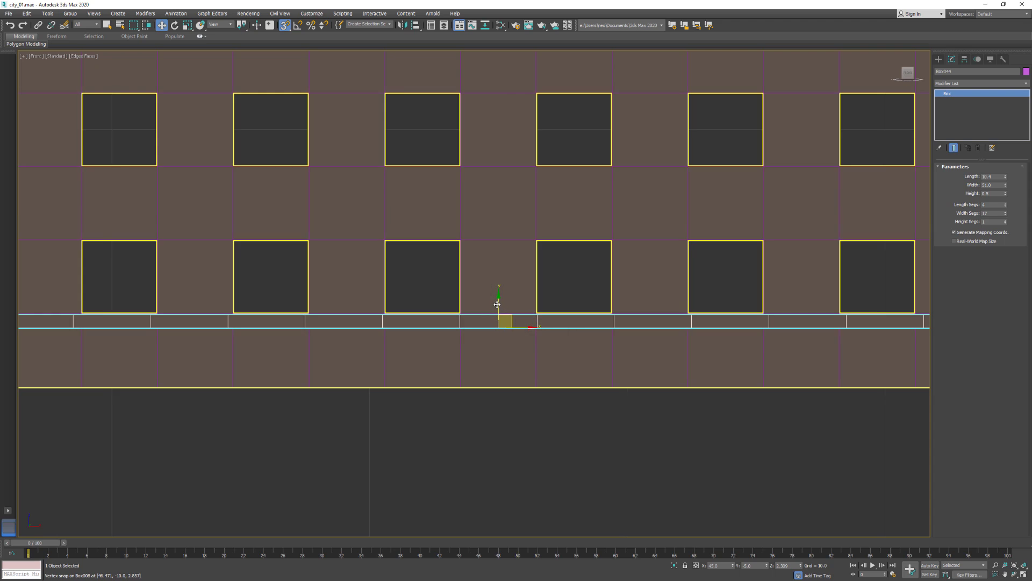
left_click_drag(500, 303, 516, 177, "shift")
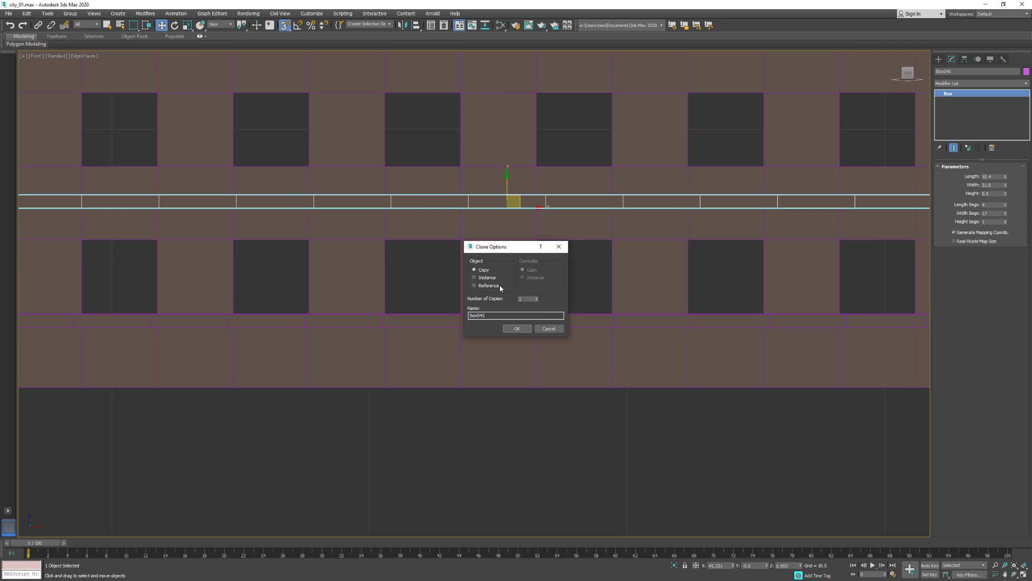
left_click(516, 328)
left_click_drag(506, 212, 506, 200)
key("ctrl+z")
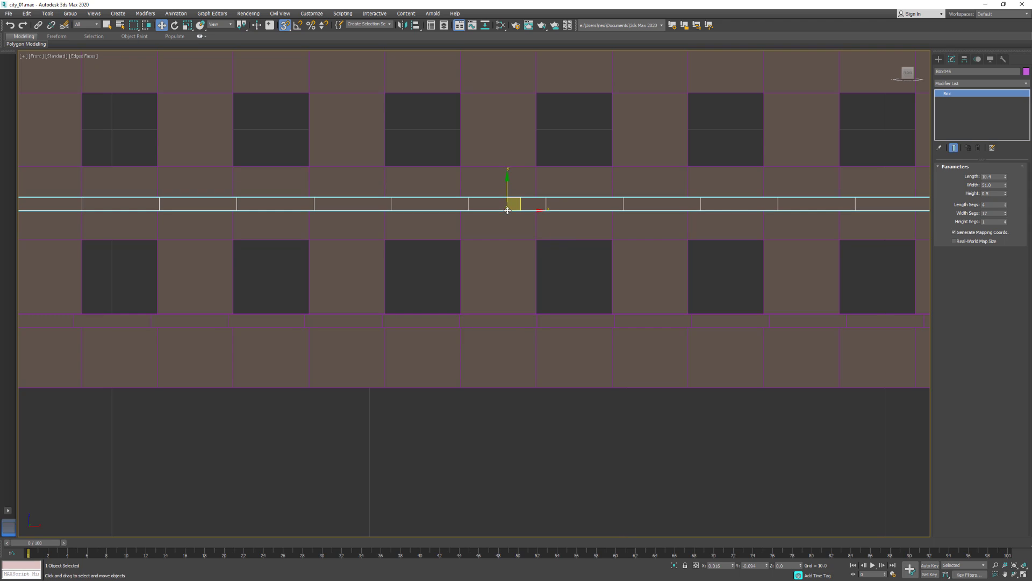
With snapping off, redo the ledge copy one window row higher, then deselect in Camera view.
key("F3")
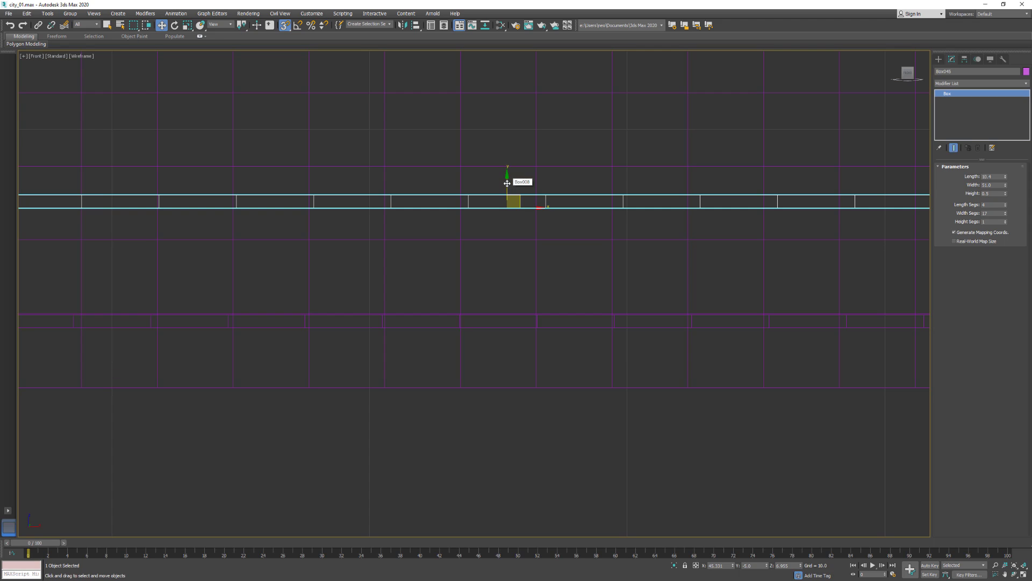
left_click_drag(507, 180, 504, 208)
right_click(503, 208)
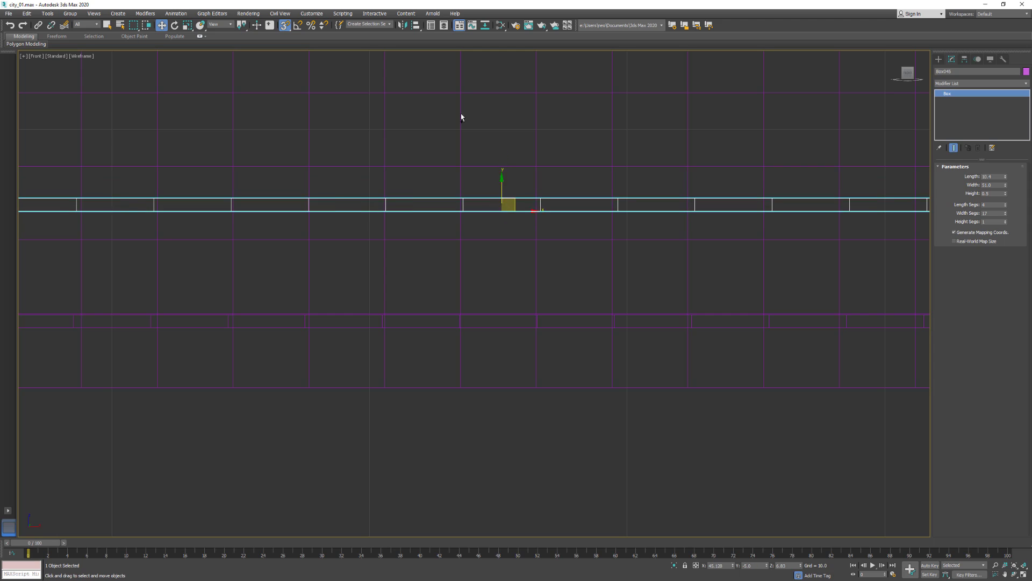
left_click(285, 25)
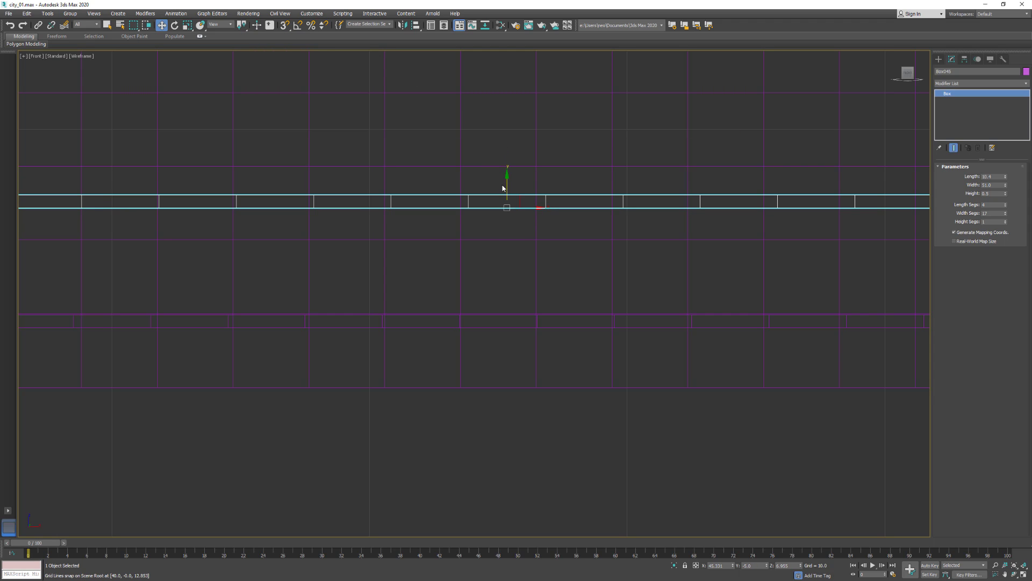
key("ctrl+z")
left_click_drag(500, 298, 502, 213)
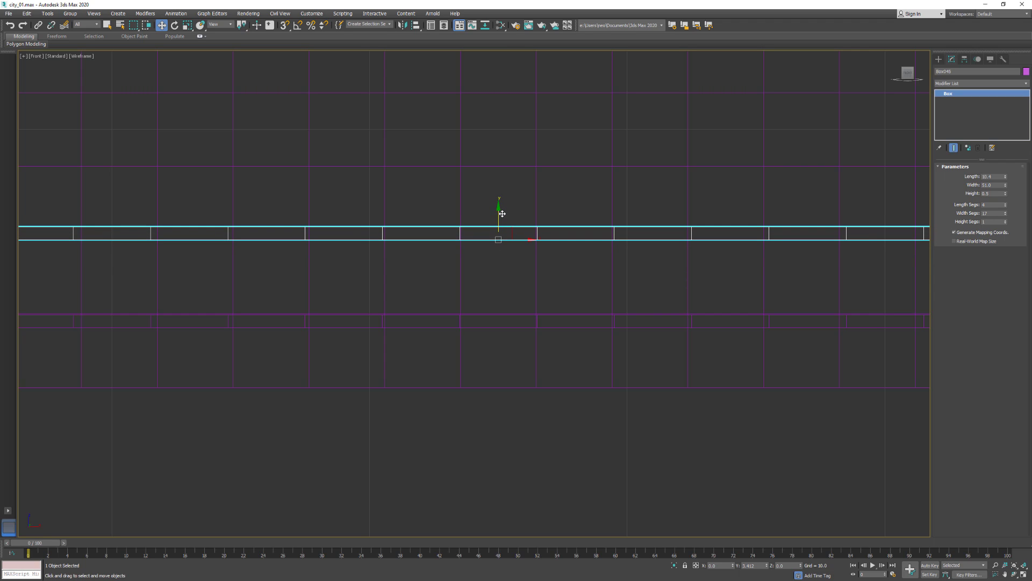
left_click(521, 330)
key("c")
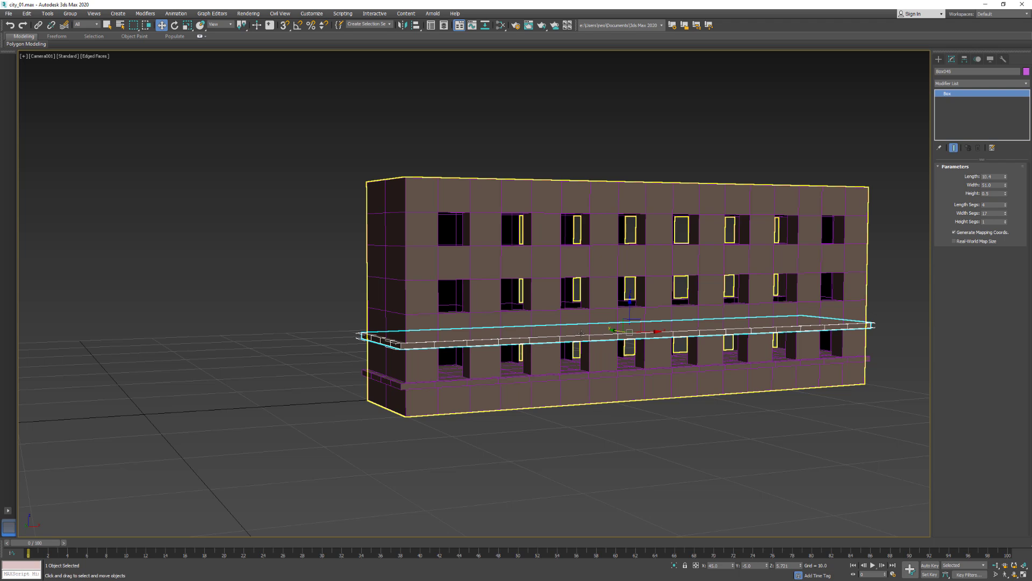
left_click(563, 460)
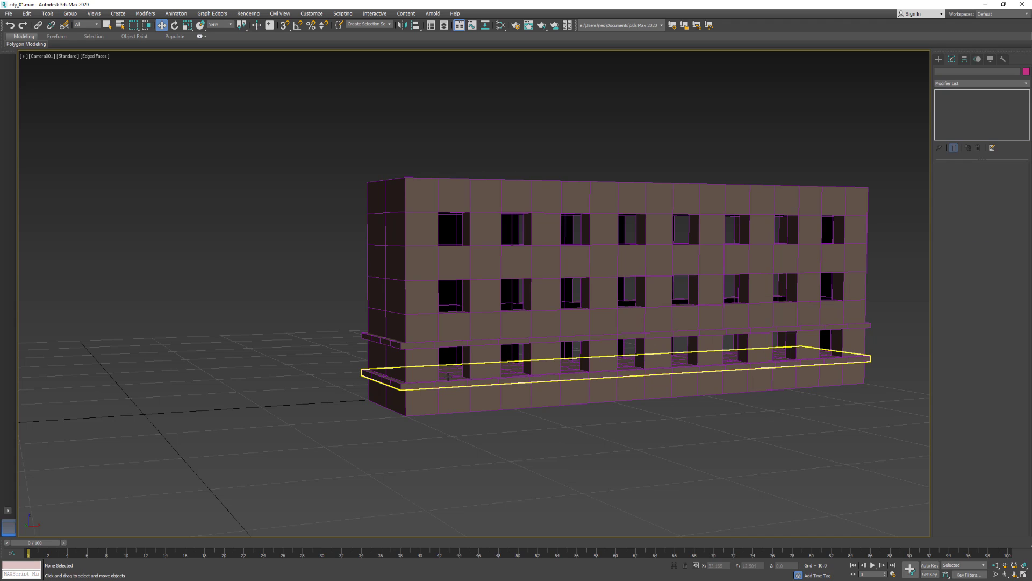
In Front view, select the lower ledge and rename it Win_bot.
left_click(435, 387)
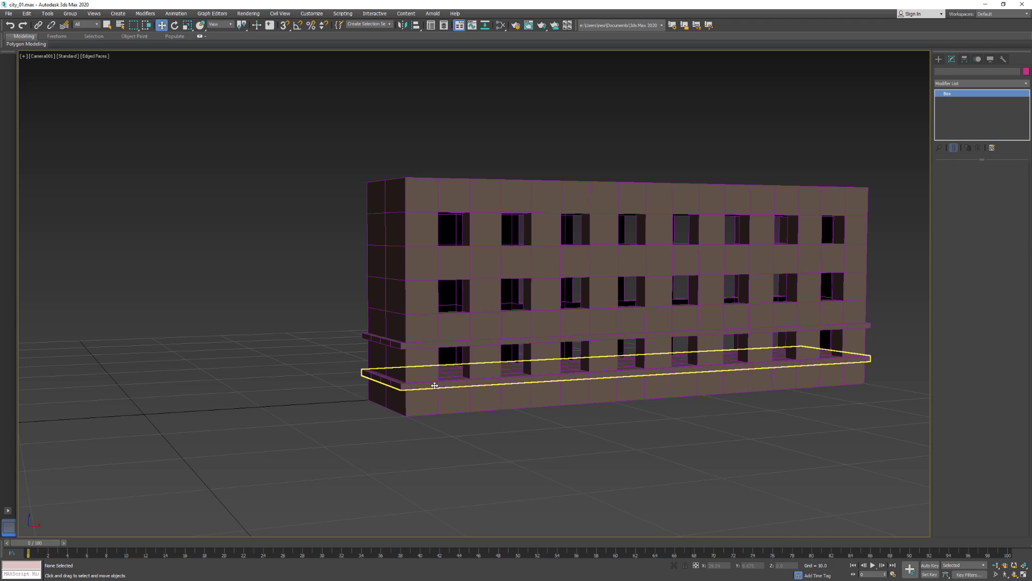
left_click(421, 345, "ctrl")
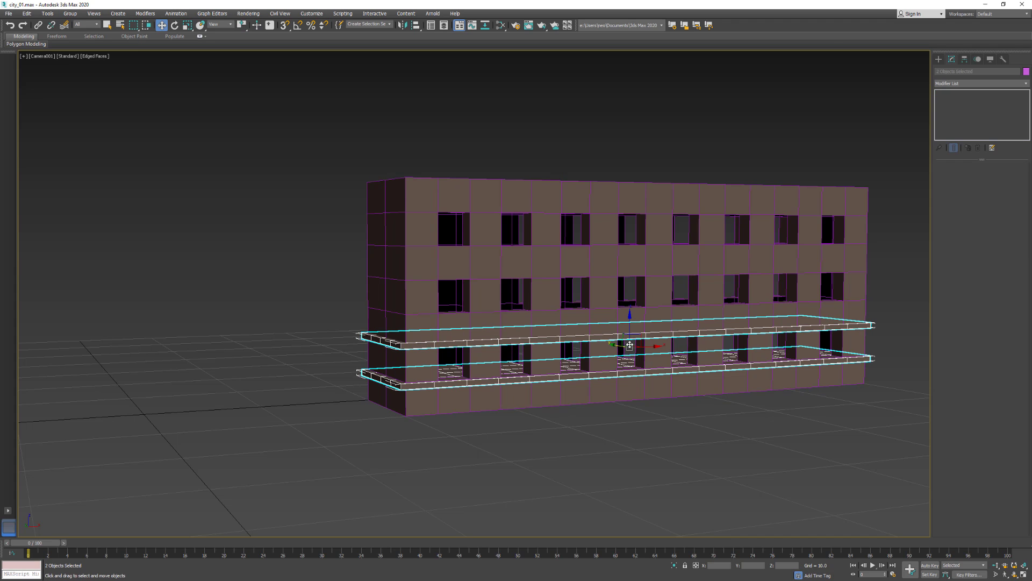
key("f")
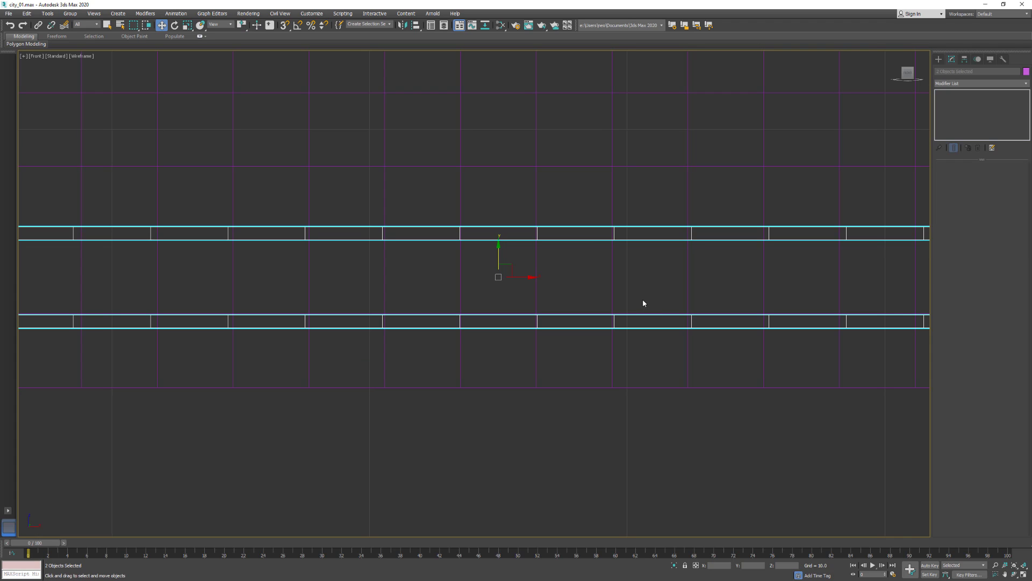
left_click(648, 321)
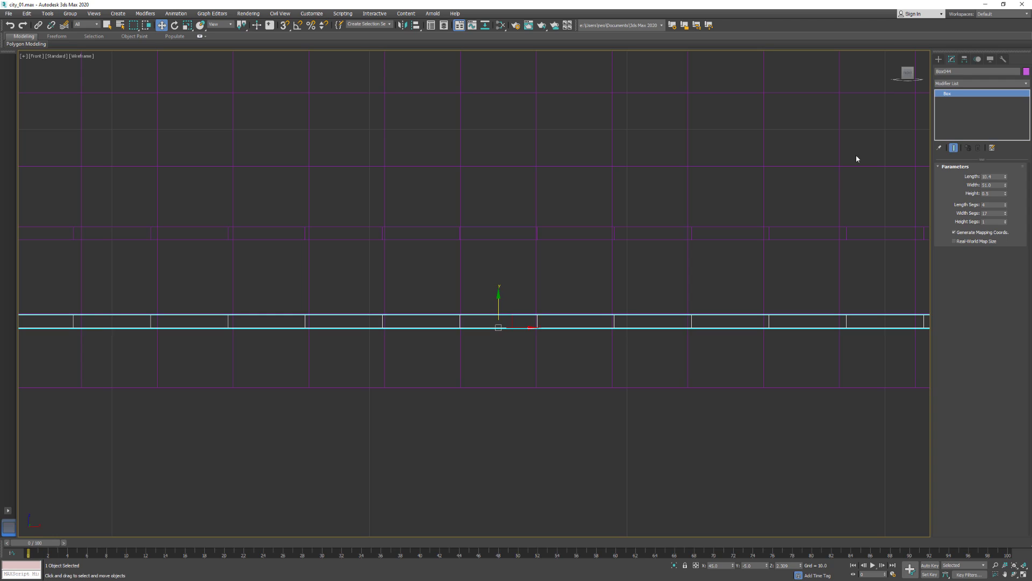
left_click(963, 70)
type("W")
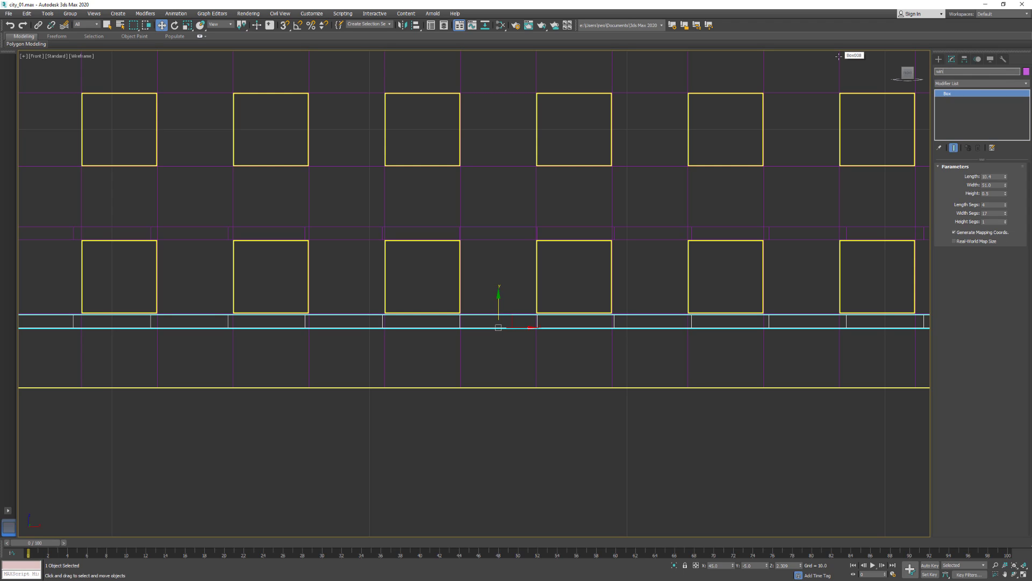
type("in_bot")
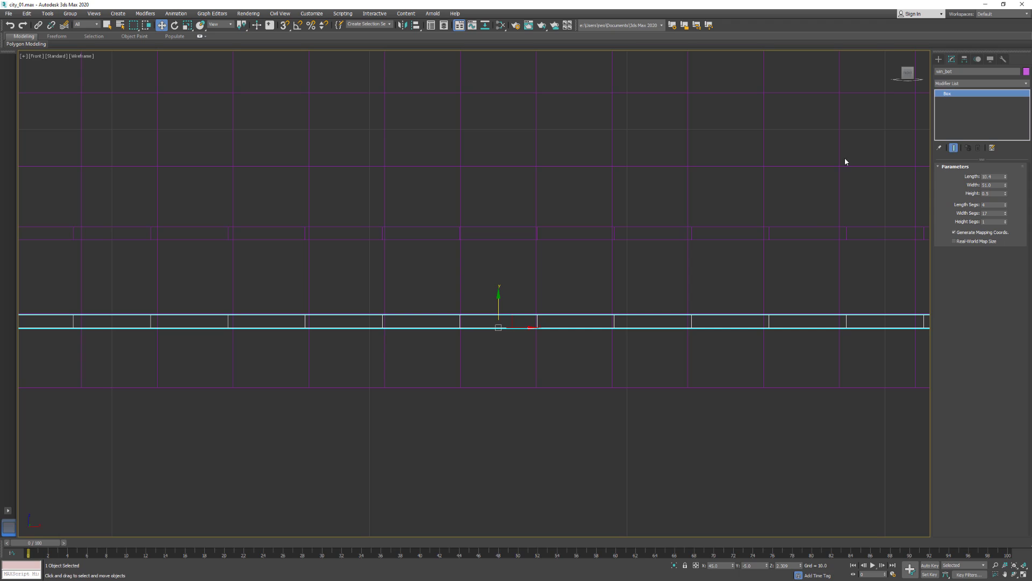
Select the upper ledge and rename it win_top.
left_click(803, 225)
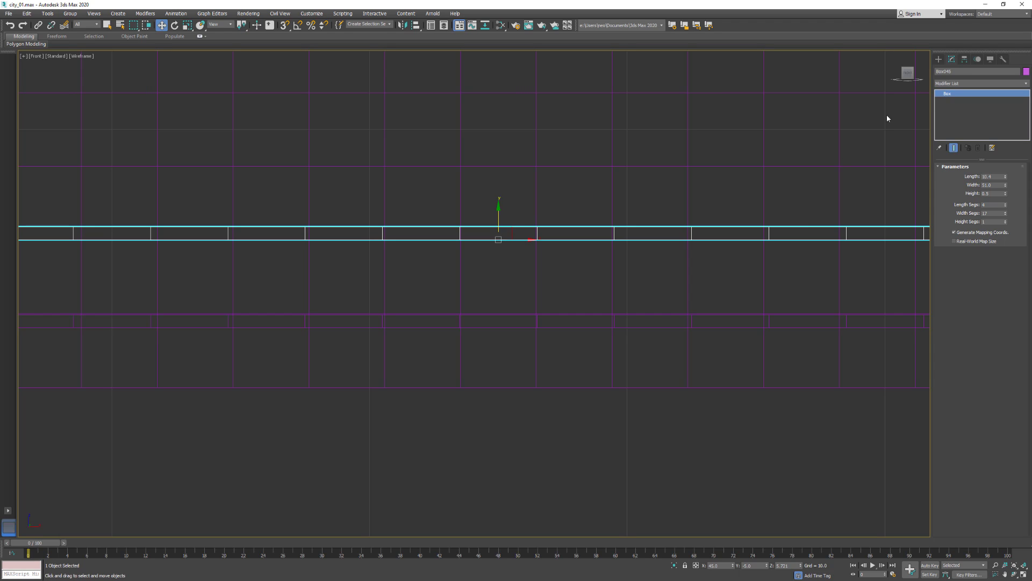
left_click(963, 71)
type("win_topc")
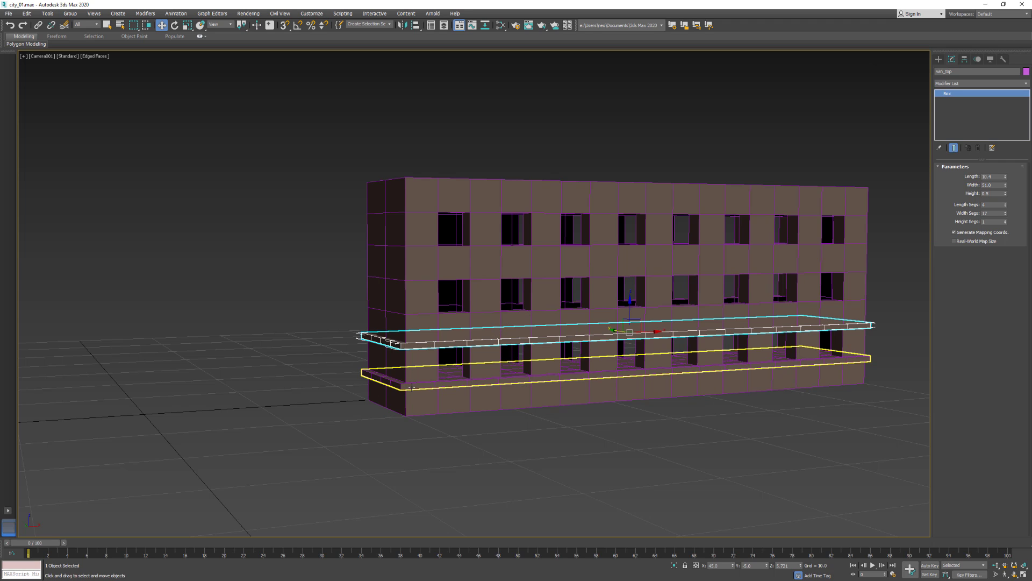
Clone both ledges one floor higher as instances of the originals.
left_click(412, 386, "ctrl")
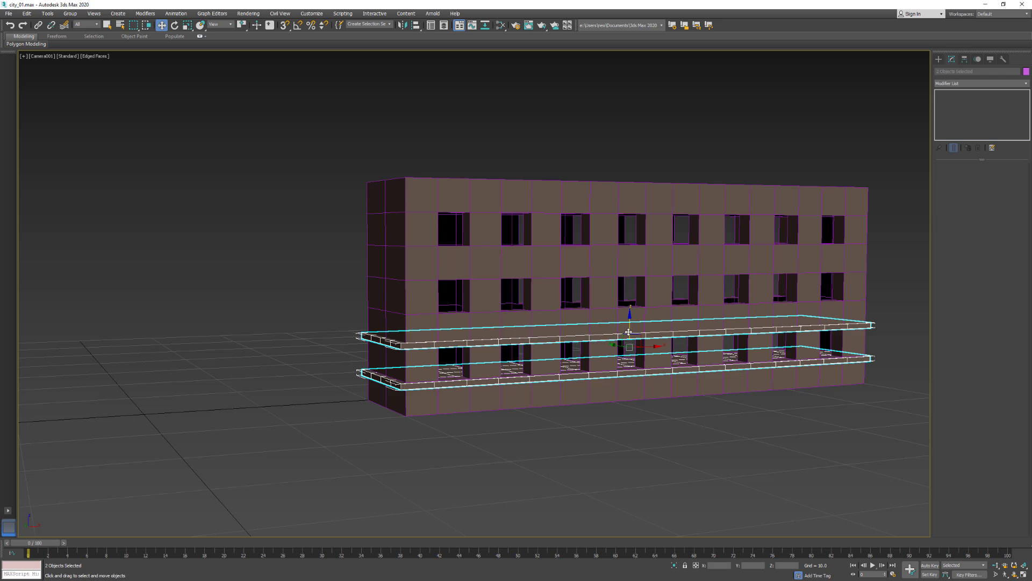
left_click_drag(628, 332, 625, 273, "shift")
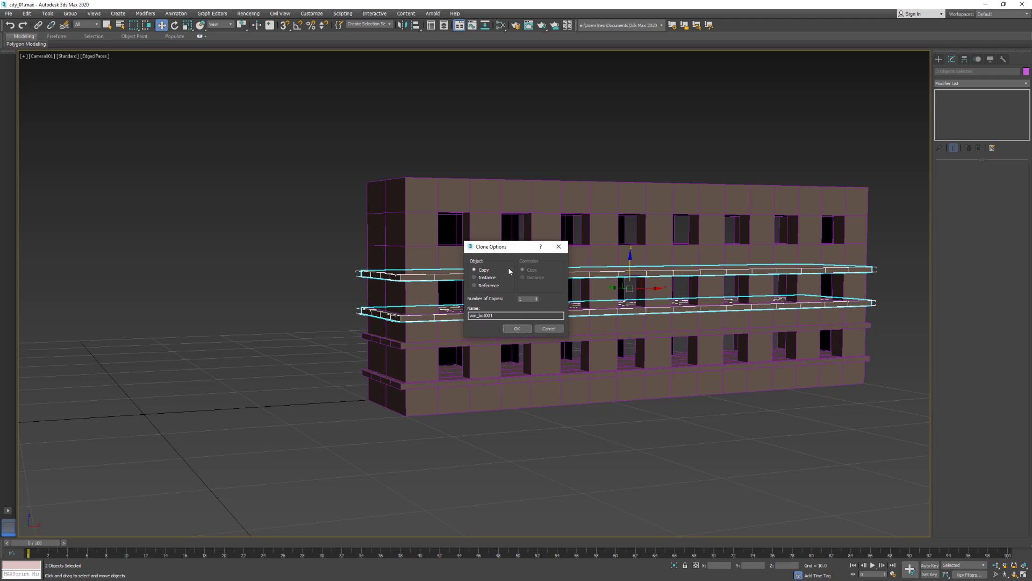
left_click(488, 278)
left_click(517, 328)
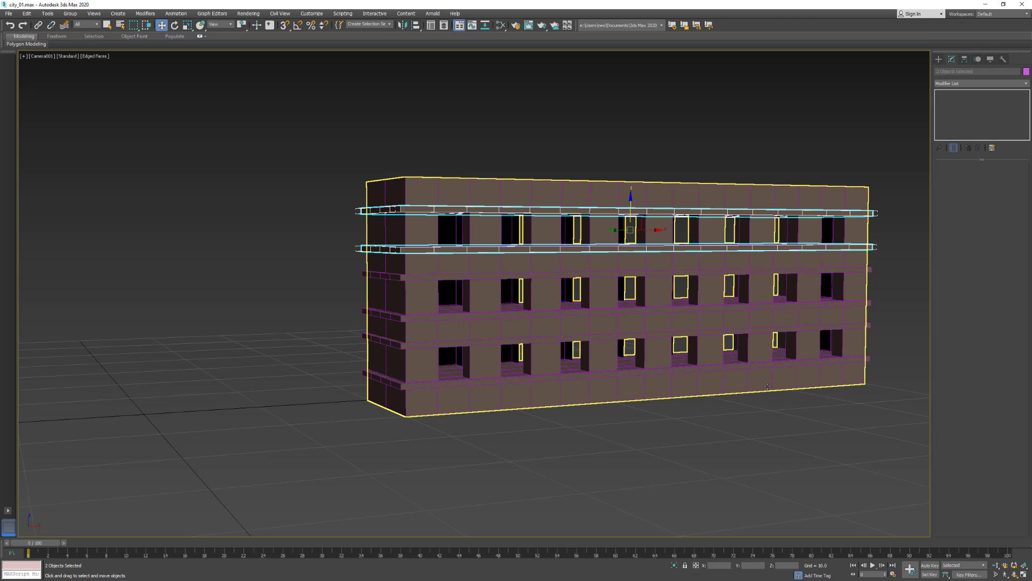
In the Front view, align the lower and upper ledge pairs with their window rows.
key("f")
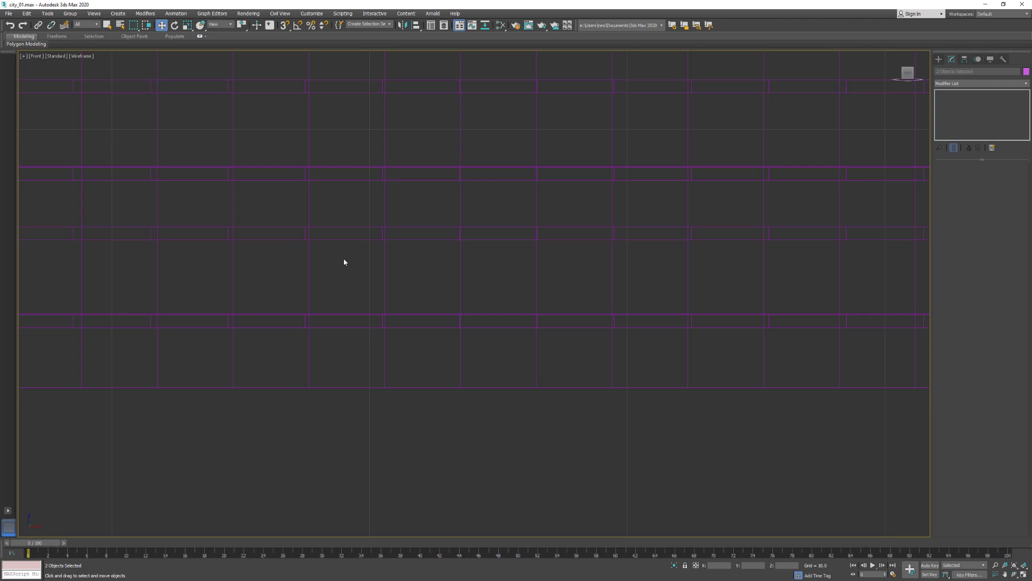
middle_click_drag(571, 315, 661, 369)
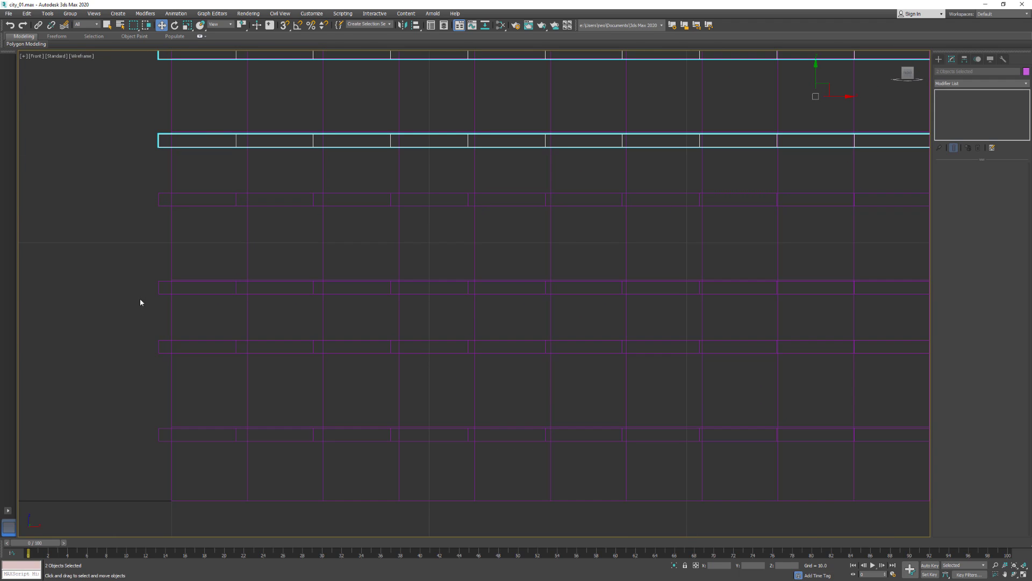
left_click_drag(164, 184, 168, 177)
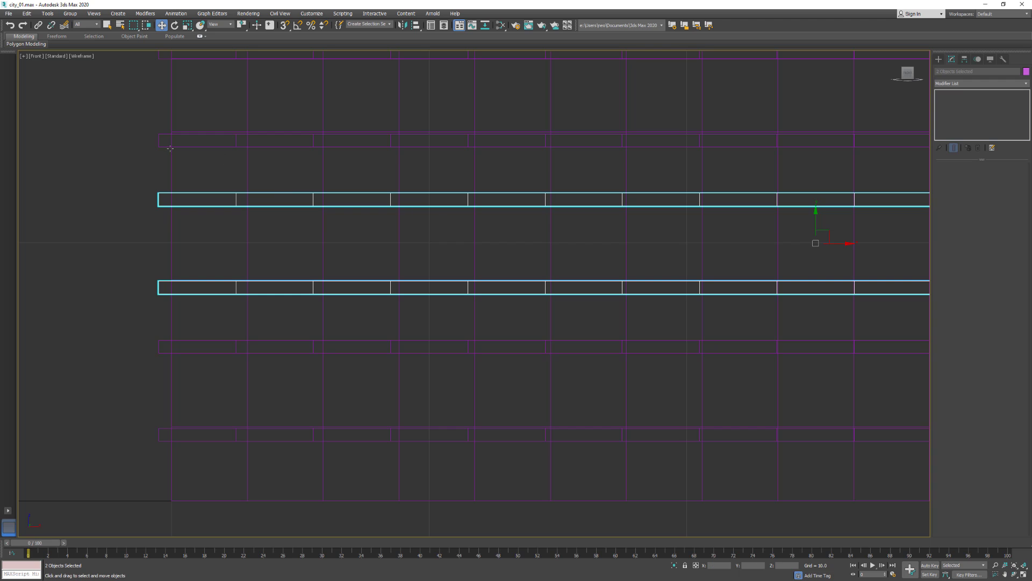
middle_click_drag(141, 148, 152, 252)
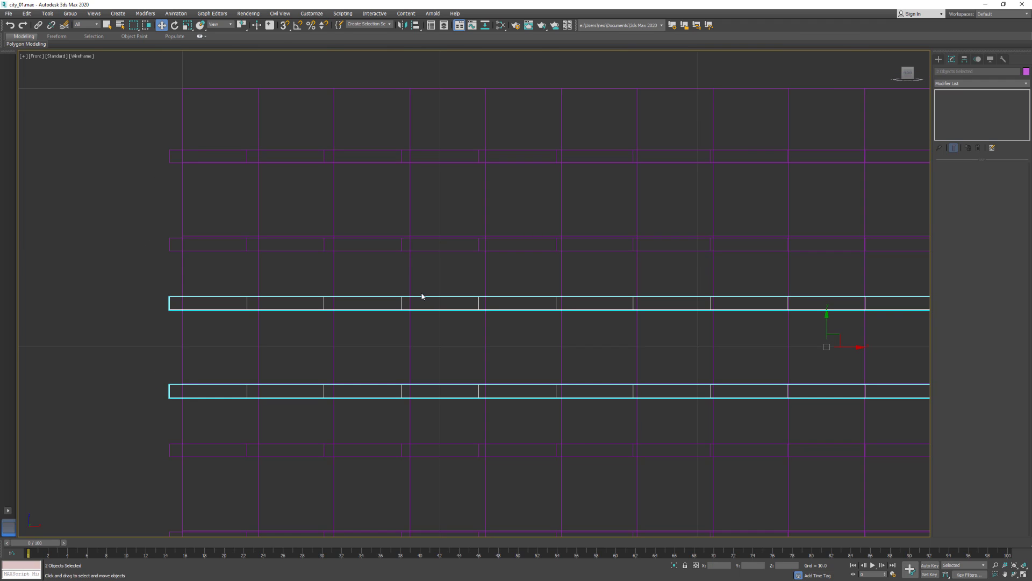
left_click_drag(826, 319, 827, 318)
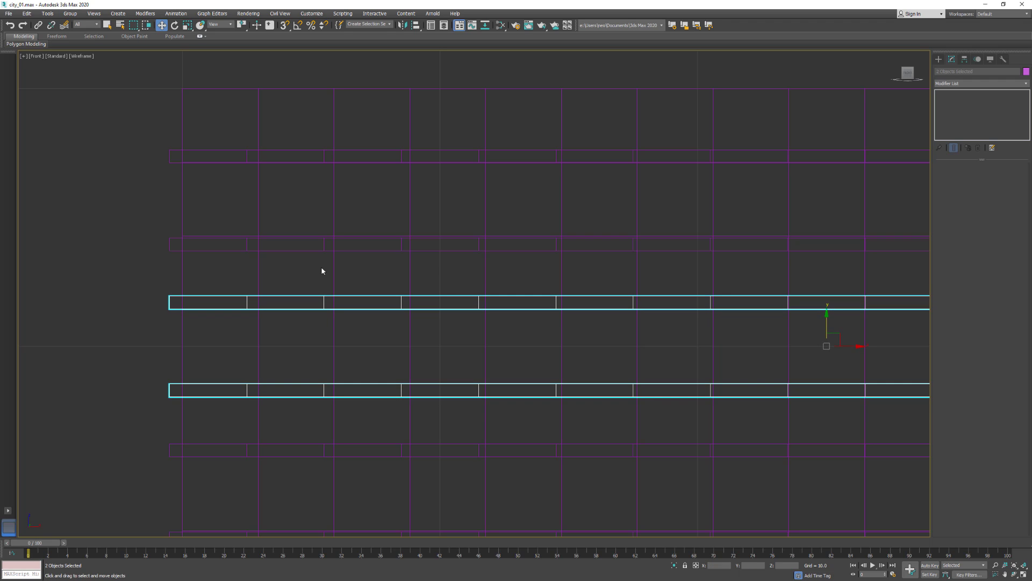
left_click_drag(164, 162, 173, 143)
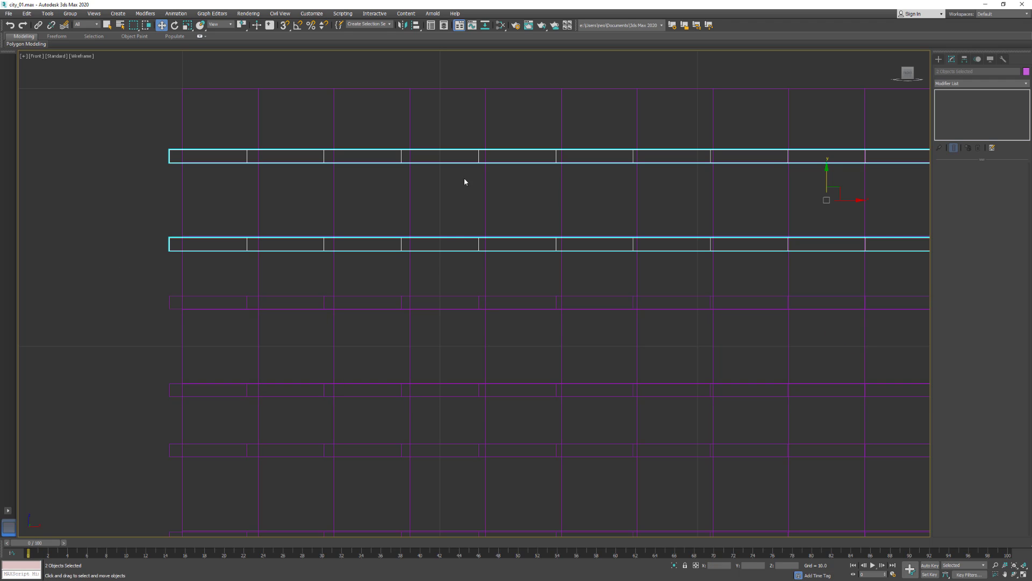
left_click_drag(829, 167, 830, 167)
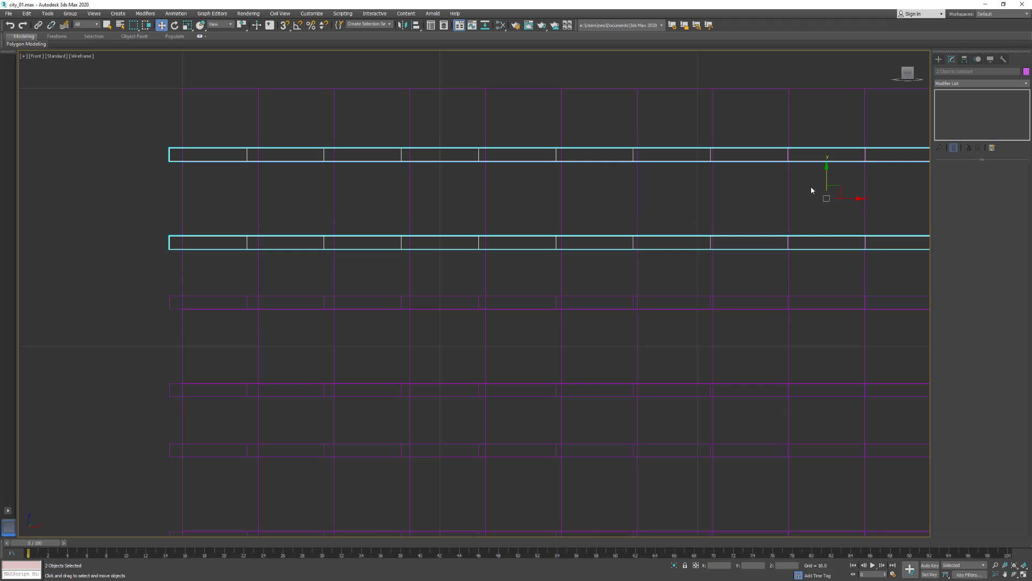
key("c")
left_click(532, 124)
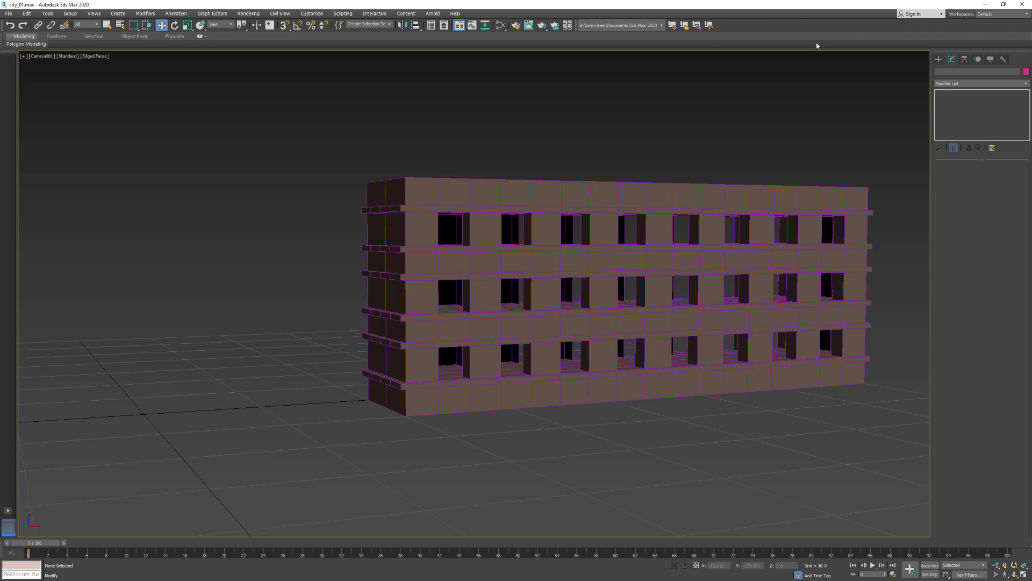
Use Unhide All in the Display panel to bring back the blue tower, glass building and roads.
left_click(987, 63)
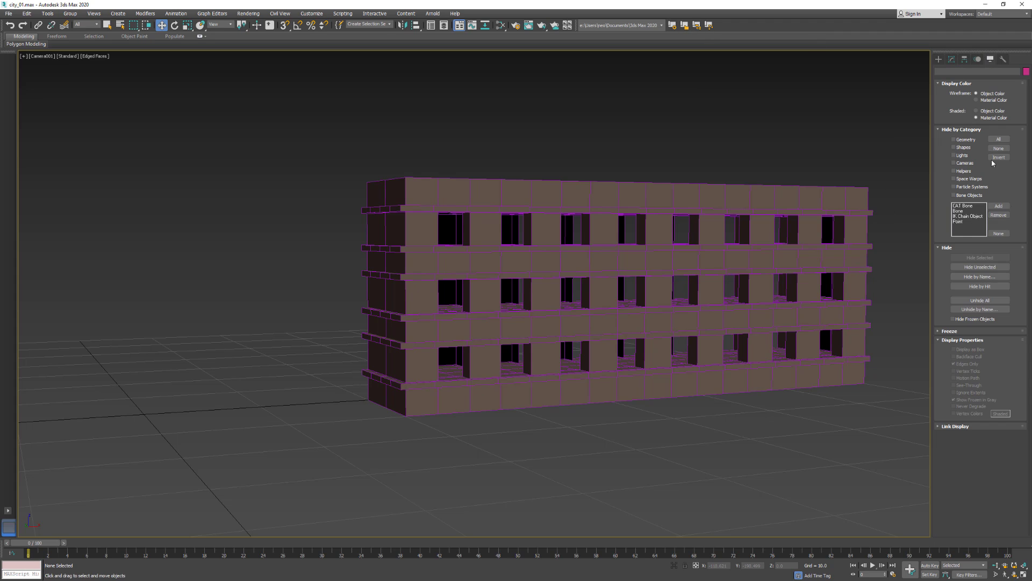
left_click(979, 300)
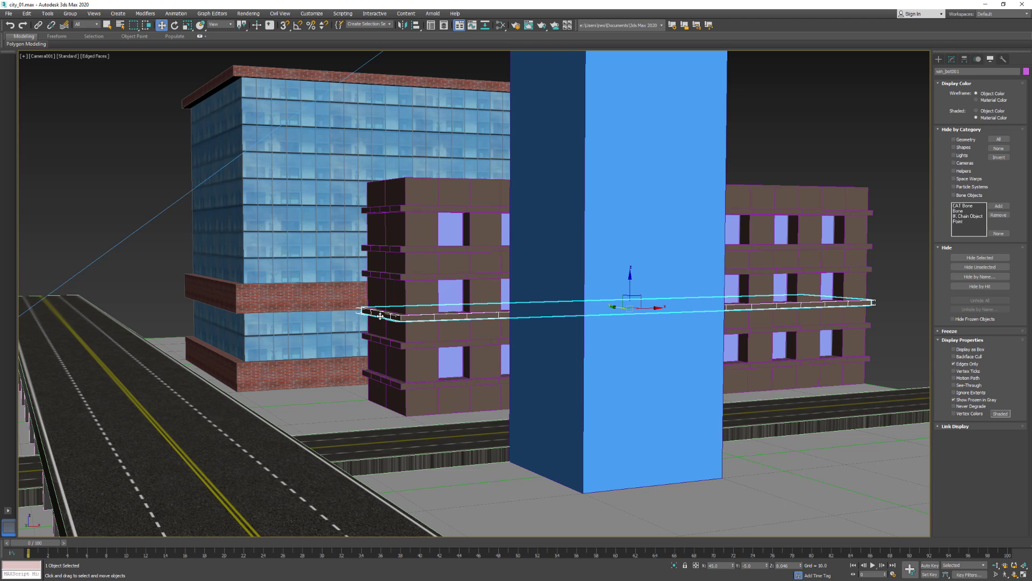
Add the remaining ledge slabs until all six are selected, then open Render Setup: Arnold with F10.
left_click(399, 345, "ctrl")
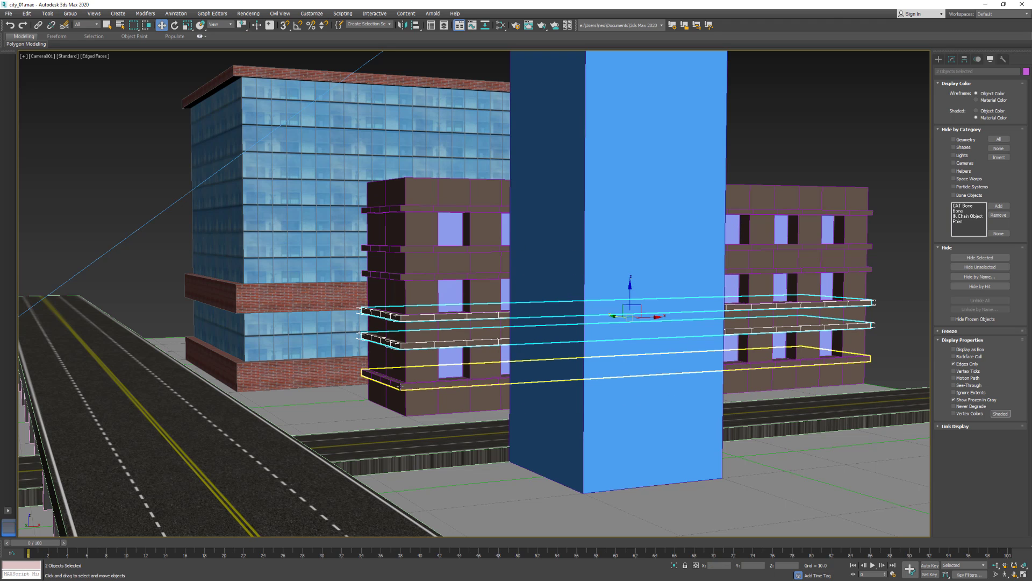
left_click(401, 386, "ctrl")
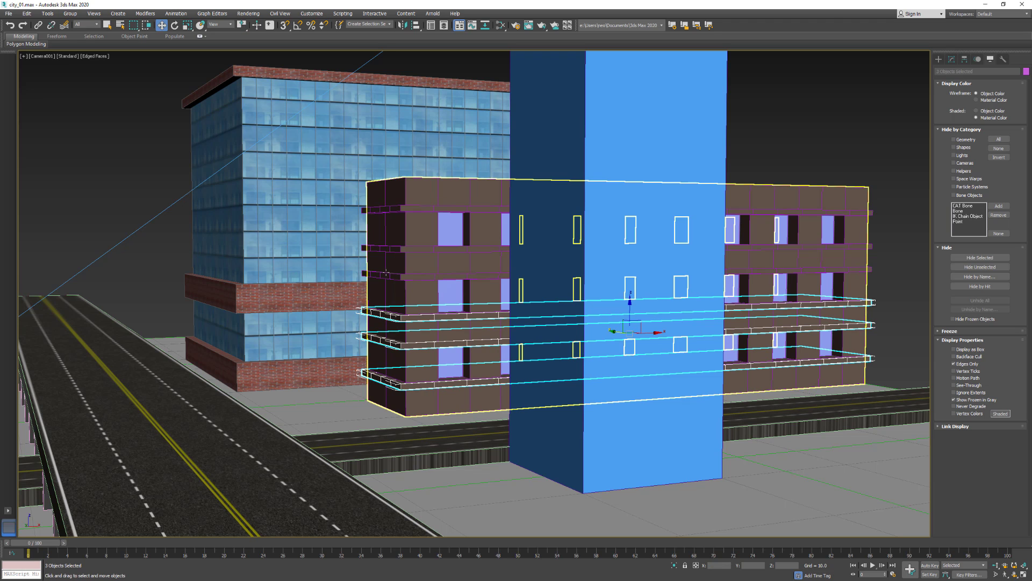
left_click(388, 268, "ctrl")
left_click(385, 249, "ctrl")
left_click(383, 209, "ctrl")
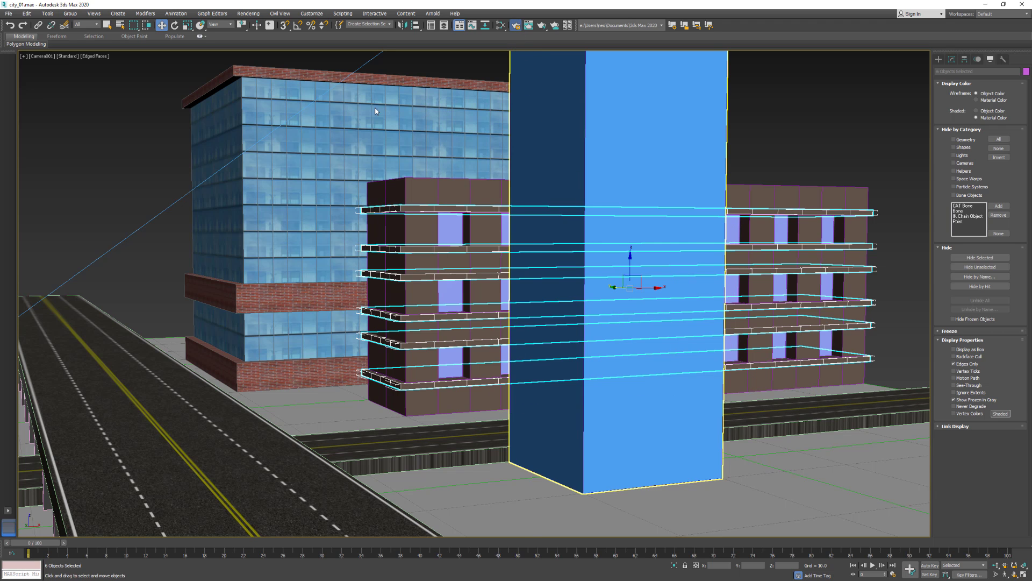
key("F10")
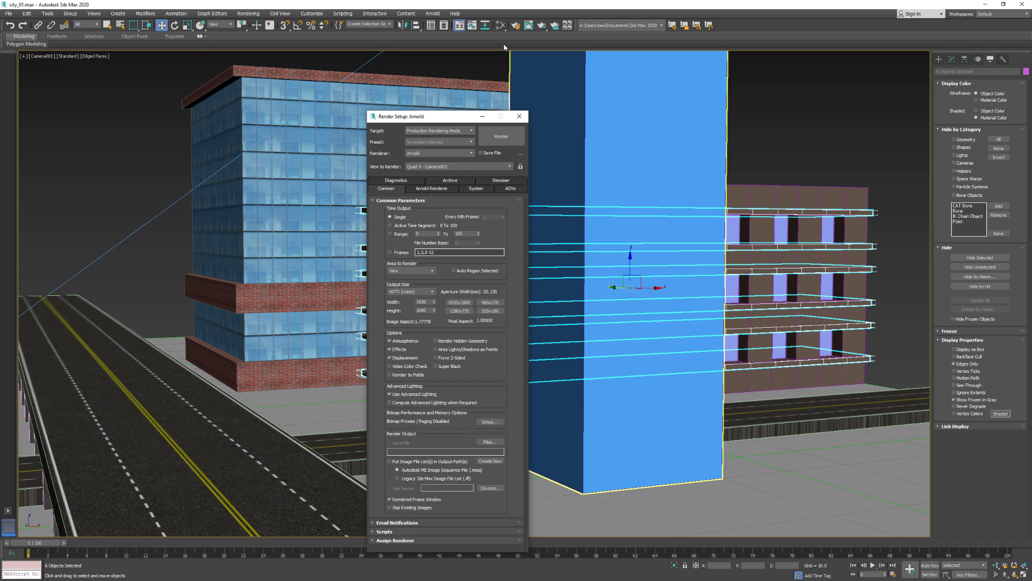
Close Render Setup and show brick_textured's parameters in the Slate Material Editor, dismissing Arnold messages.
left_click(520, 117)
key("m")
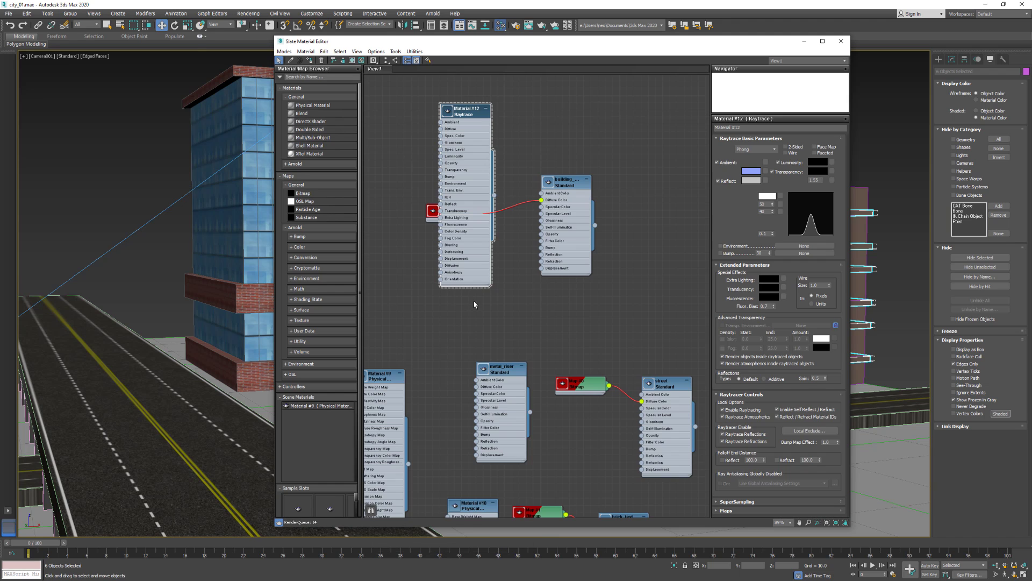
middle_click_drag(473, 329, 467, 198)
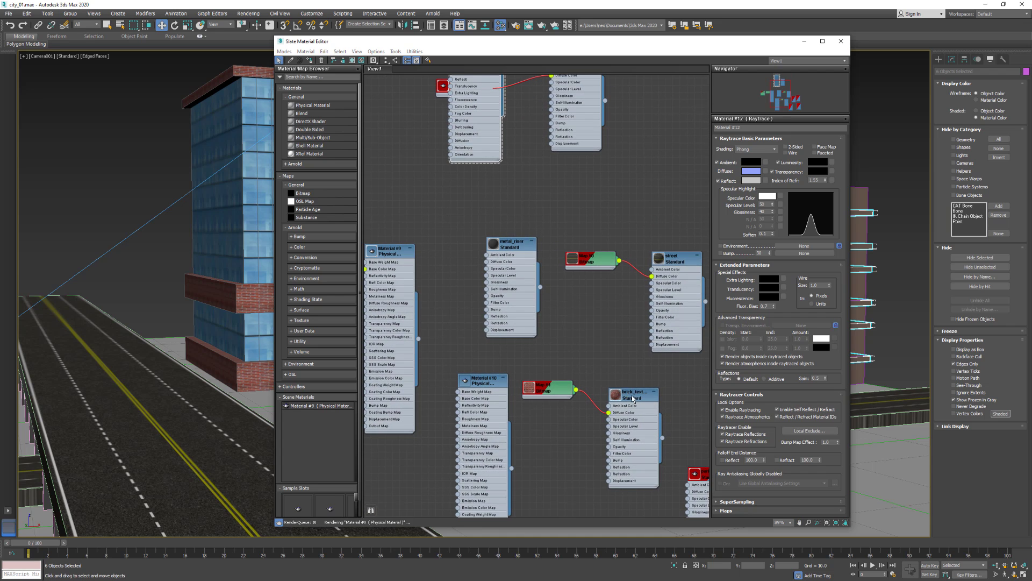
left_click(940, 356)
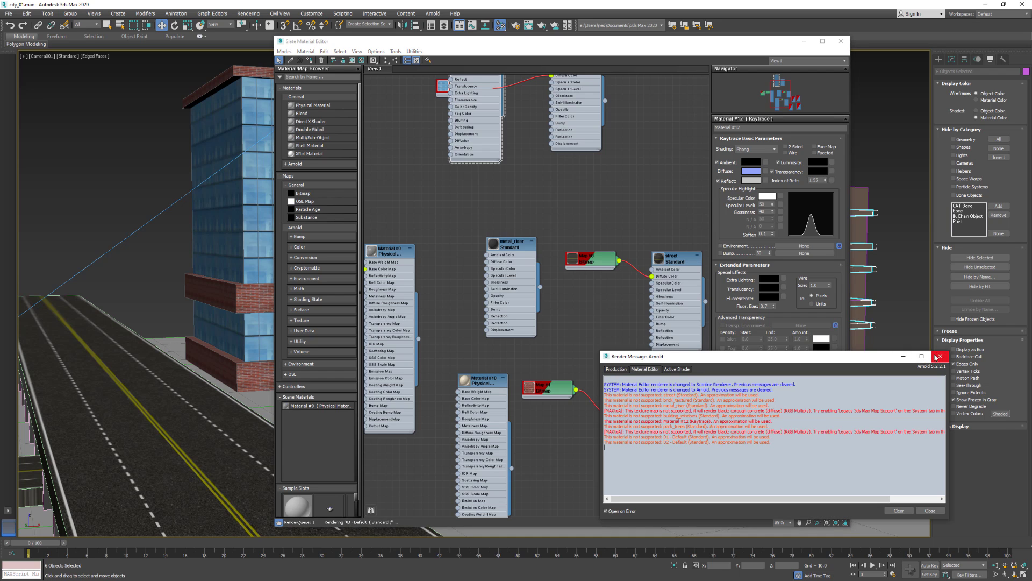
left_click(940, 356)
left_click(639, 399)
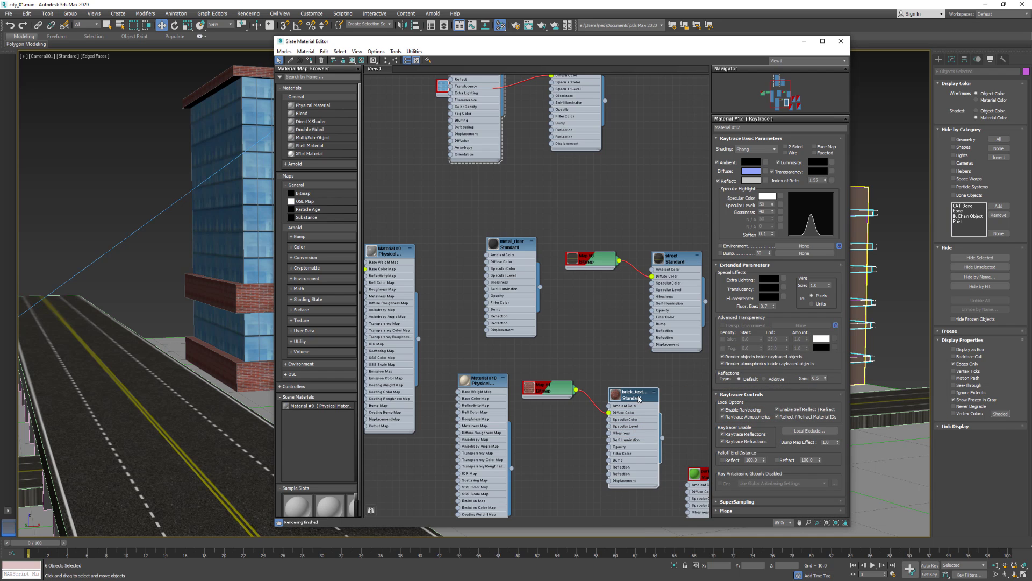
double_click(637, 399)
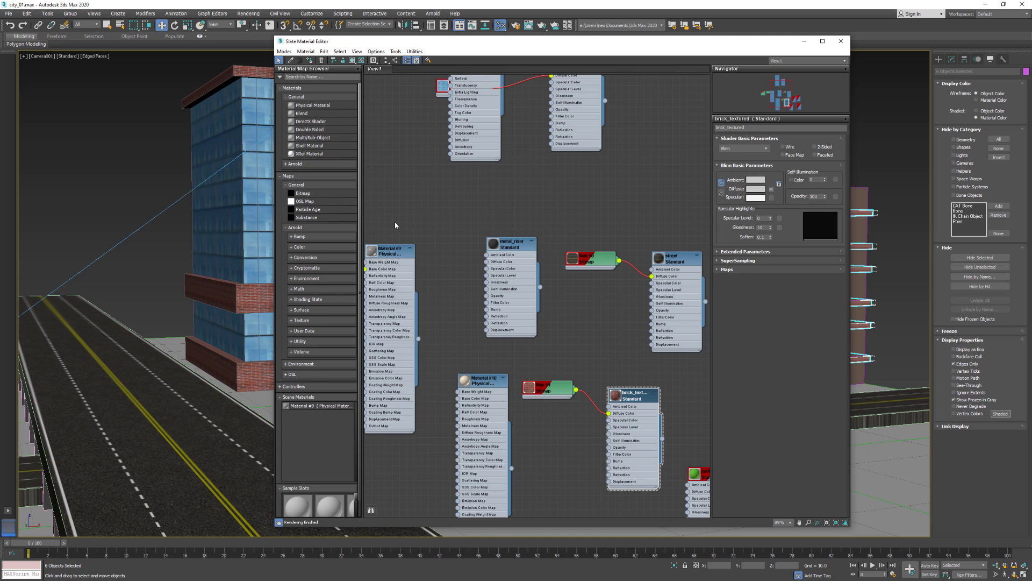
left_click_drag(414, 44, 370, 439)
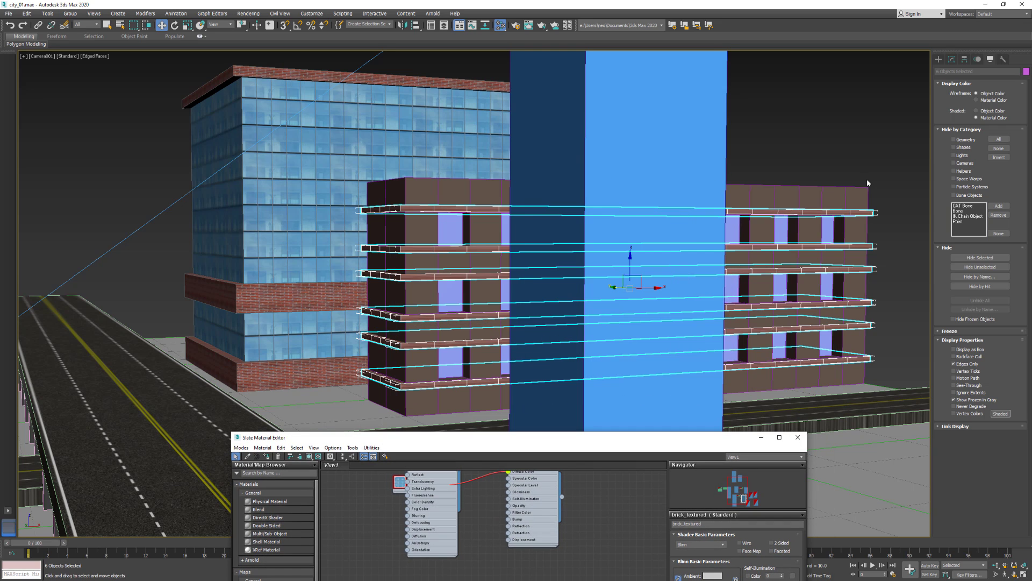
Close the material editor and select the glass building's brick ledge Box040.
left_click(798, 437)
left_click(789, 155)
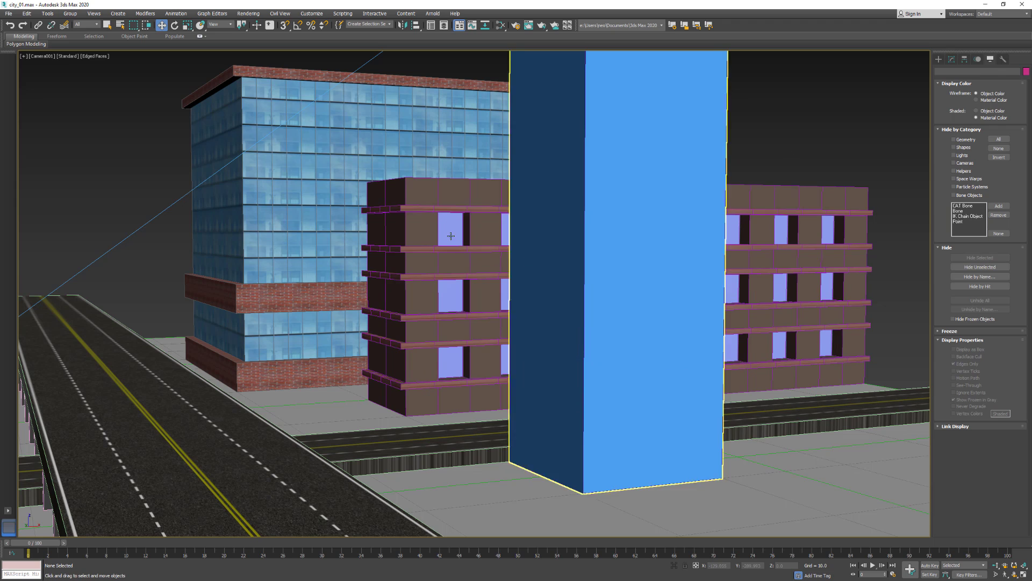
left_click(390, 380)
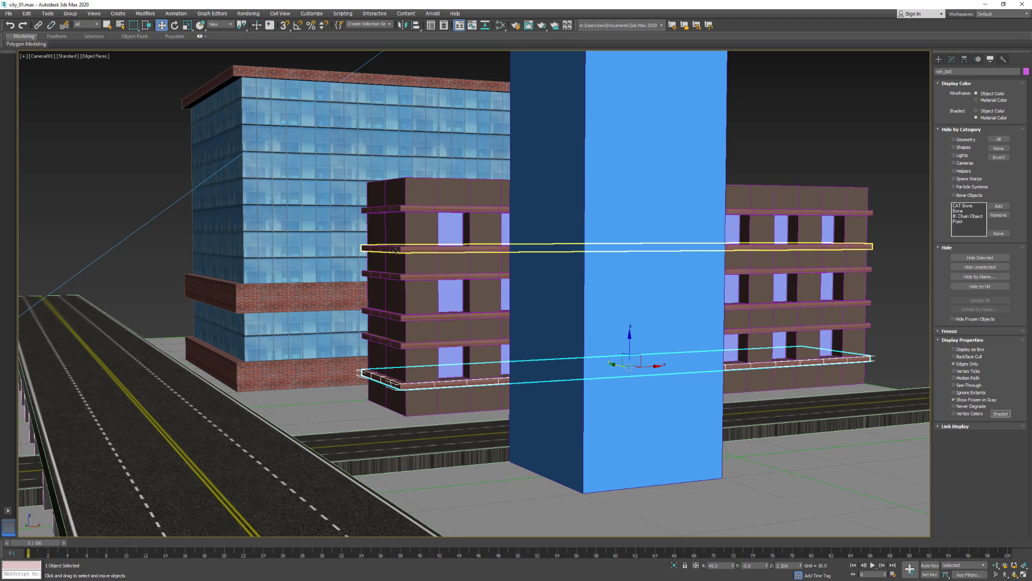
left_click(269, 303)
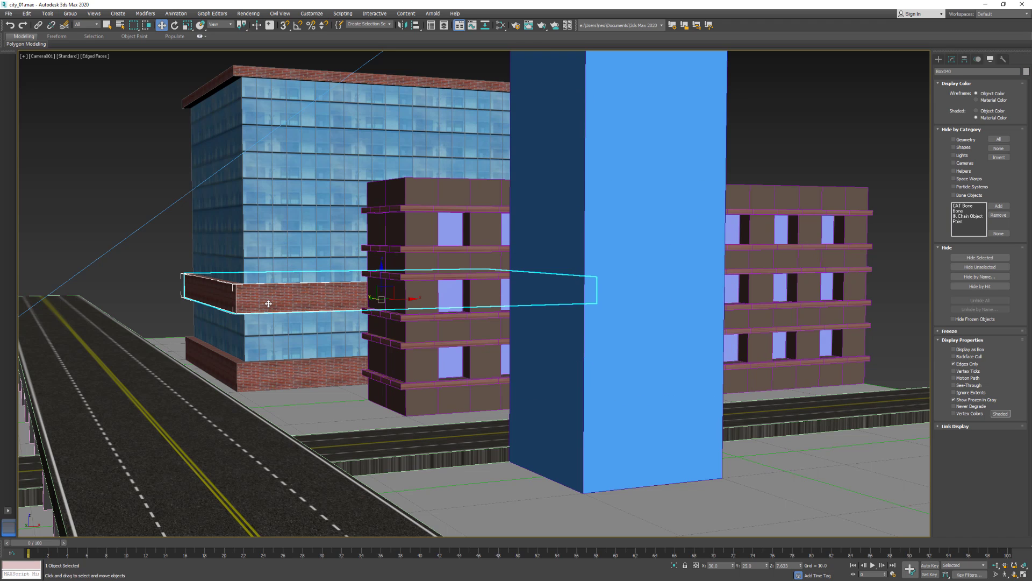
Copy Box040's UVW Map modifier from the modifier stack, then select the win_bot ledge.
left_click(952, 59)
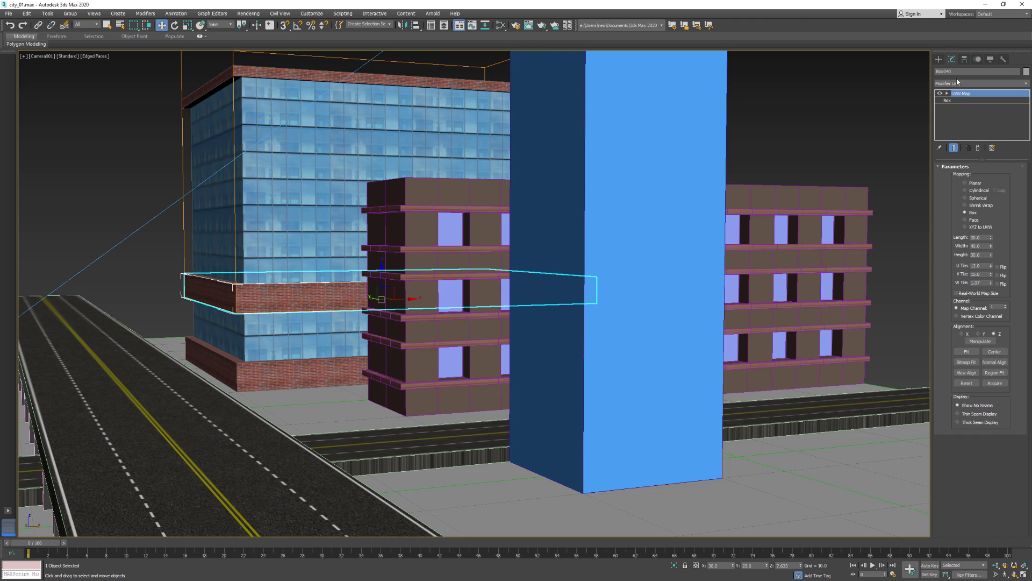
middle_click_drag(369, 110, 402, 161)
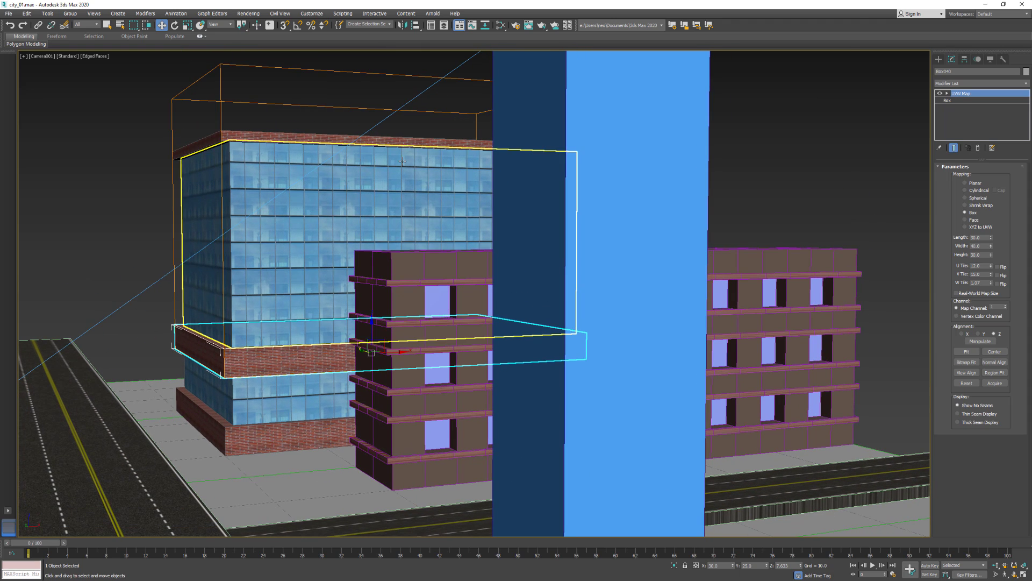
right_click(977, 99)
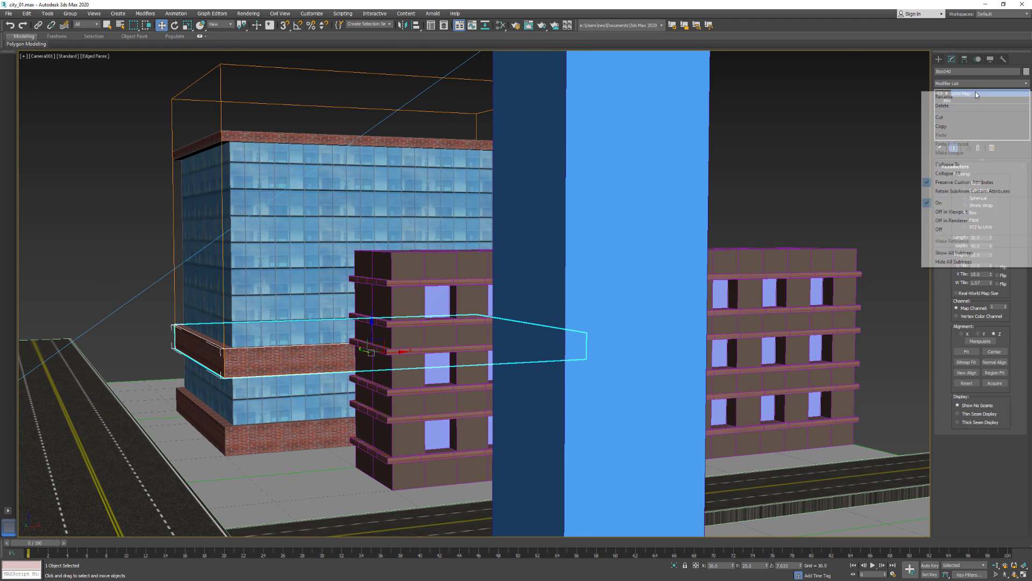
left_click(968, 127)
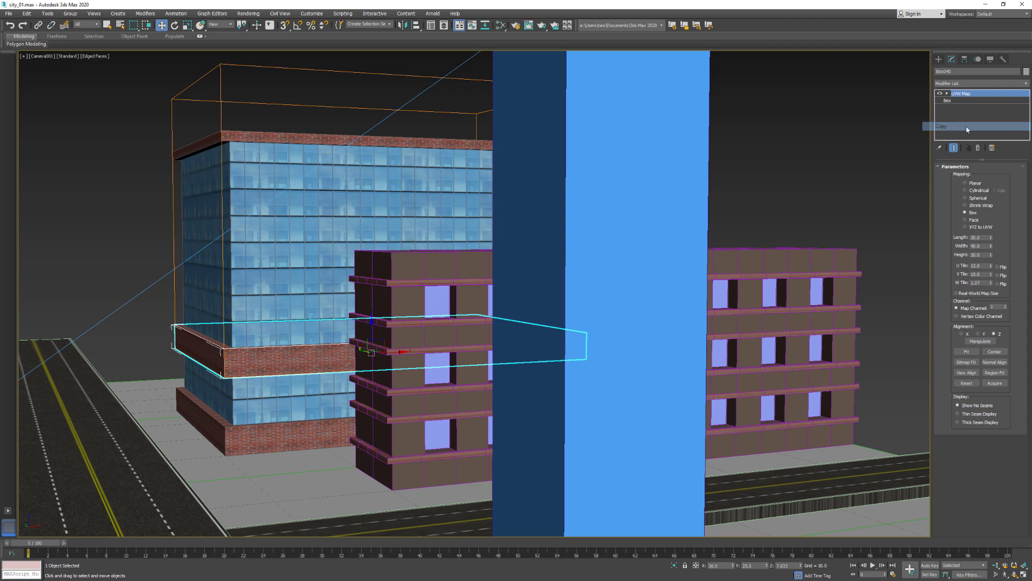
left_click(402, 460)
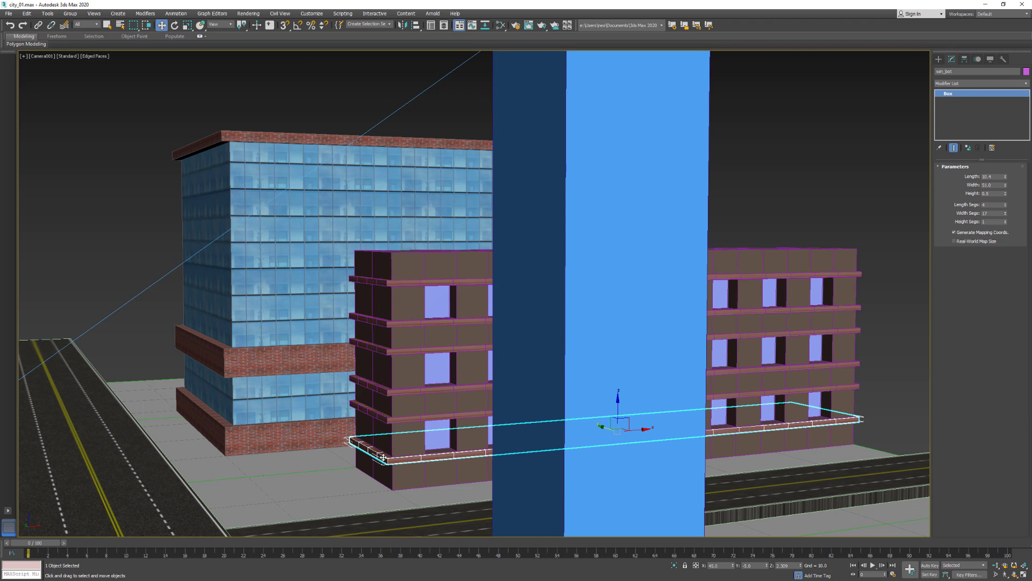
Paste the copied UVW Map onto win_bot as an instance.
key("p")
scroll(386, 473, "up", 5)
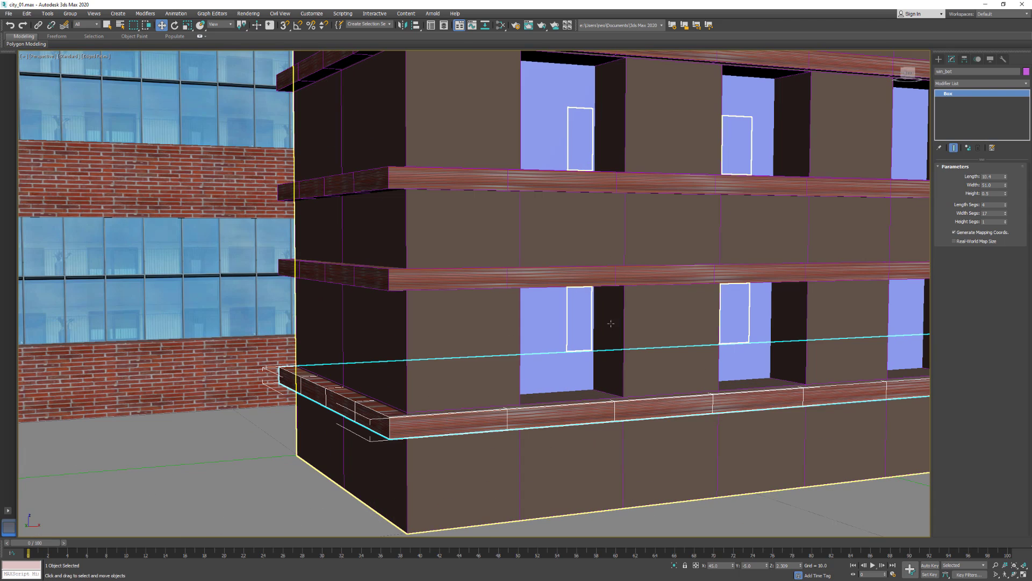
right_click(987, 97)
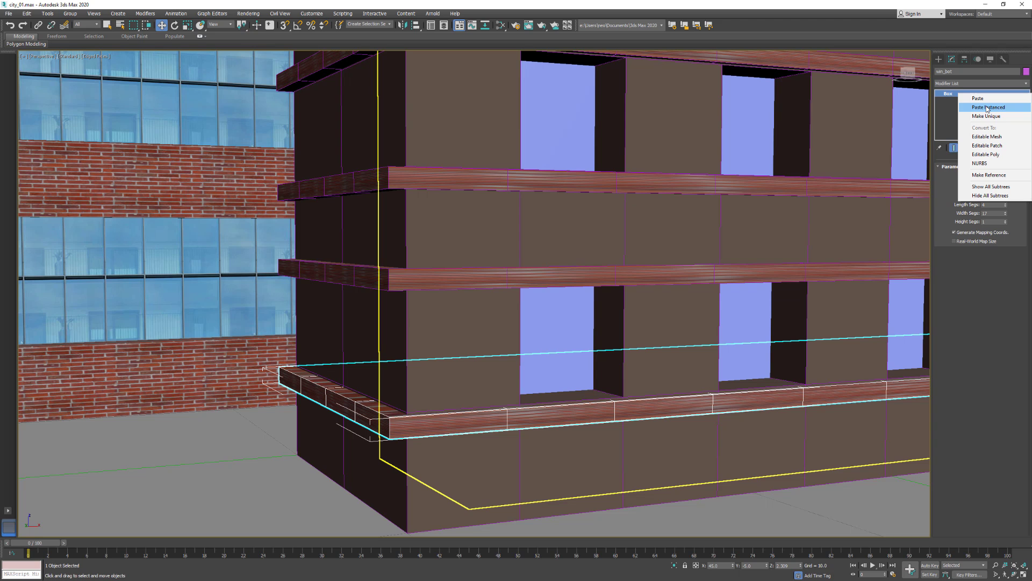
left_click(987, 108)
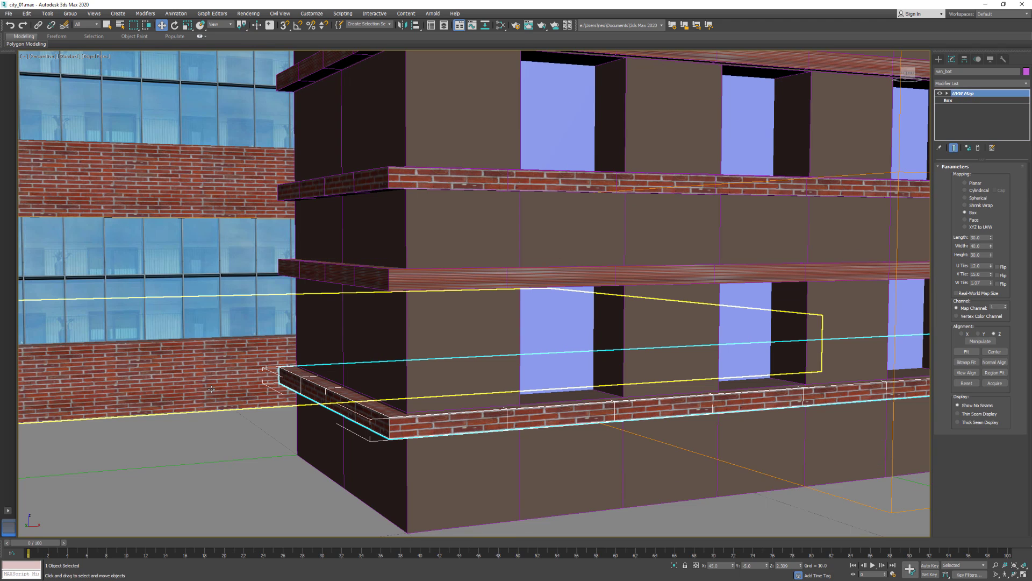
Paste the UVW Map as an instance onto the win_top ledge one floor up.
middle_click_drag(393, 290, 415, 244)
scroll(397, 378, "up", 5)
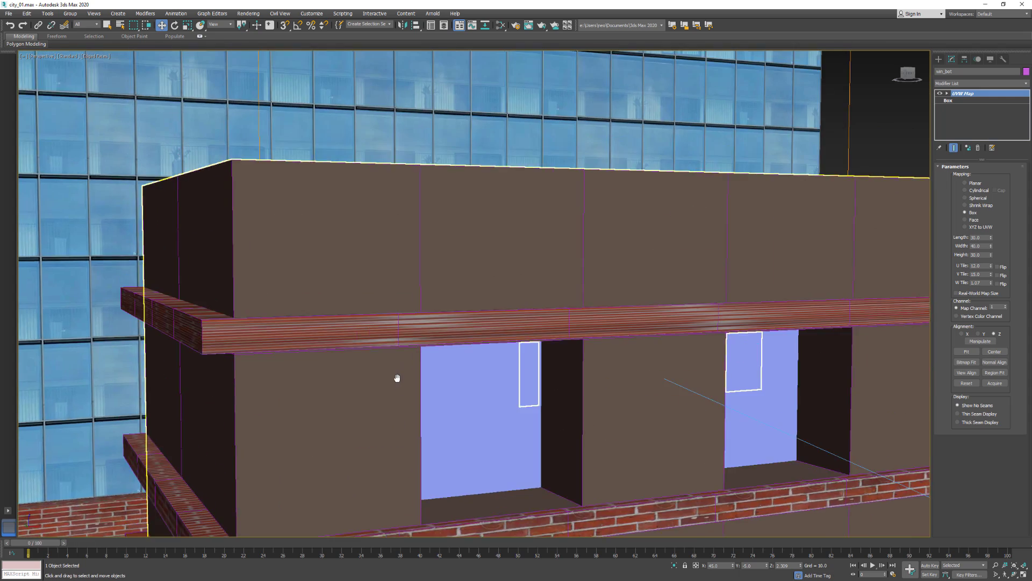
middle_click_drag(397, 378, 407, 296)
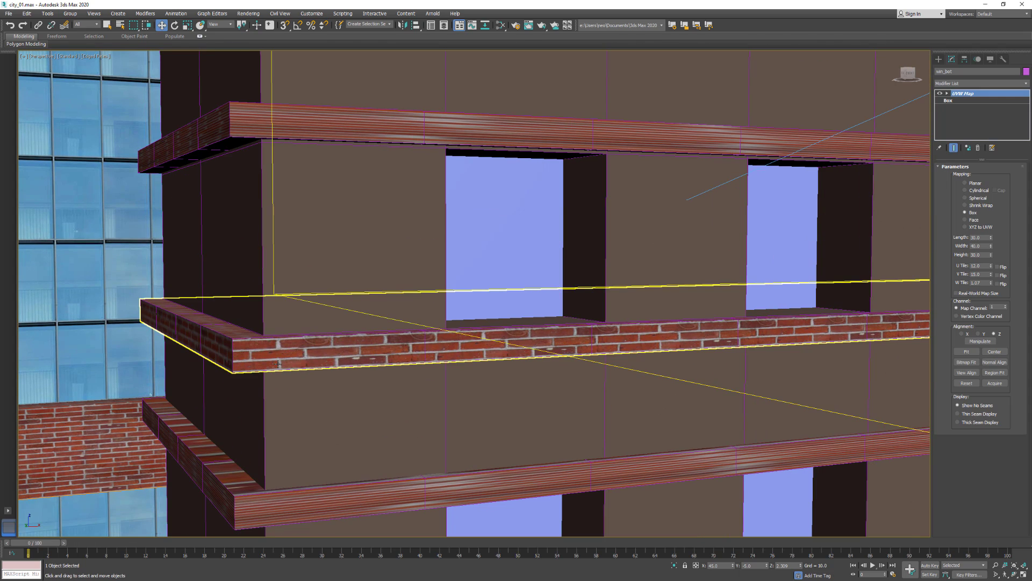
scroll(301, 317, "down", 5)
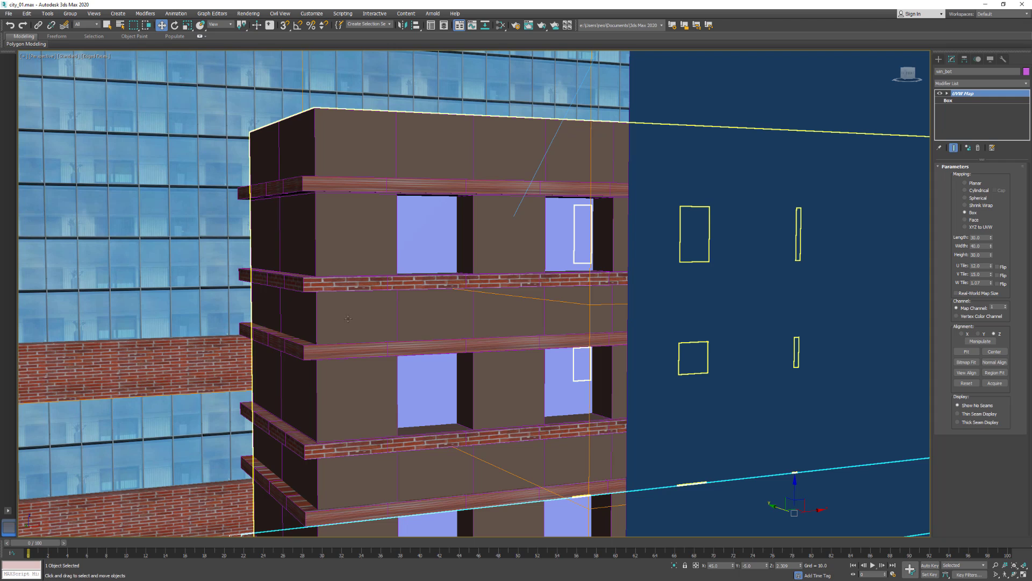
middle_click_drag(334, 359, 360, 213)
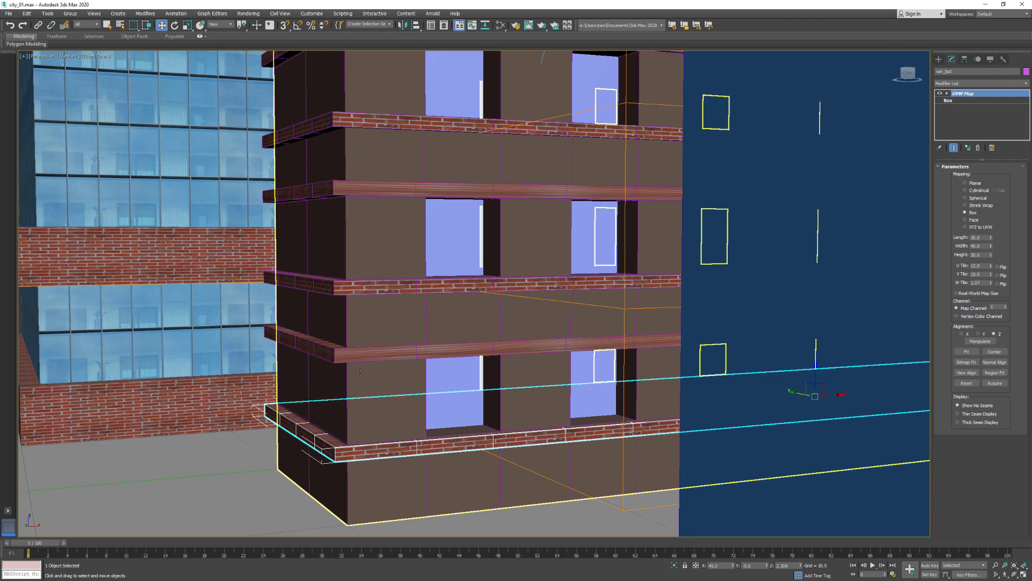
left_click(462, 348)
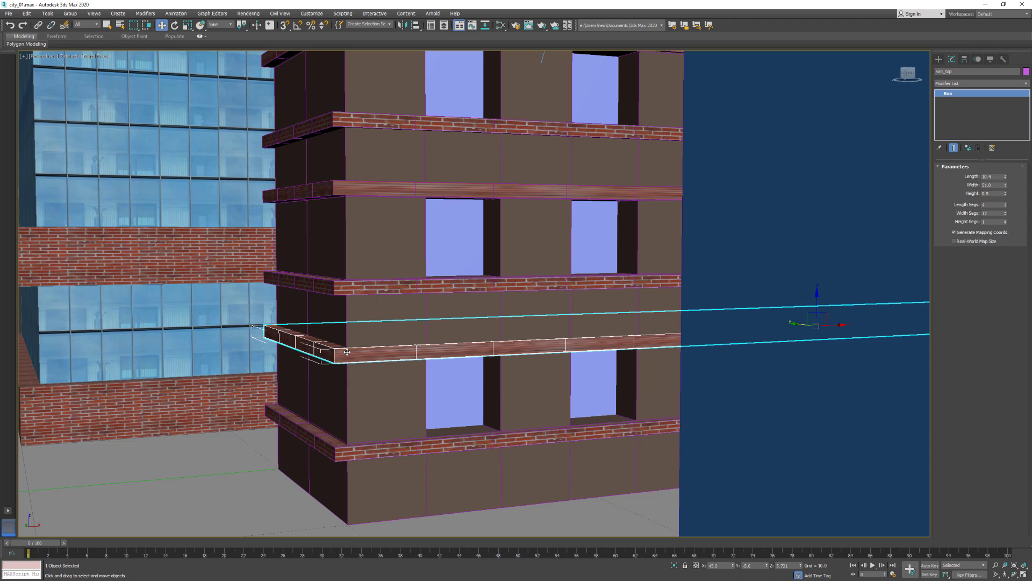
right_click(966, 94)
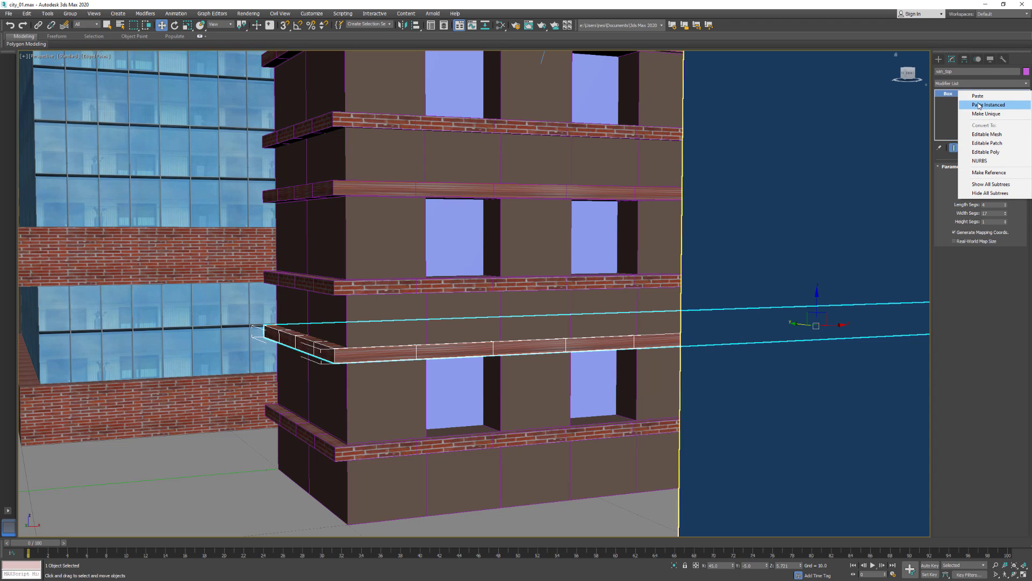
left_click(978, 106)
Check the higher ledges for the shared mapping, then return to Camera001.
scroll(380, 228, "up", 3)
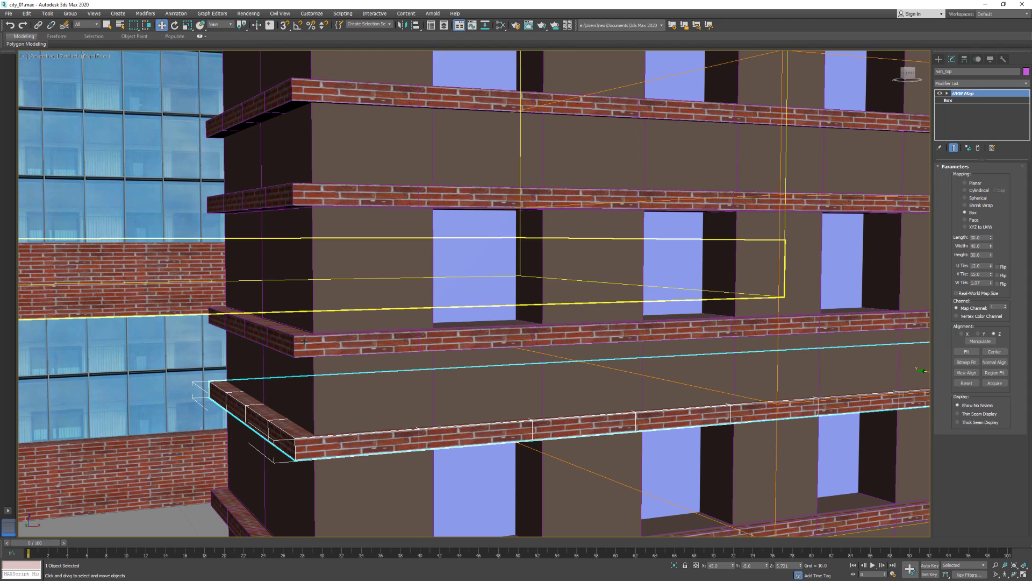
left_click(349, 346)
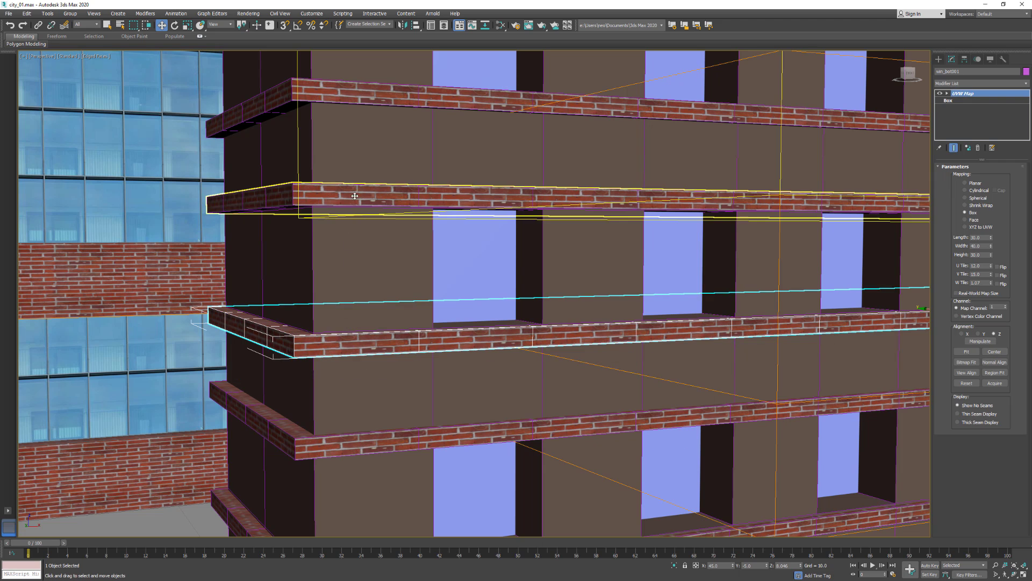
left_click(355, 196)
left_click(376, 108)
key("c")
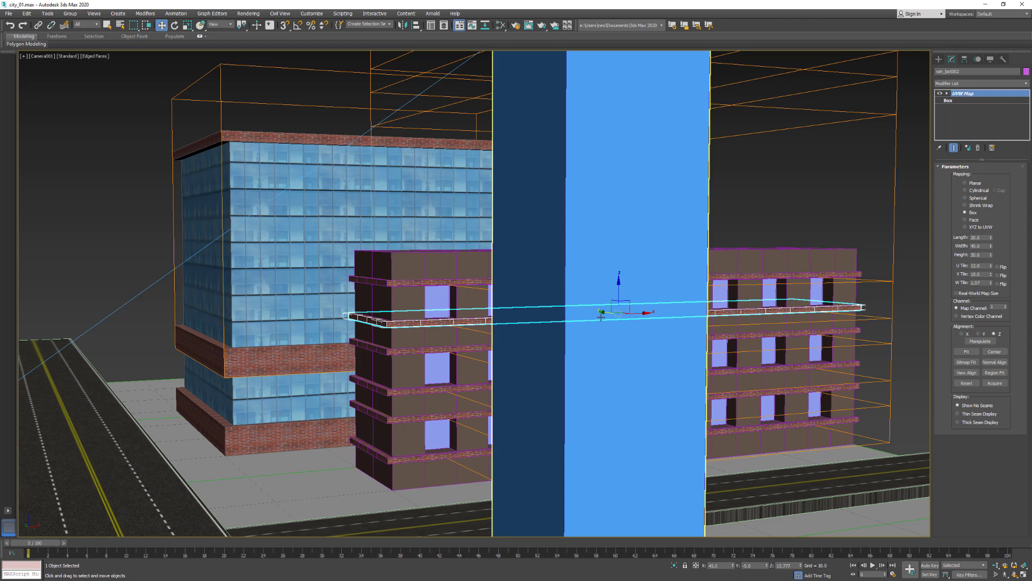
Deselect the ledge and pan Camera001 to frame the city buildings.
left_click(823, 173)
middle_click_drag(459, 278, 479, 301)
middle_click_drag(479, 231, 516, 285)
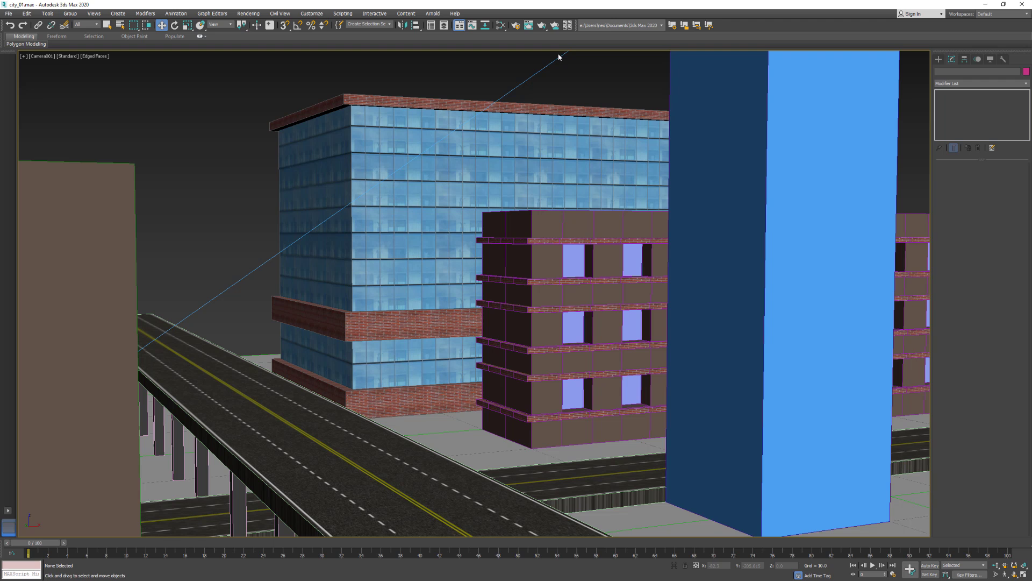
Make a test Arnold render of the camera view, then close the rendered frame.
left_click(542, 25)
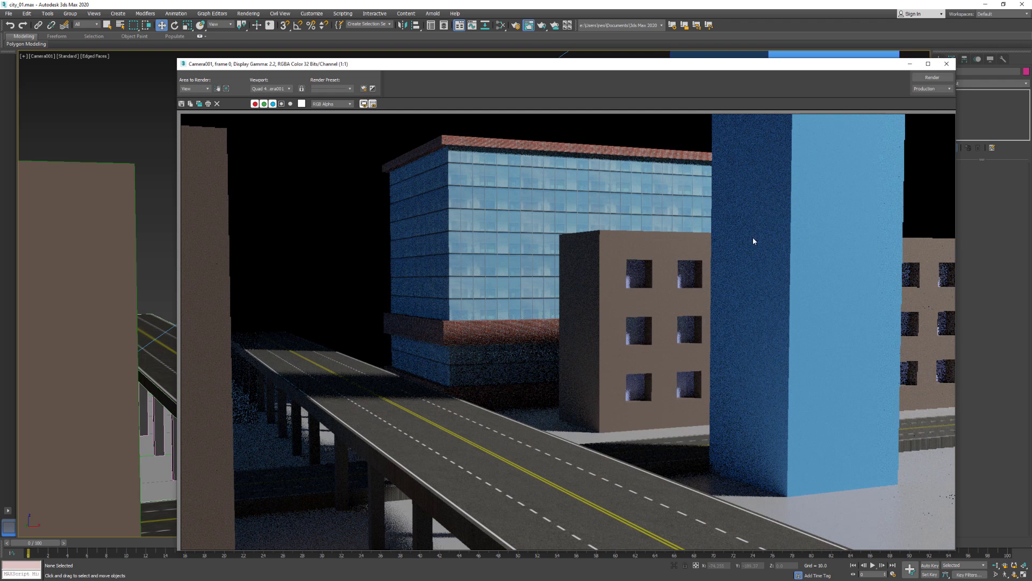
left_click(935, 78)
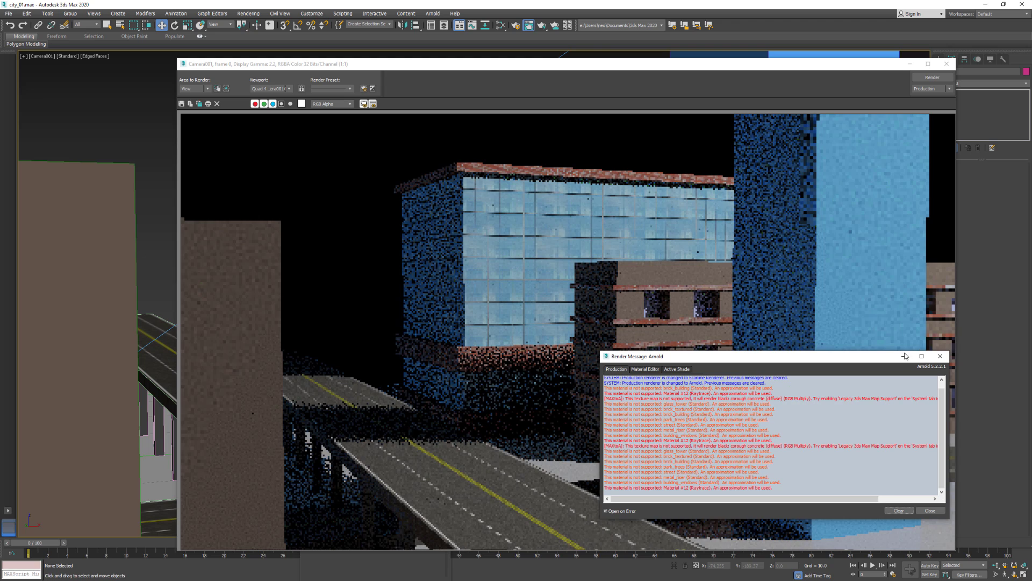
left_click(905, 356)
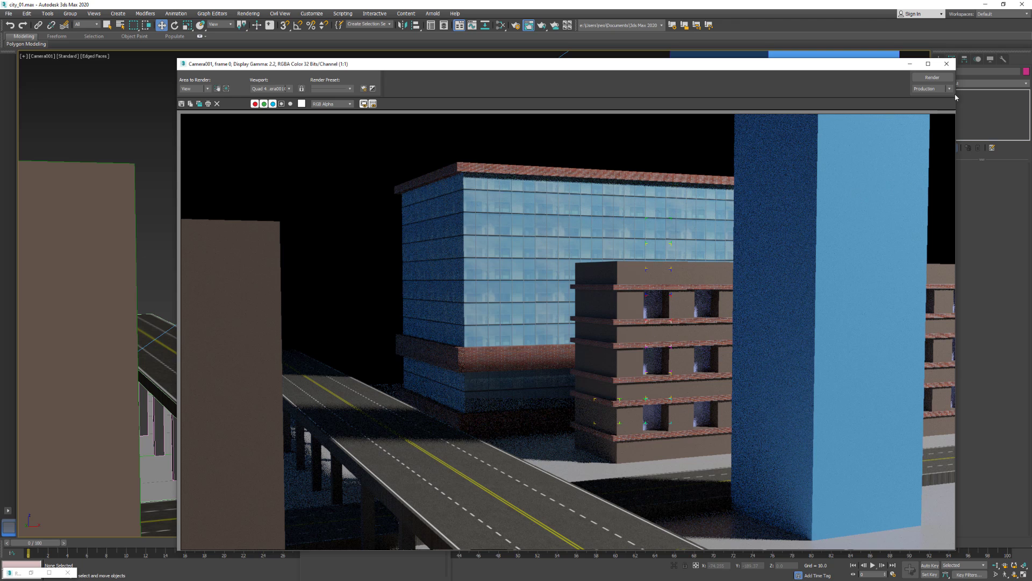
left_click(947, 64)
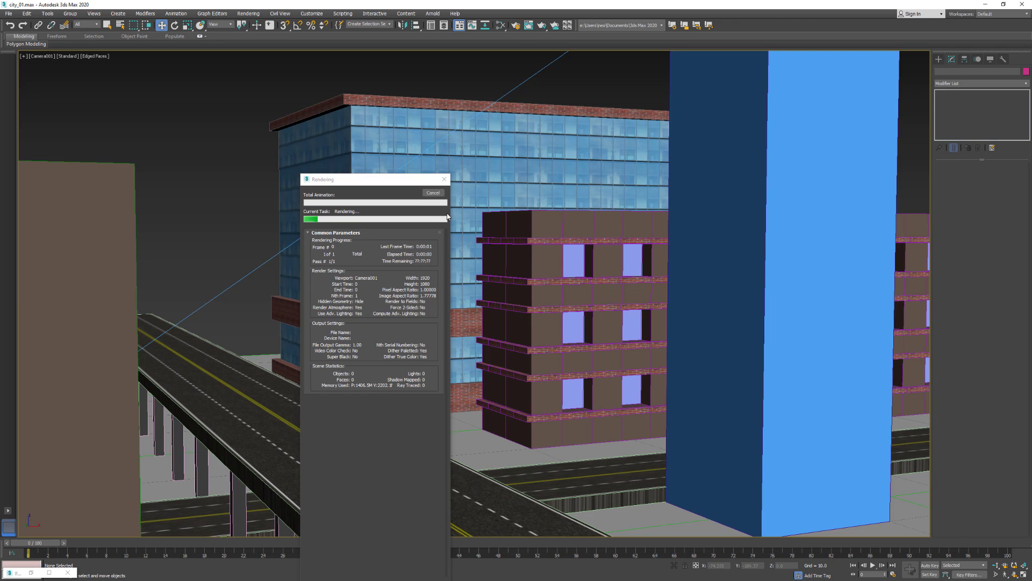
Paste the UVW Map as an instance onto the brown building, above its Edit Poly.
left_click(528, 266)
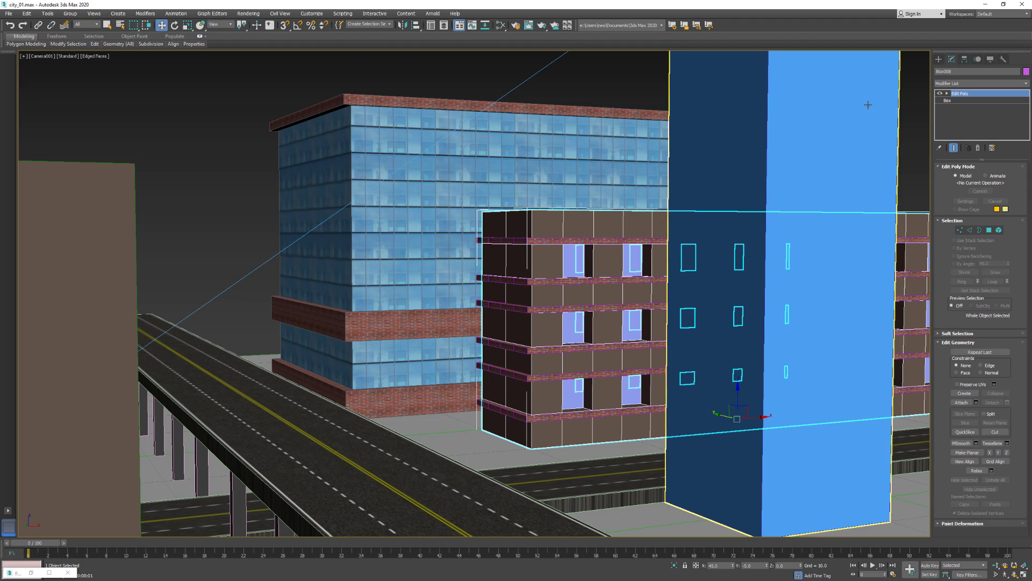
right_click(974, 96)
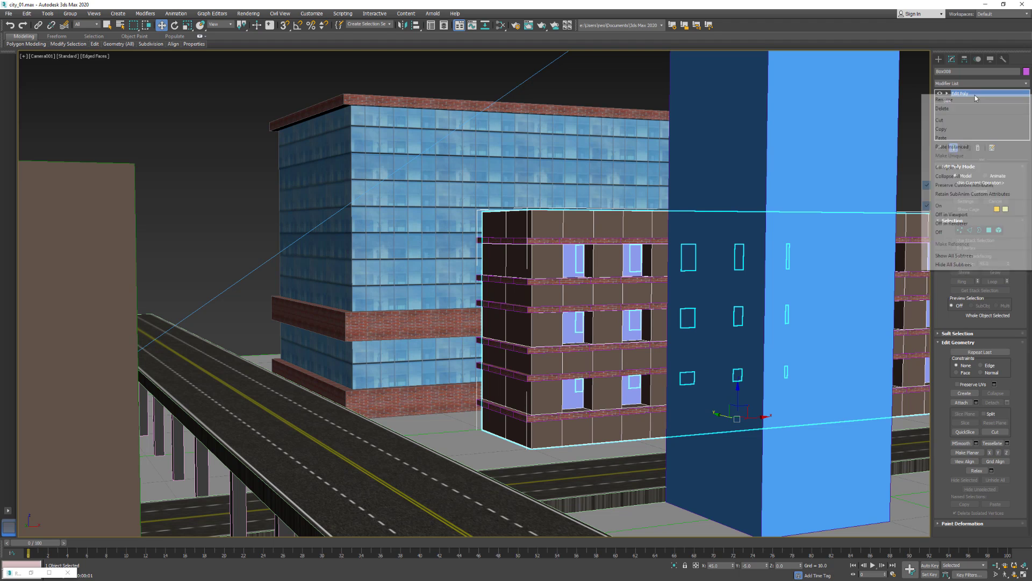
left_click(951, 146)
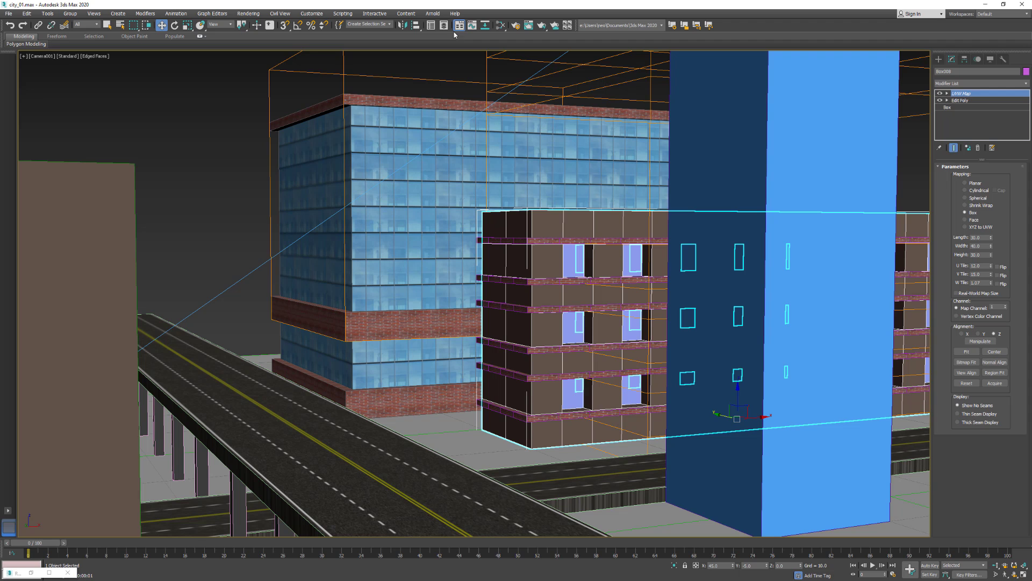
Assign the brick_textured material to the brown building in the Slate Material Editor.
left_click(500, 26)
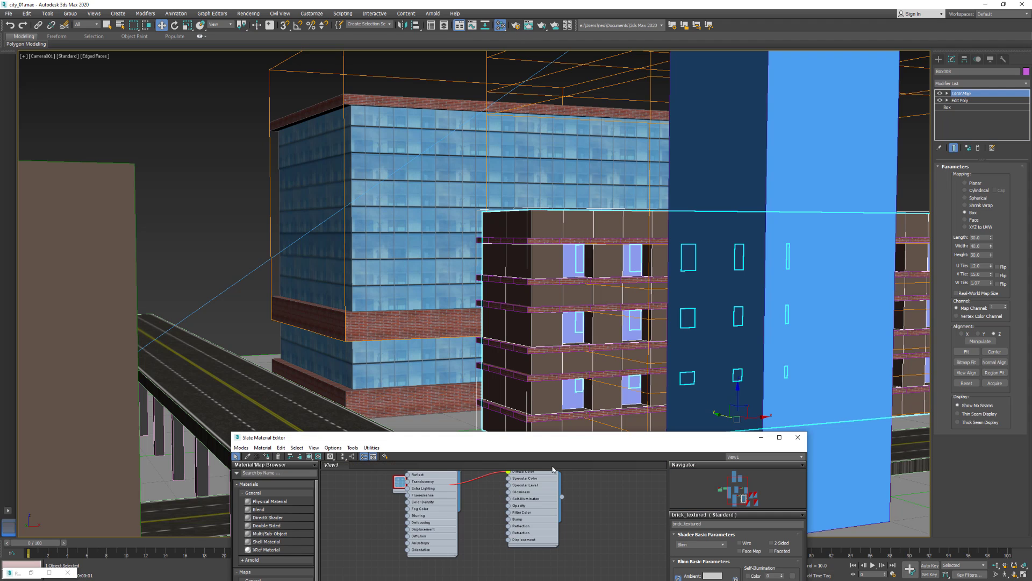
left_click_drag(552, 444, 447, 77)
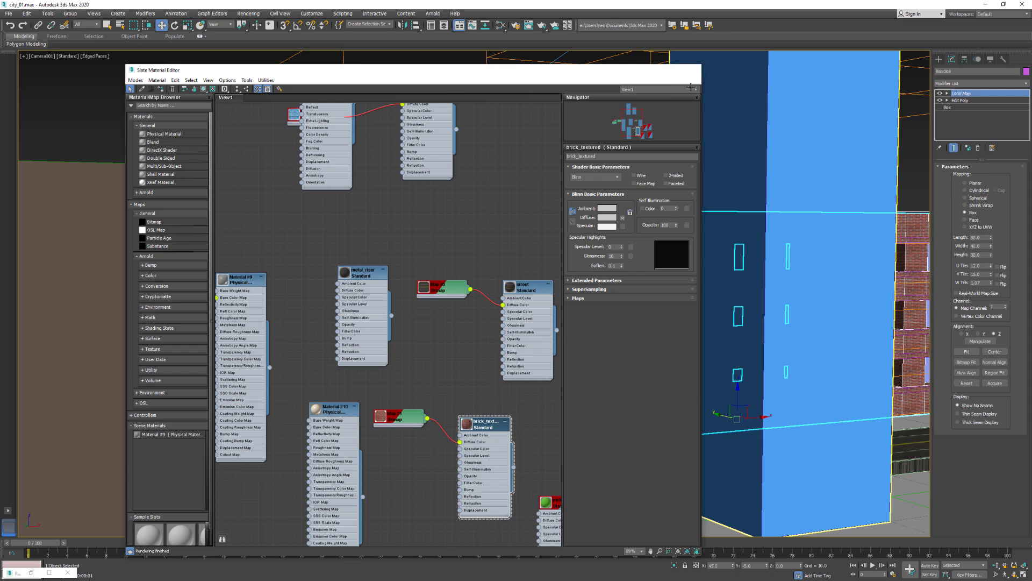
left_click(692, 70)
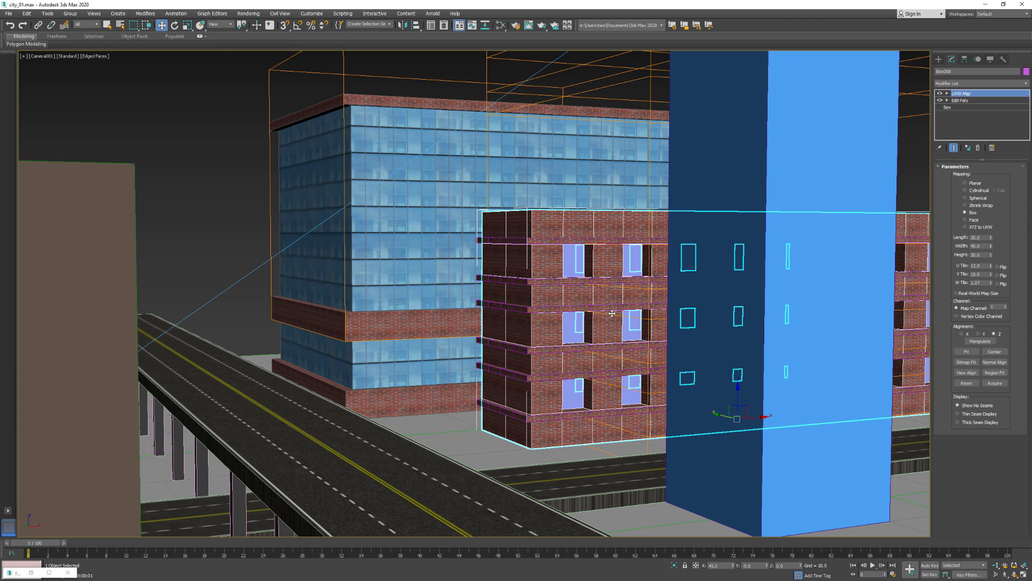
Render Camera001 with Arnold to review Box008's brick walls, then close the render windows.
left_click(542, 25)
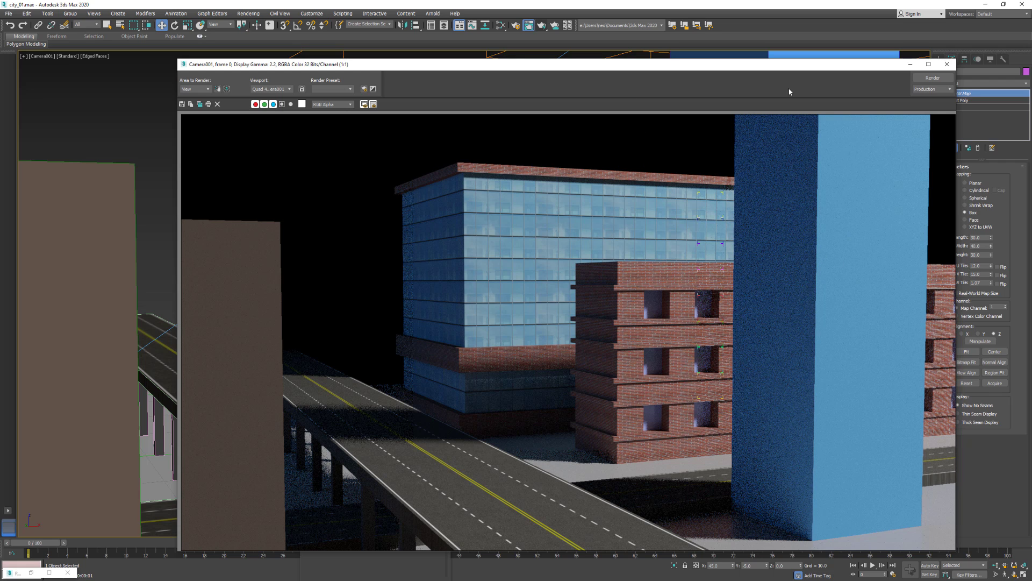
left_click(947, 64)
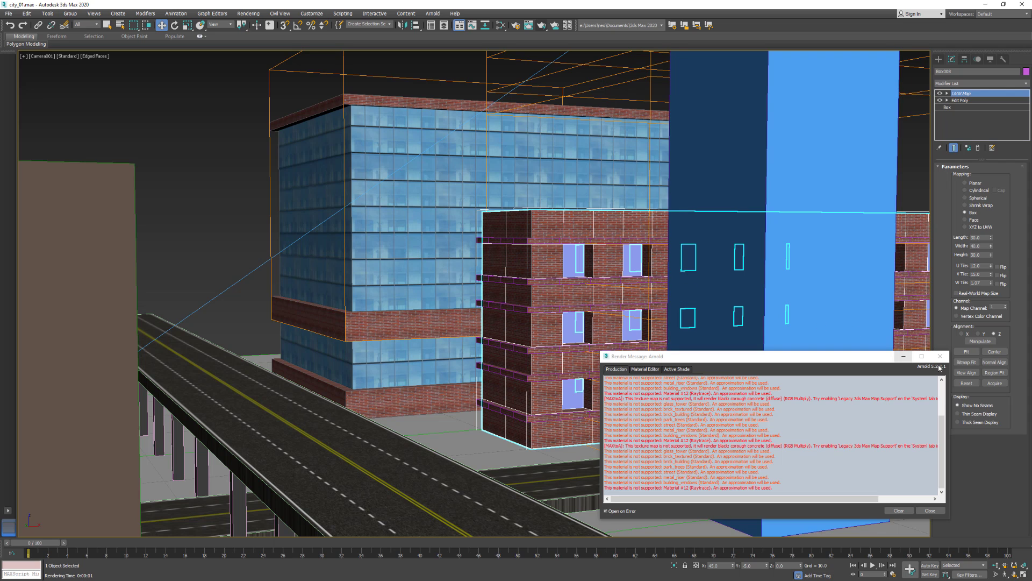
left_click(903, 354)
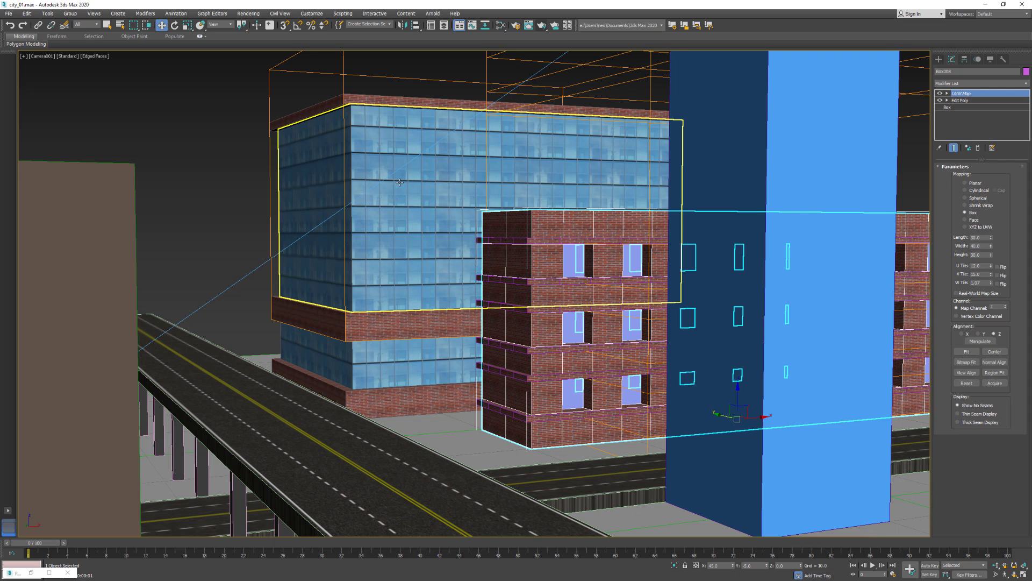
left_click(400, 183)
Cancel the accidental building move and open the Slate Material Editor, moved aside to reveal the building.
left_click_drag(400, 194, 442, 184)
right_click(442, 184)
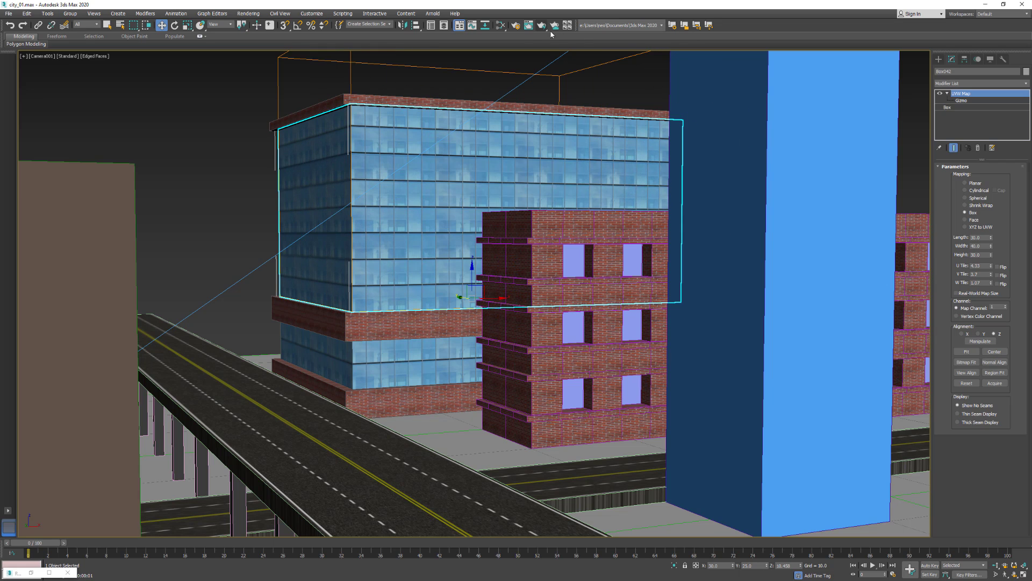
left_click(501, 25)
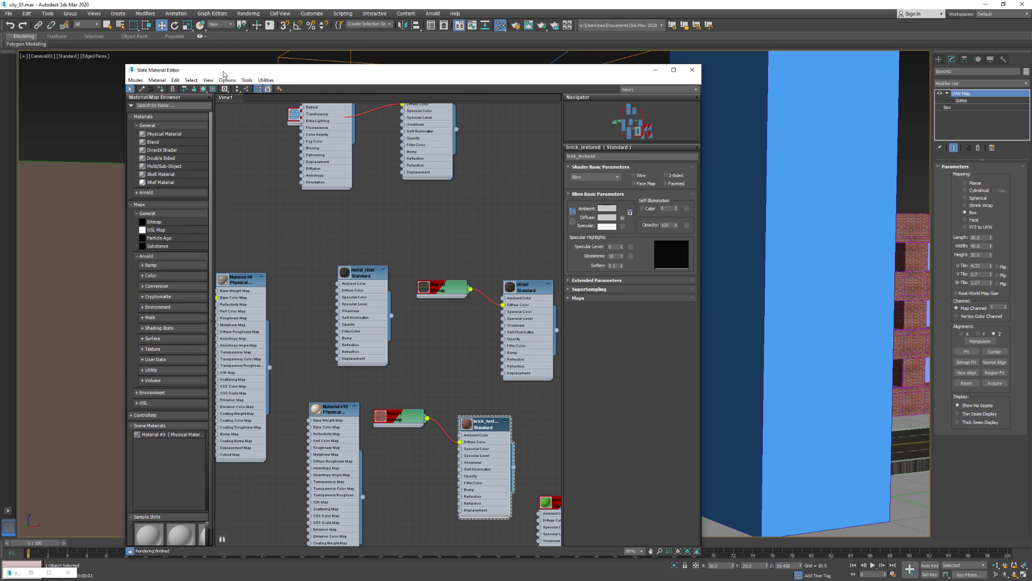
left_click_drag(285, 67, 666, 75)
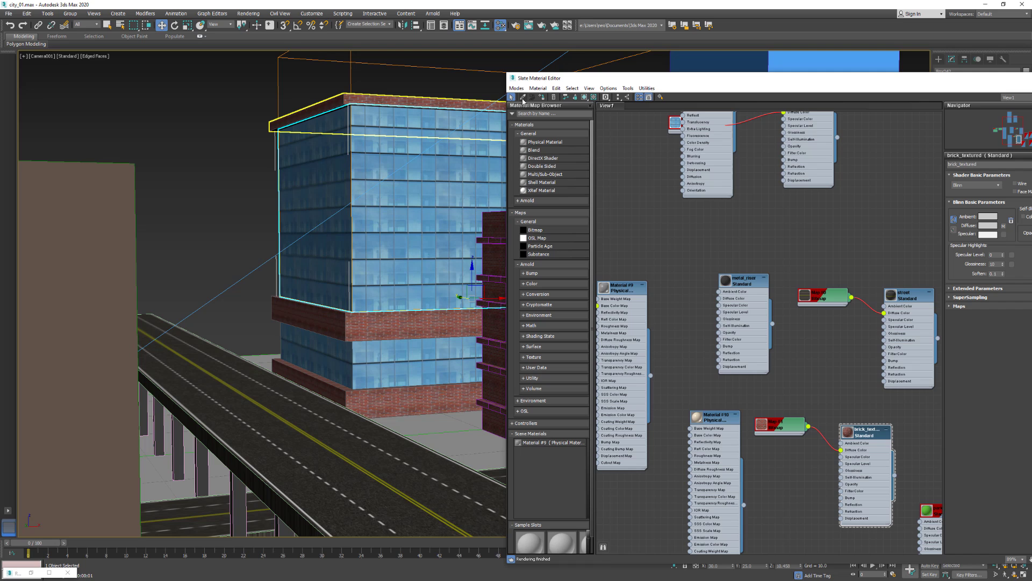
Pick the glass building's material from the scene and assign it to the tall blue tower.
left_click(523, 98)
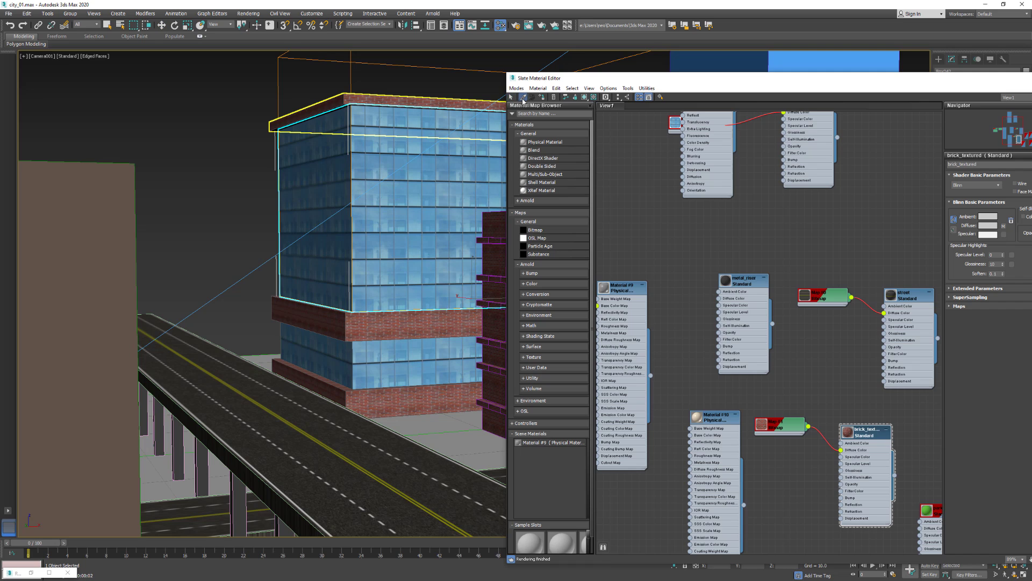
left_click(460, 185)
key("w")
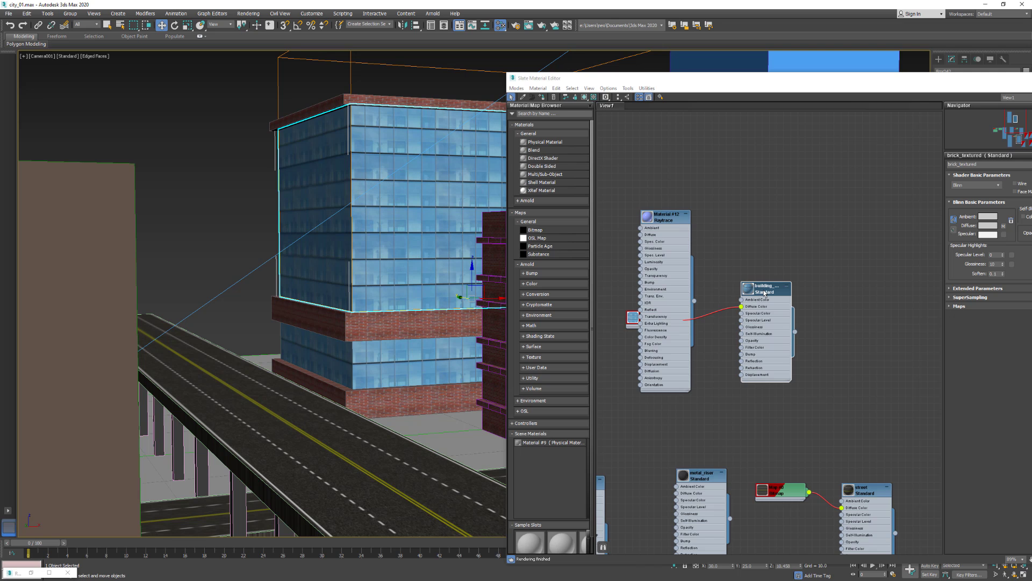
left_click_drag(704, 79, 321, 107)
left_click(813, 197)
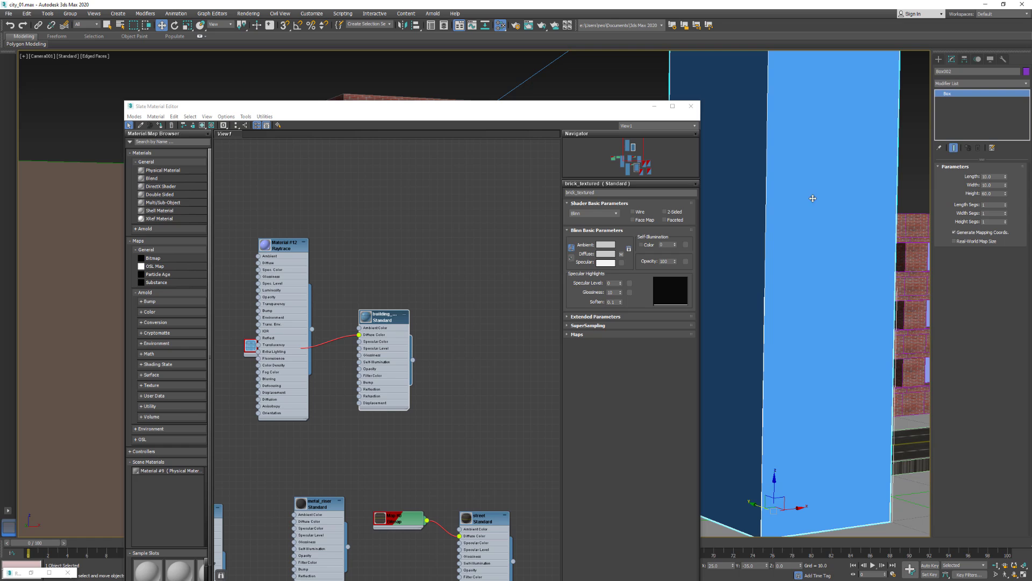
left_click(159, 126)
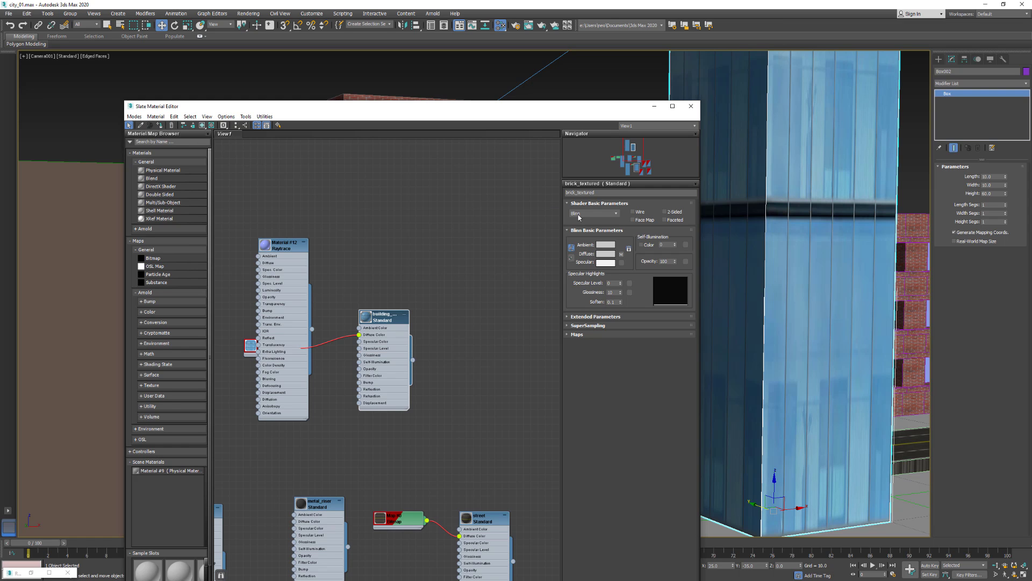
Copy the glass building's UVW Map modifier and paste it onto the tall tower.
left_click(654, 106)
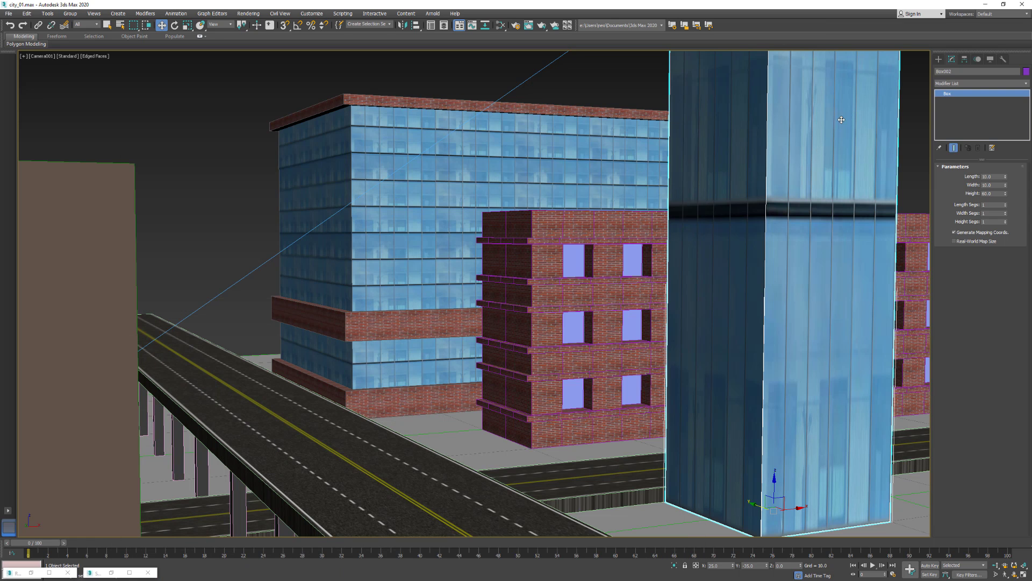
left_click(409, 197)
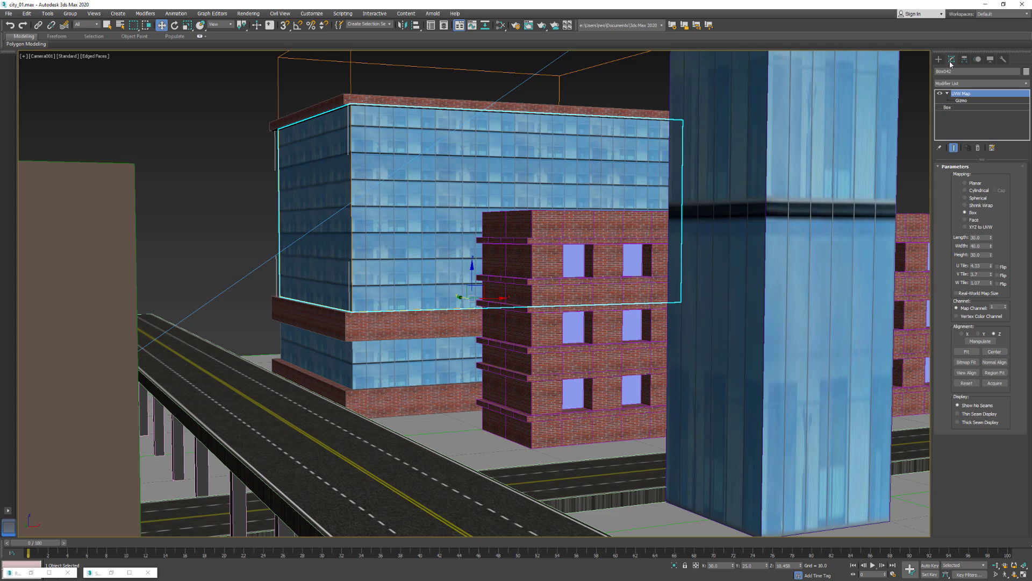
right_click(965, 94)
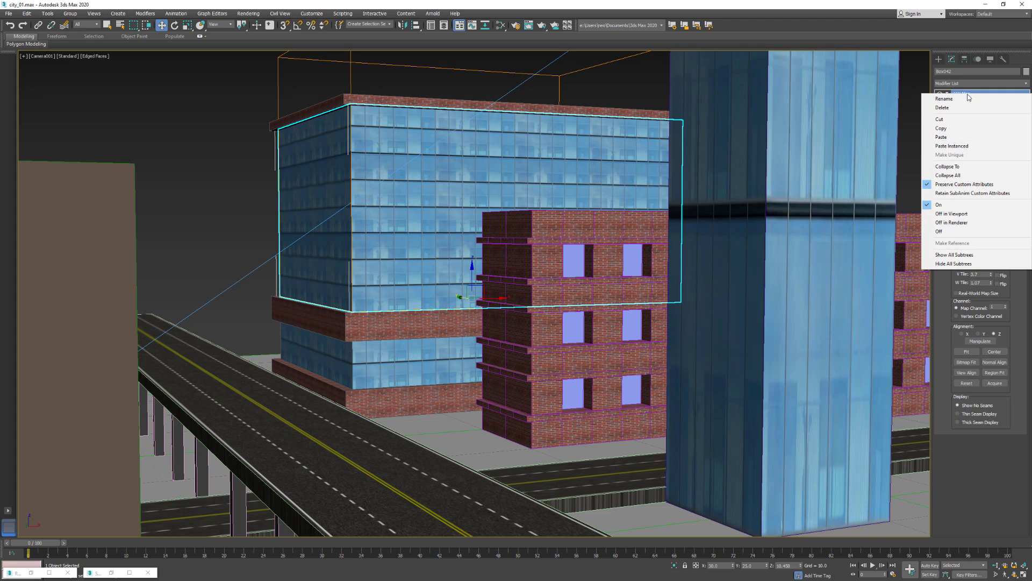
left_click(958, 132)
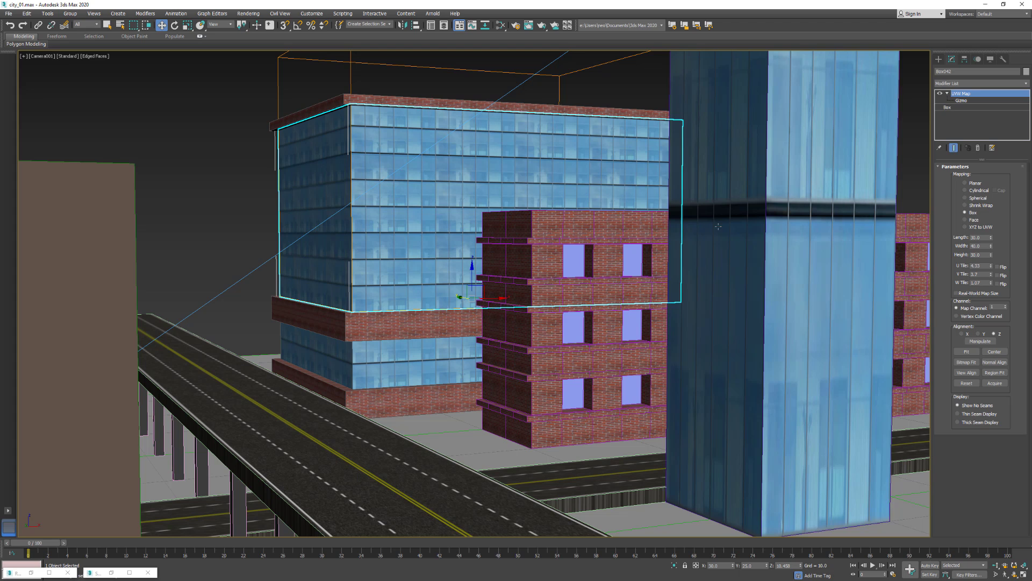
left_click(758, 247)
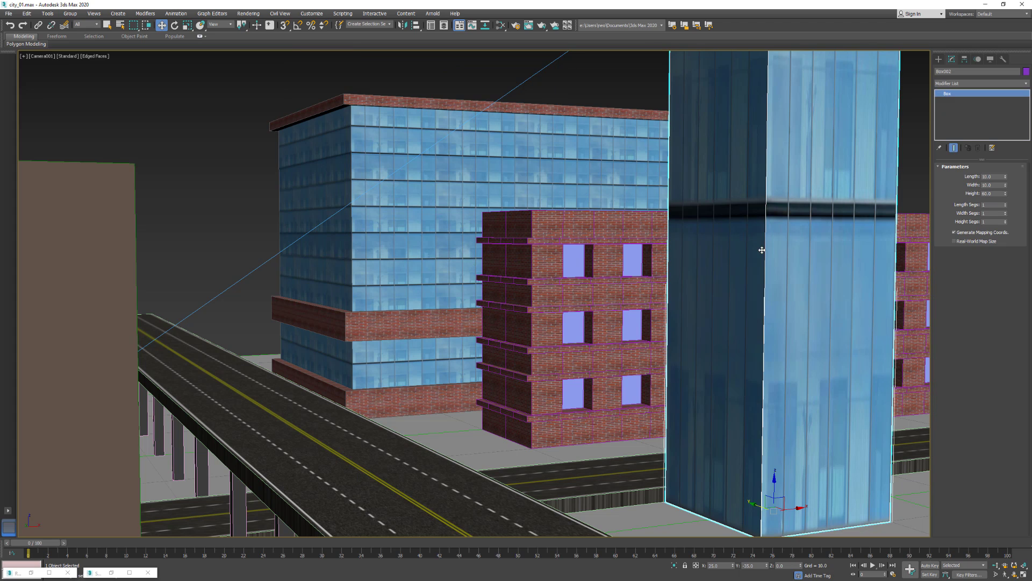
right_click(954, 94)
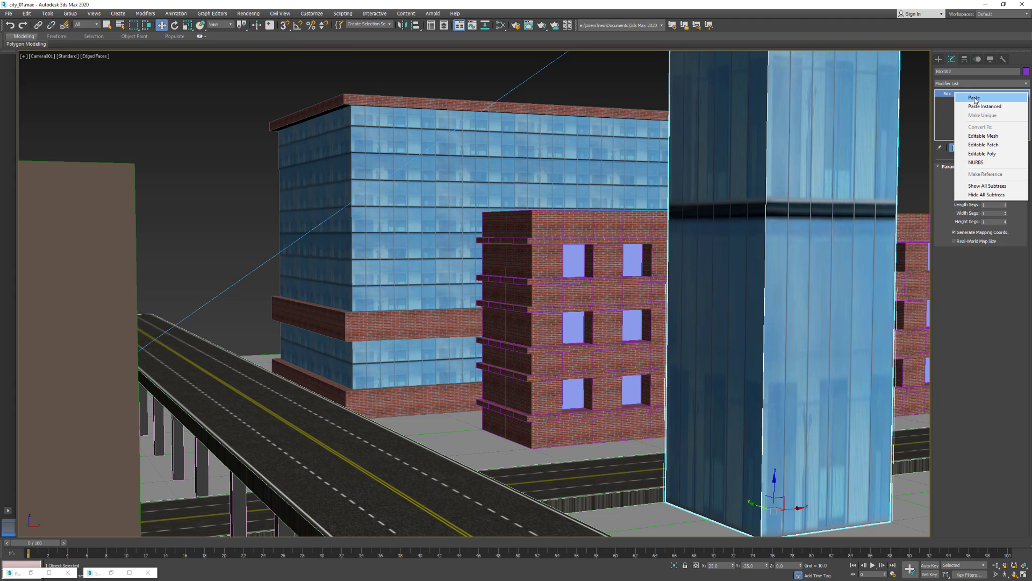
left_click(975, 98)
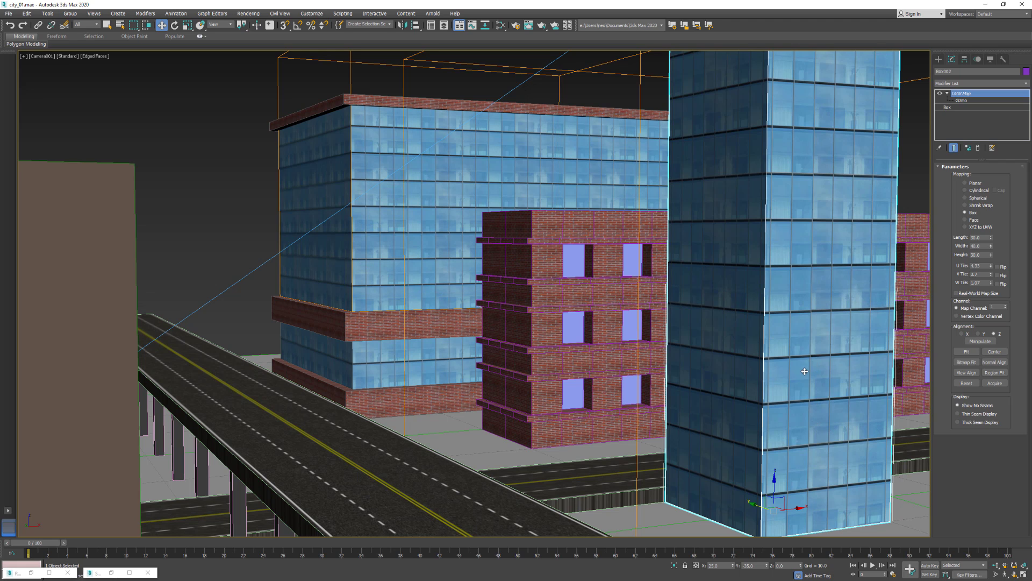
Switch to the Perspective view and zoom out and back in.
key("p")
scroll(731, 282, "down", 10)
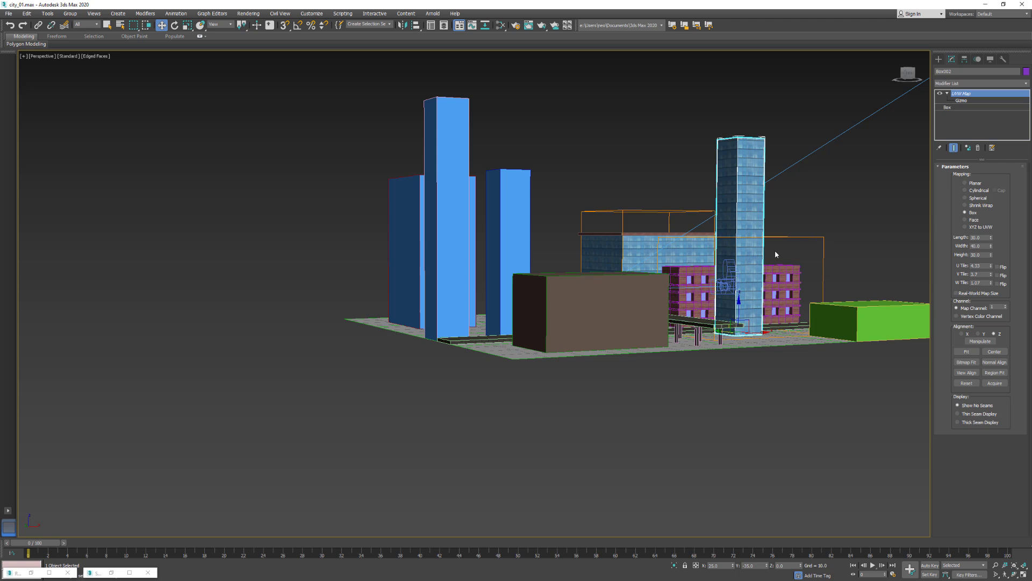
scroll(775, 252, "up", 8)
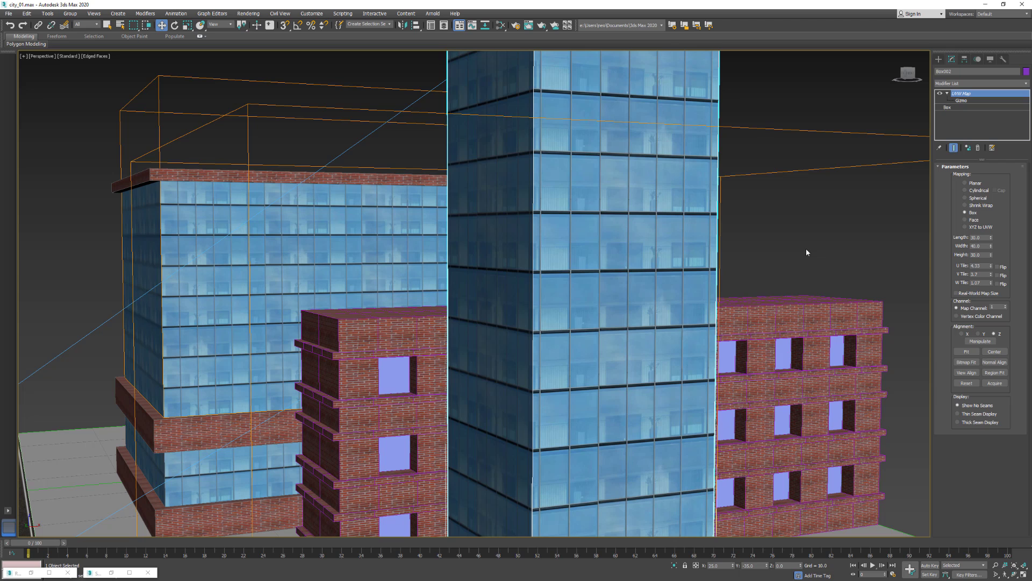
key("c")
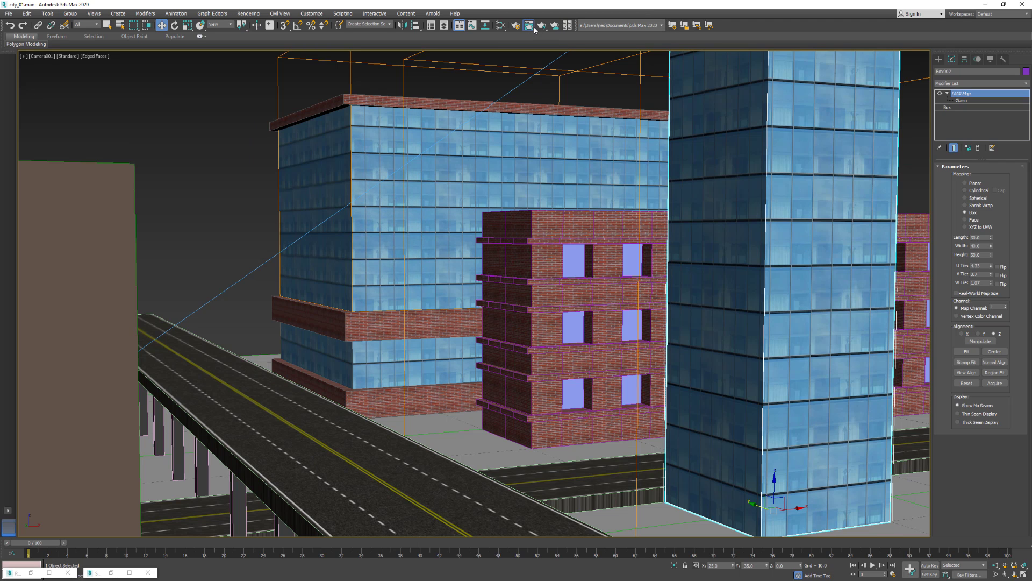
key("shift+q")
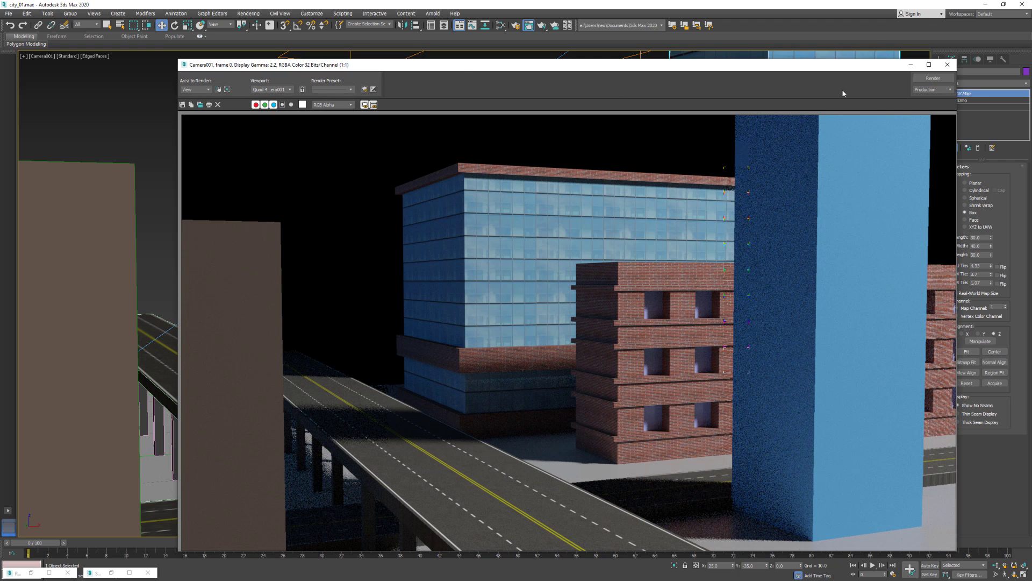
left_click(917, 80)
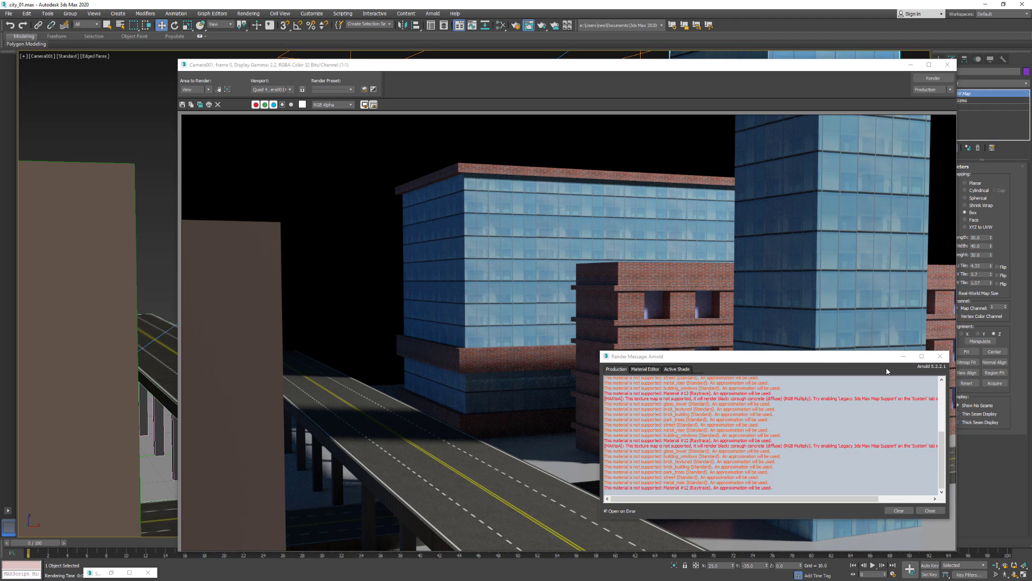
left_click(941, 355)
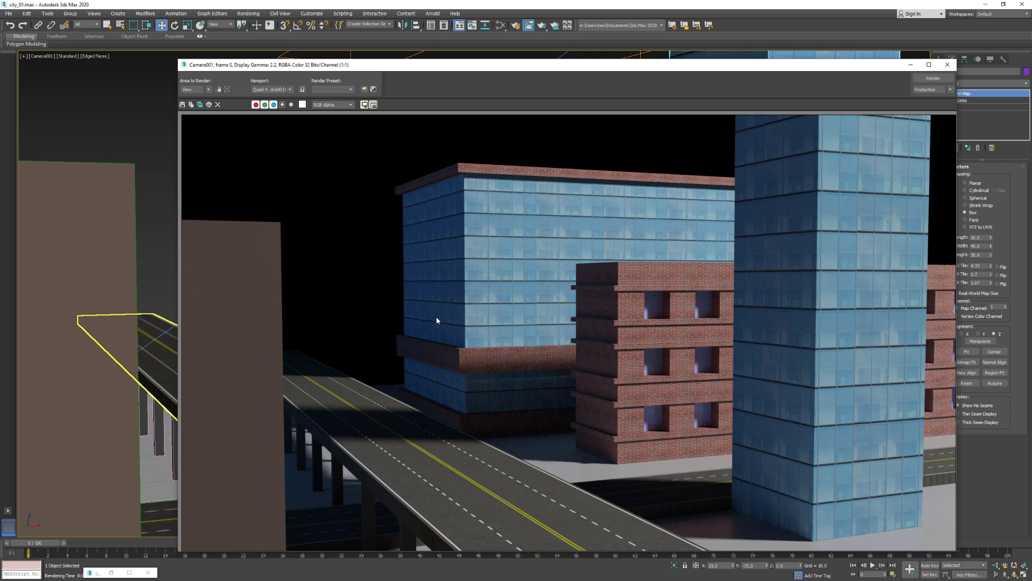
left_click(948, 64)
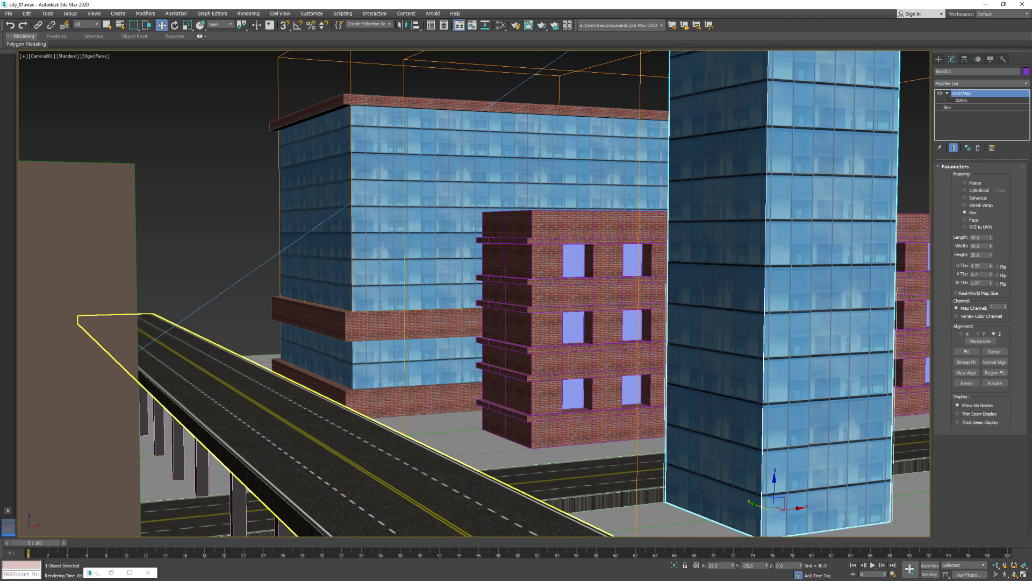
Walk Camera001 back and toward the glass tower, turning it so the overpass runs diagonally.
key("Up")
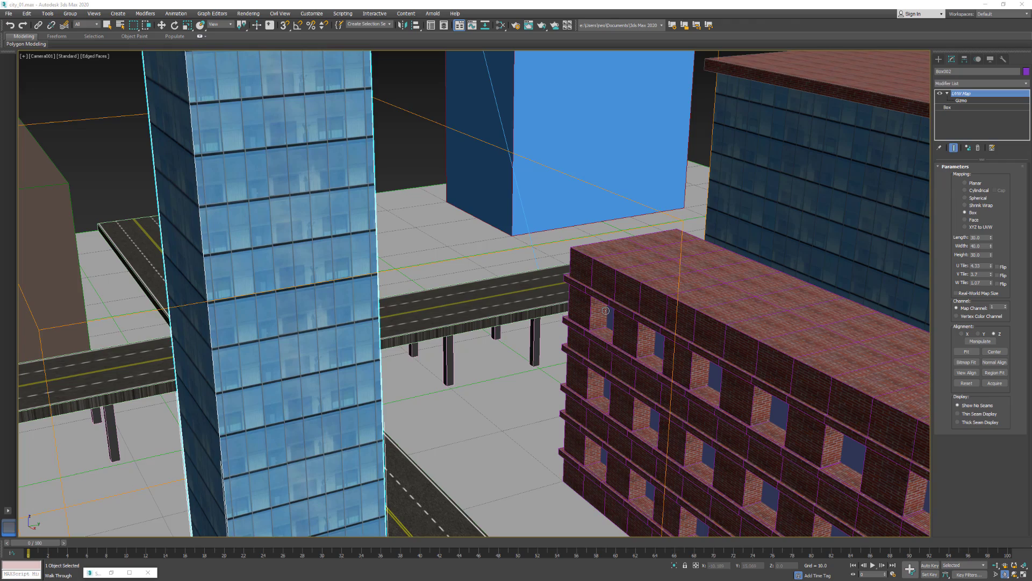
key("c")
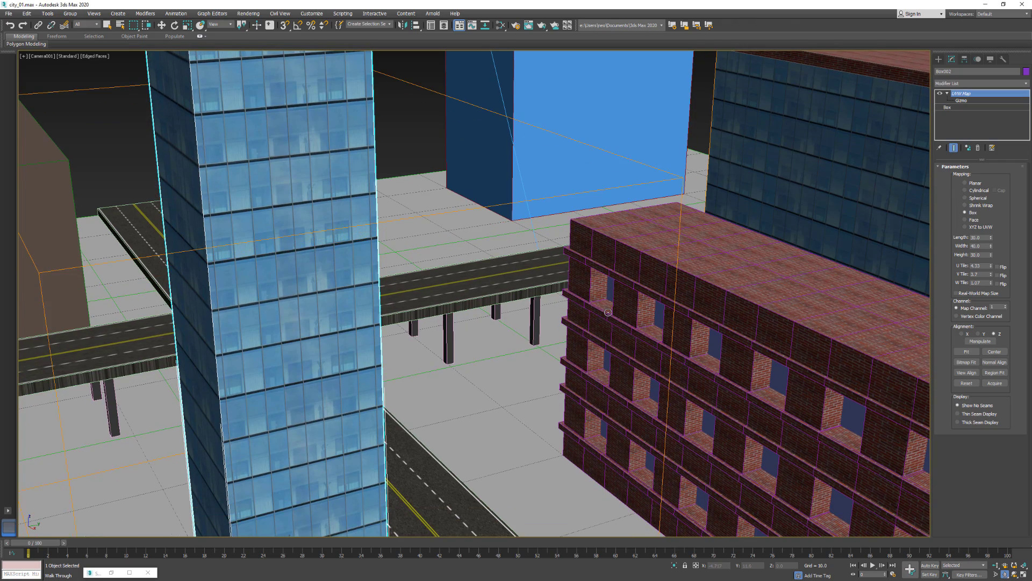
key("s")
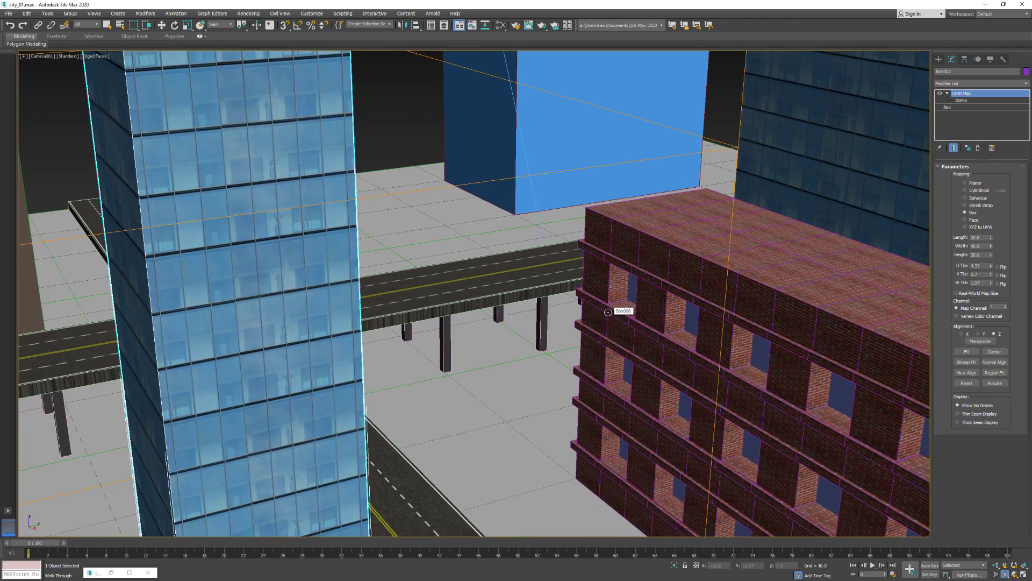
key("s")
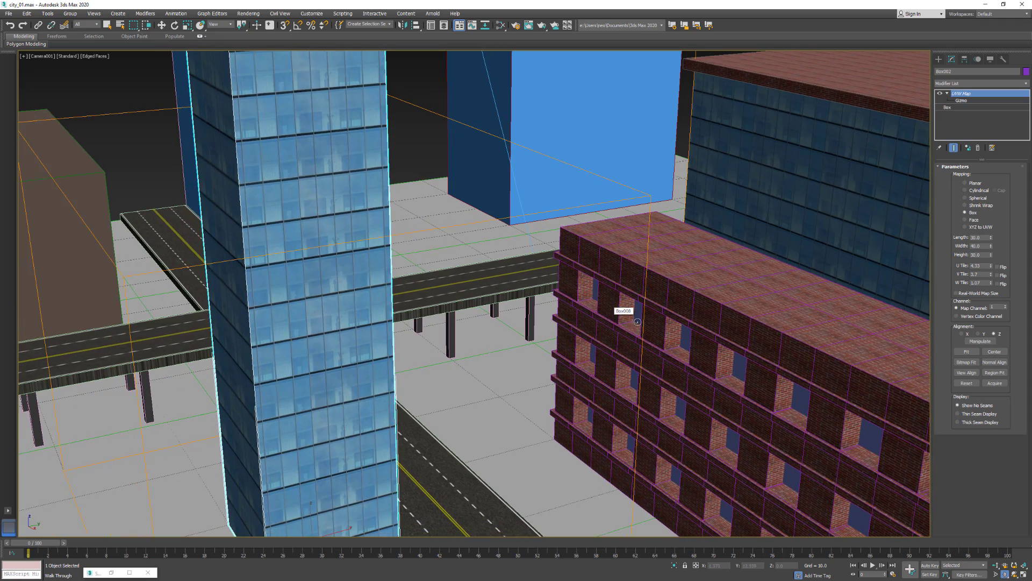
key("w")
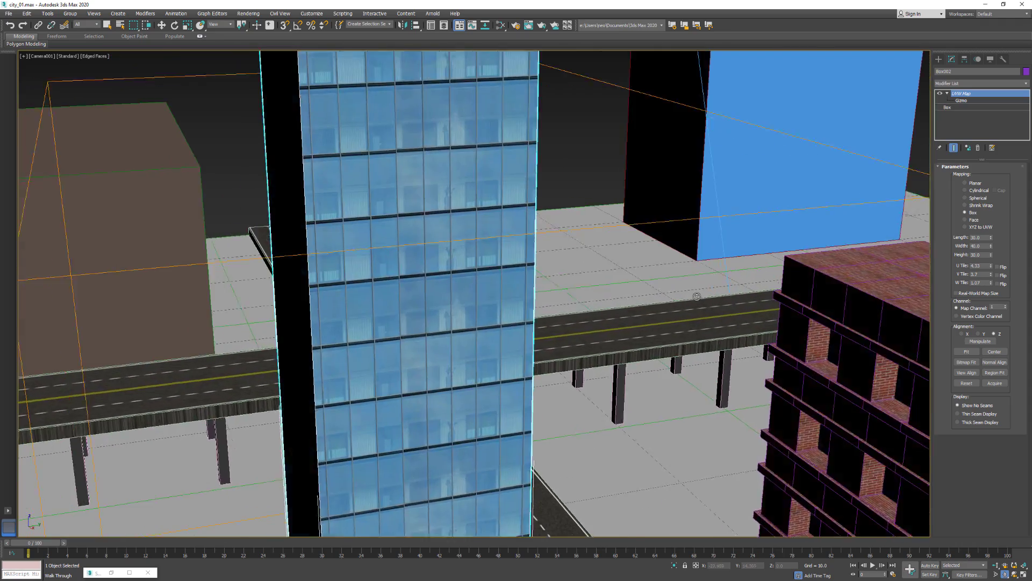
left_click_drag(696, 297, 675, 299)
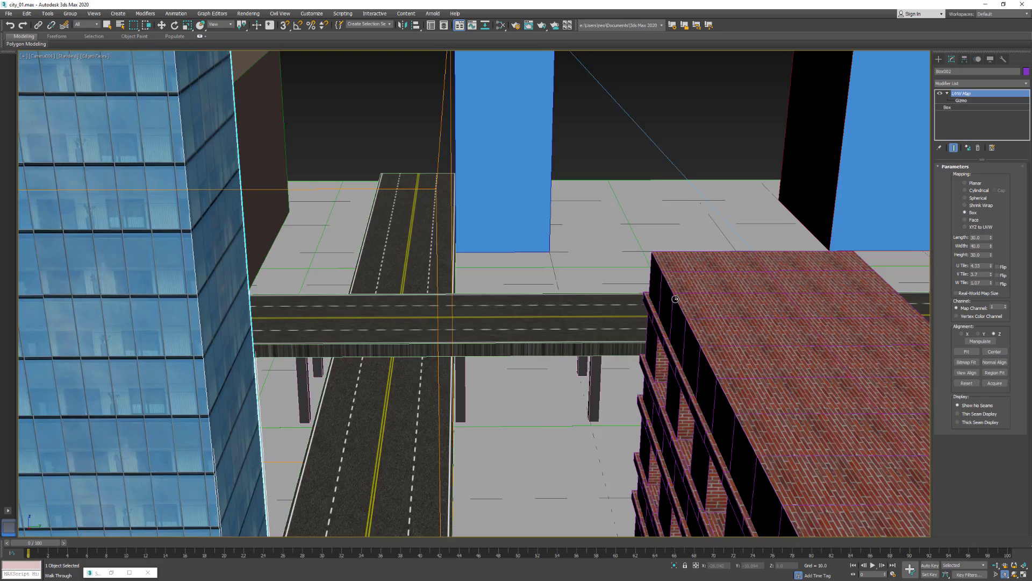
key("a")
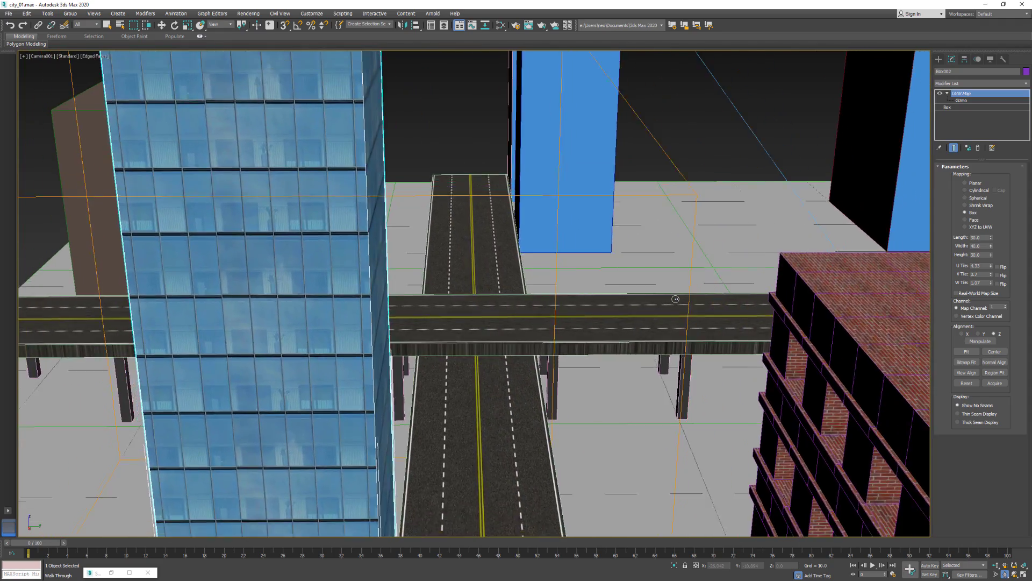
key("d")
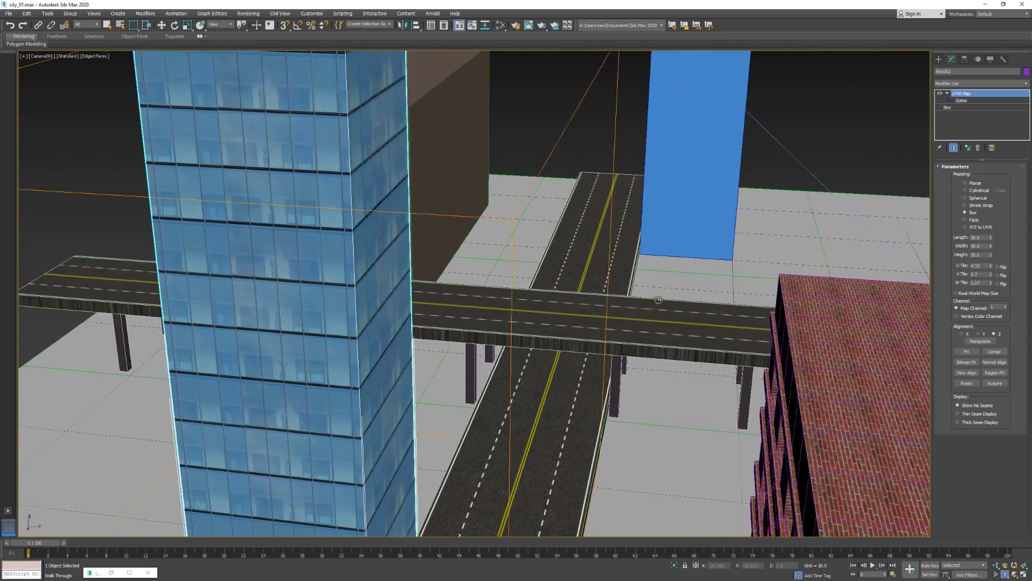
left_click_drag(674, 299, 639, 300)
Raise Camera001 high above the overpass, tilt it down, and slide left to include the glass tower.
key("d")
key("e")
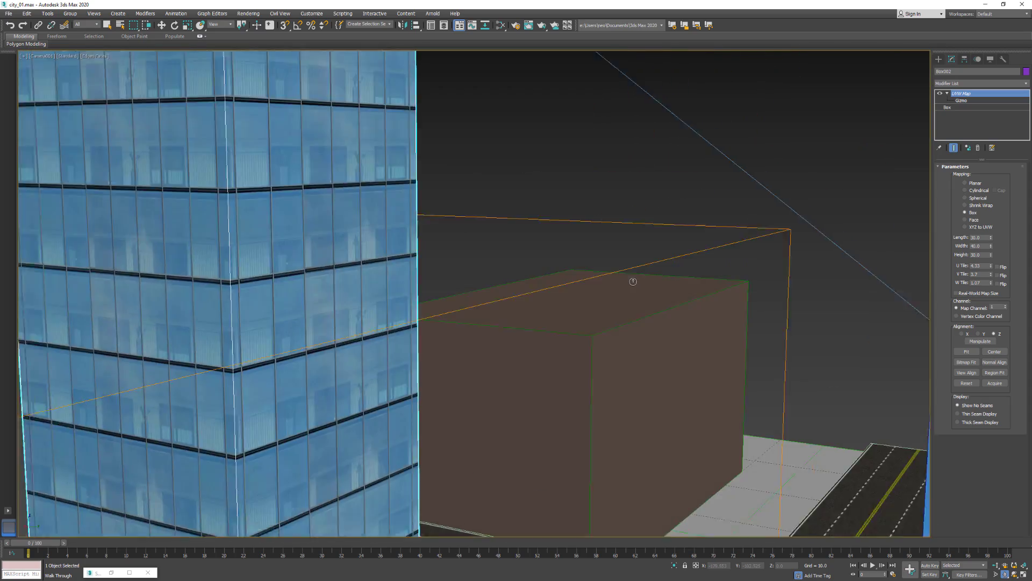
key("e")
left_click_drag(666, 299, 638, 307)
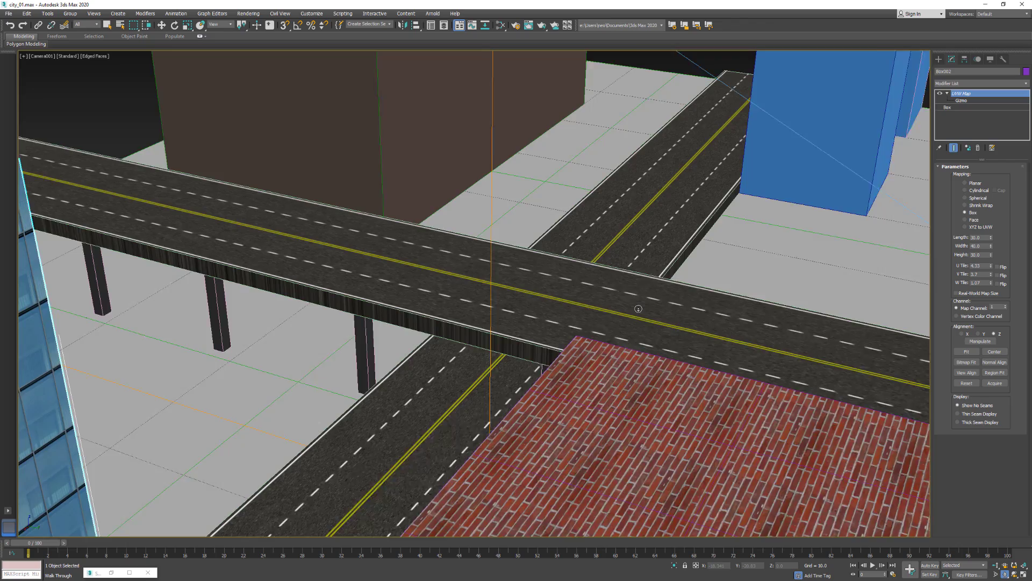
key("s")
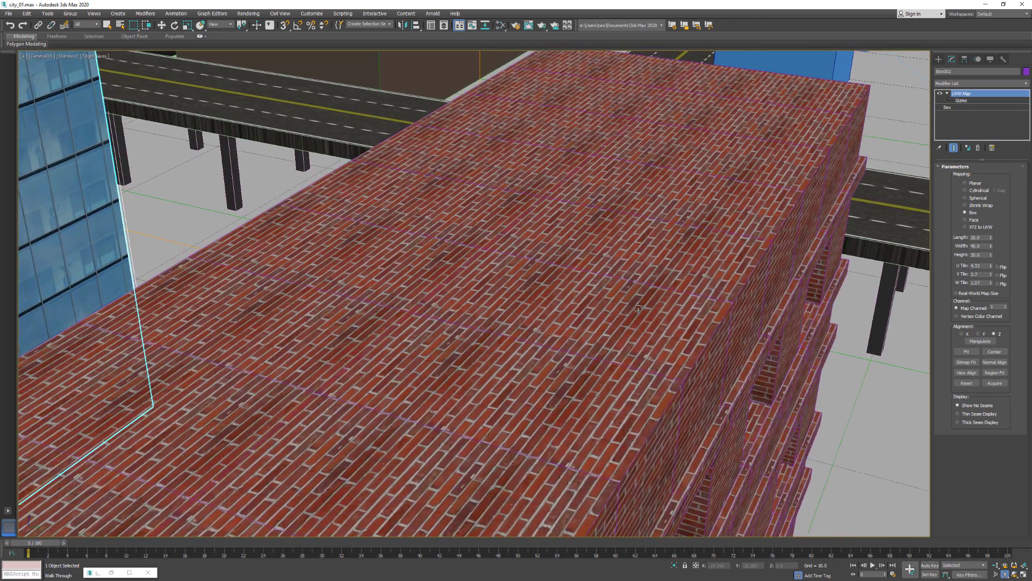
left_click_drag(639, 308, 650, 301)
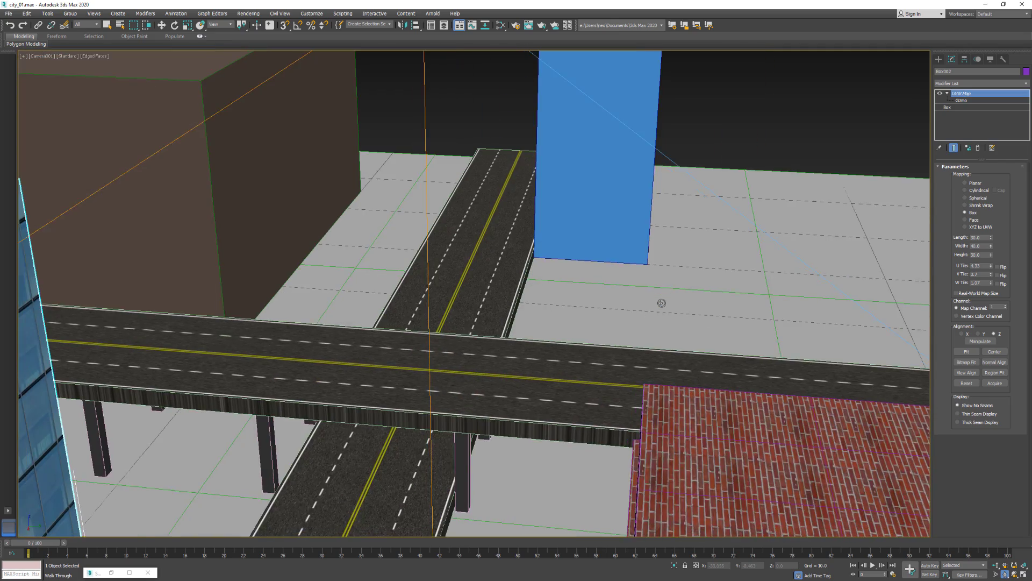
key("Up")
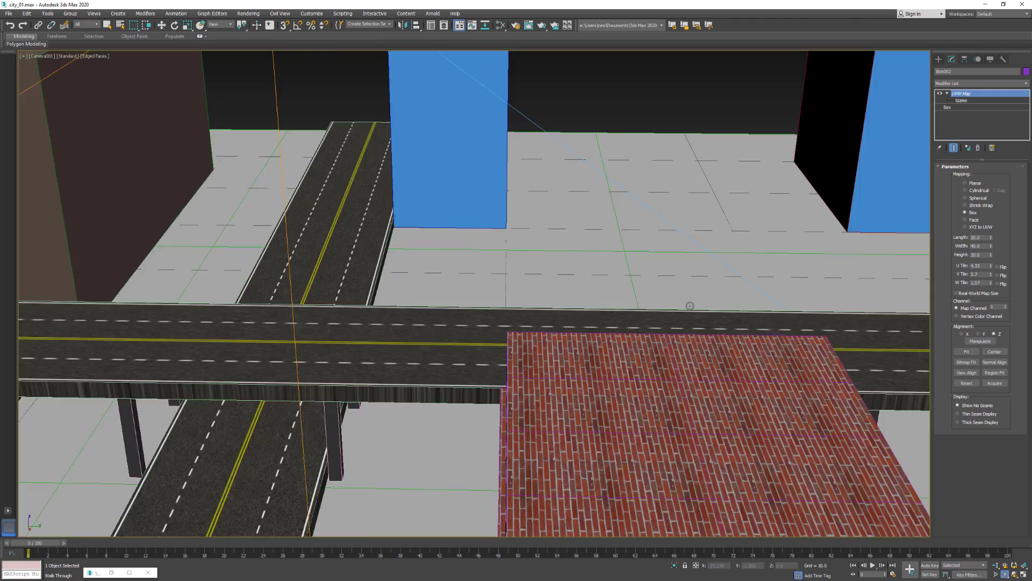
left_click_drag(705, 301, 682, 334)
key("Down")
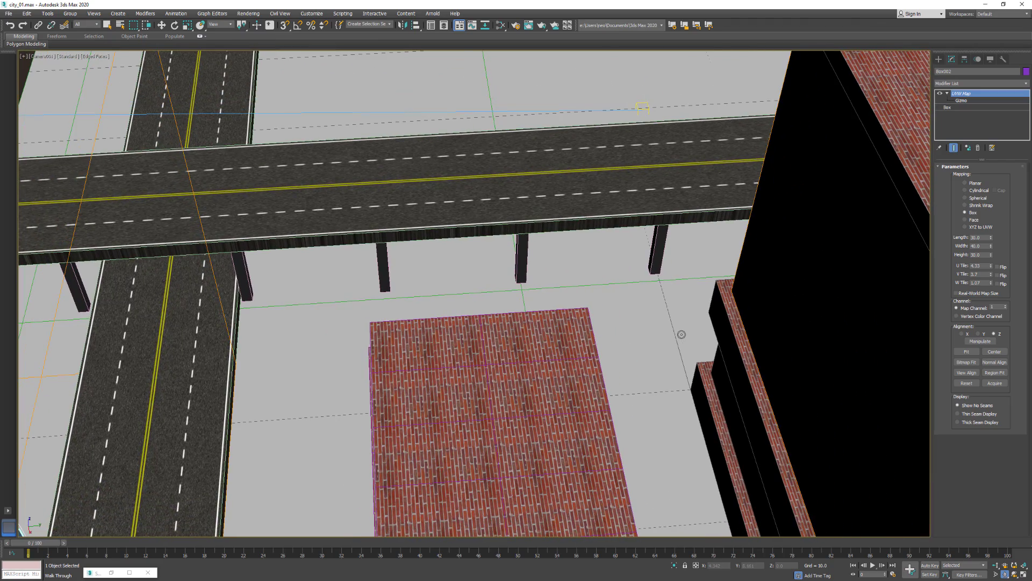
key("Left")
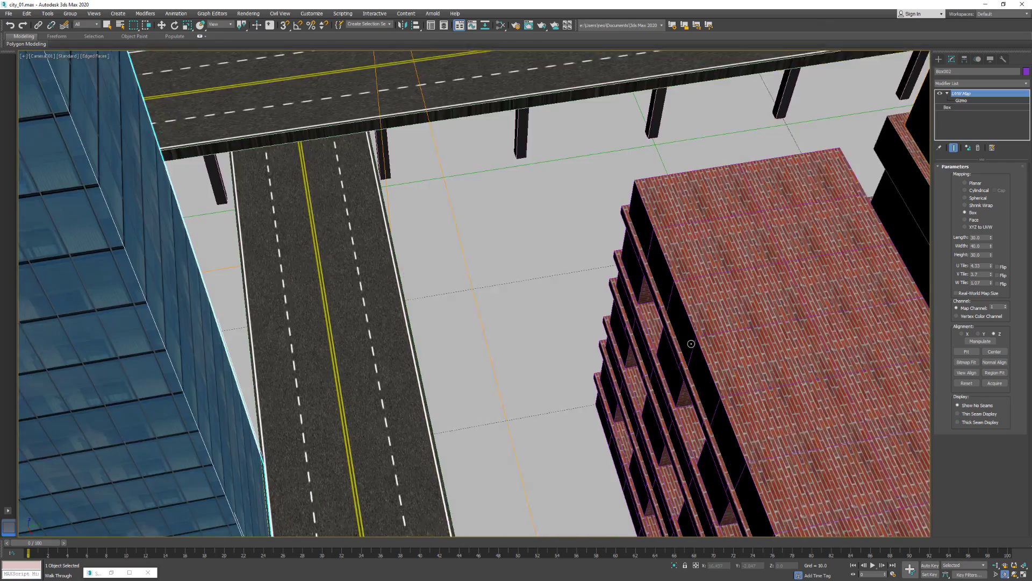
key("Left")
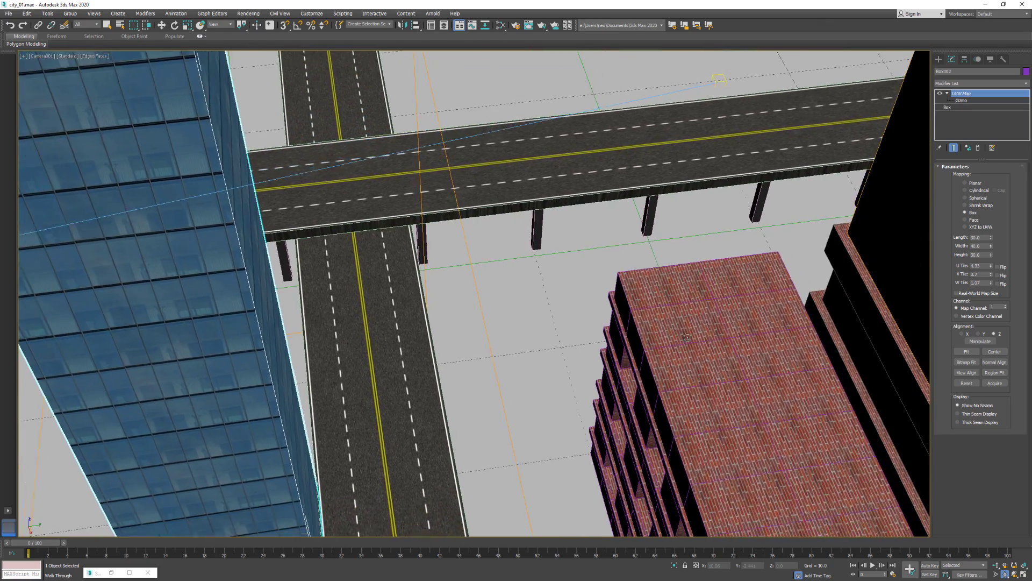
key("Left")
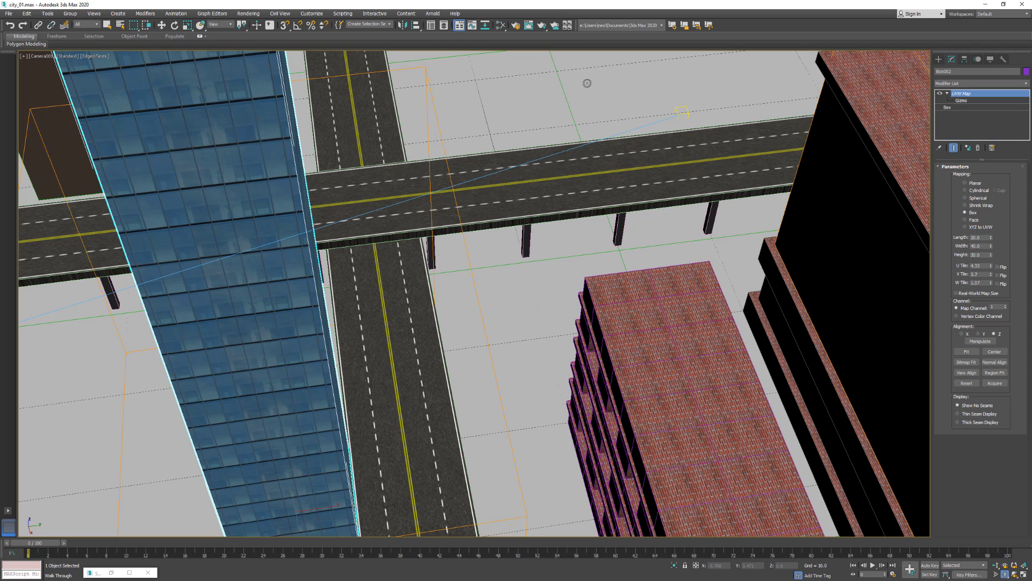
Render the high Camera001 view with Arnold and close the render warnings window.
left_click(544, 26)
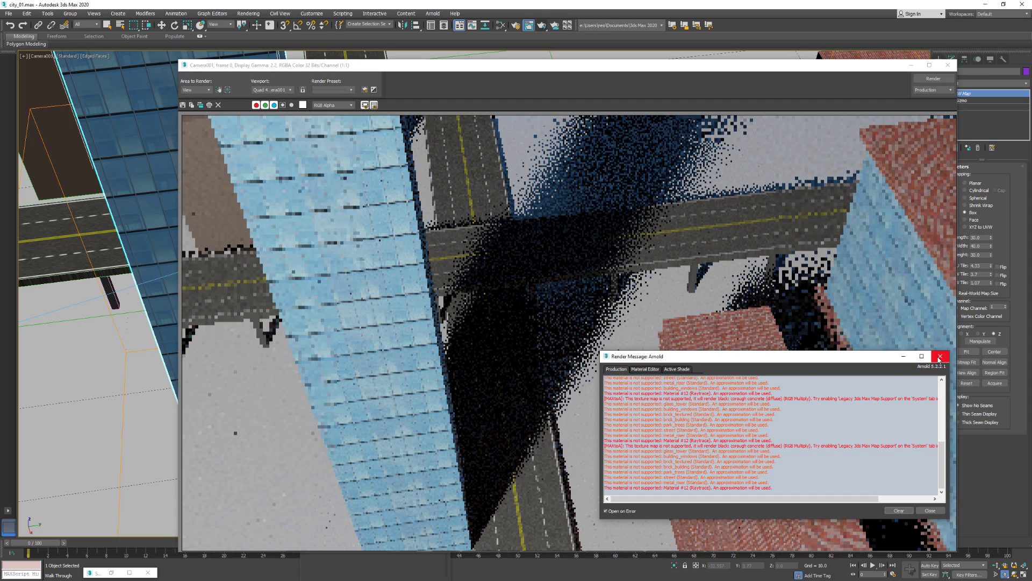
left_click(940, 357)
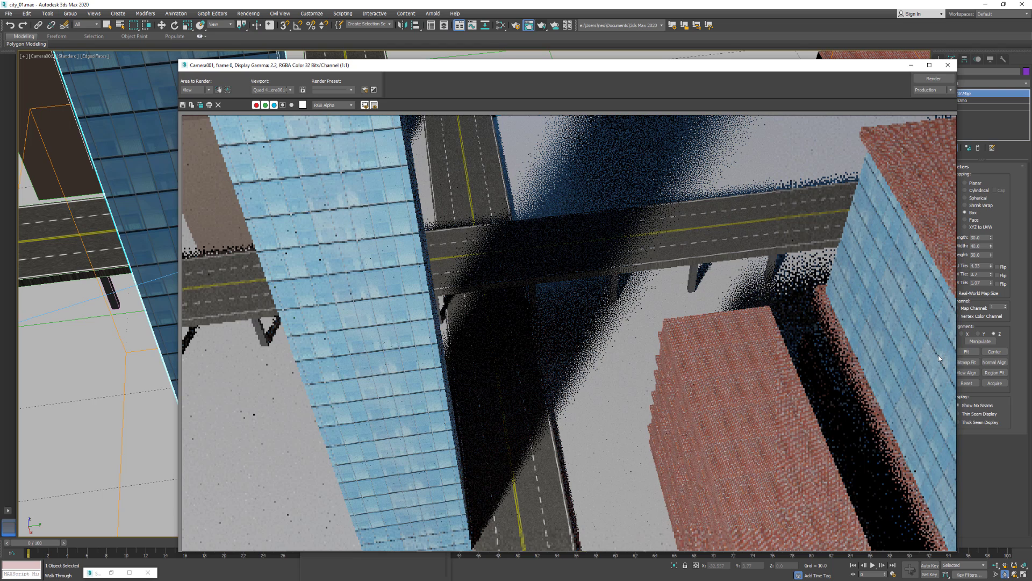